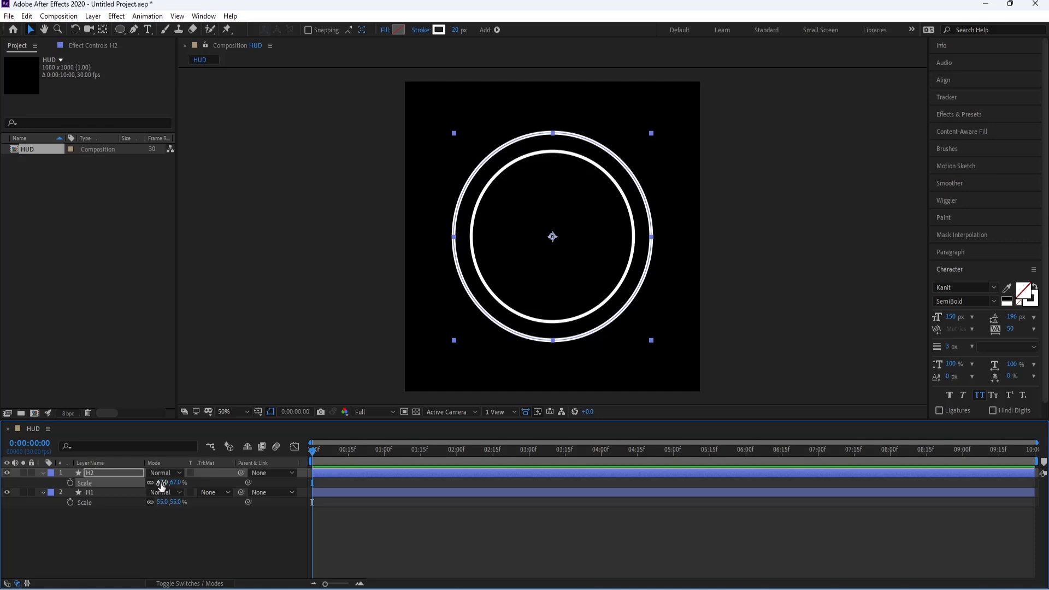
Step: Set the stroke width of the larger circle H2 to 12 px
click(459, 33)
text(15)
key(Return)
click(459, 32)
text(12)
key(Return)
Step: Add dashes to the ellipse stroke of H2
click(42, 492)
click(90, 473)
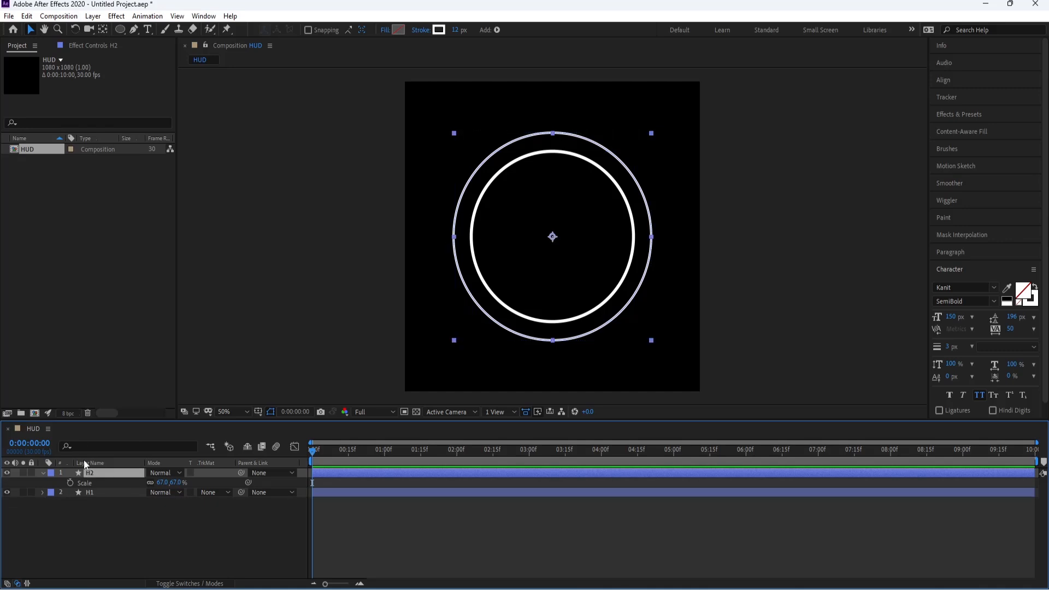
click(42, 473)
click(50, 493)
click(52, 483)
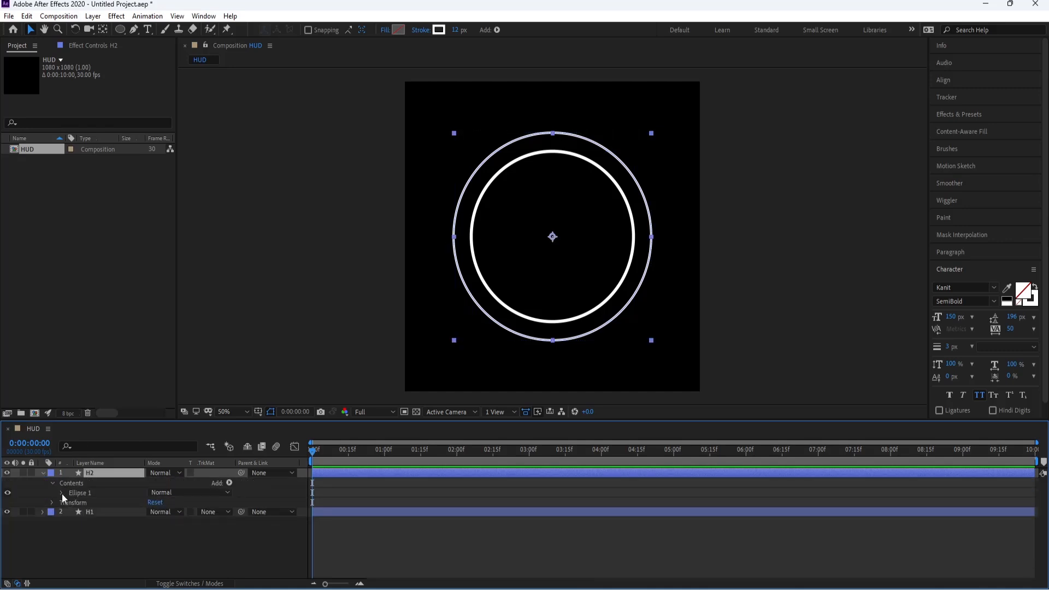
click(60, 493)
click(71, 511)
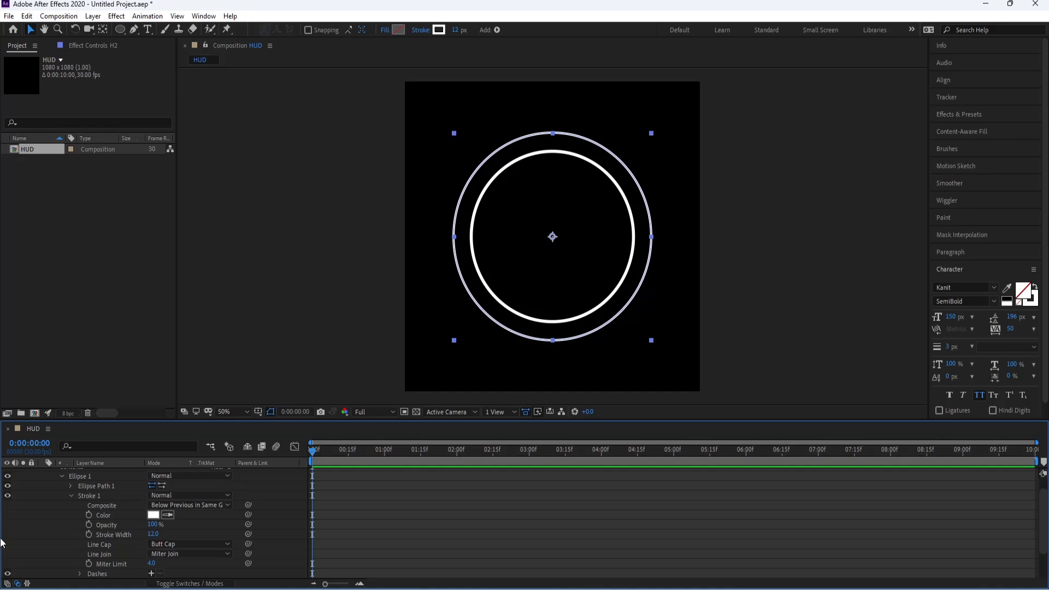
scroll(101, 557, down, 2)
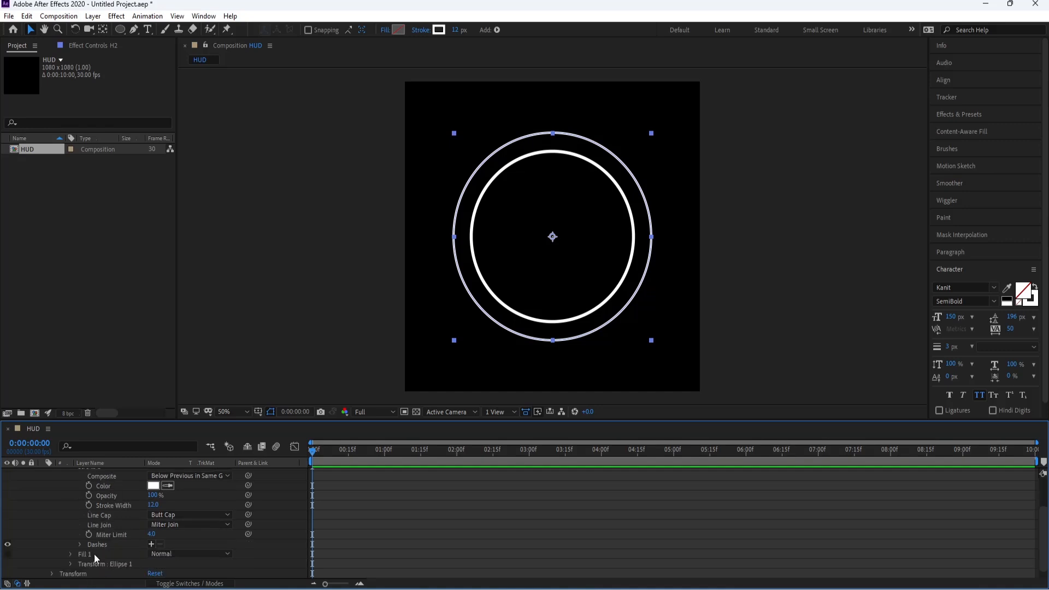
click(151, 544)
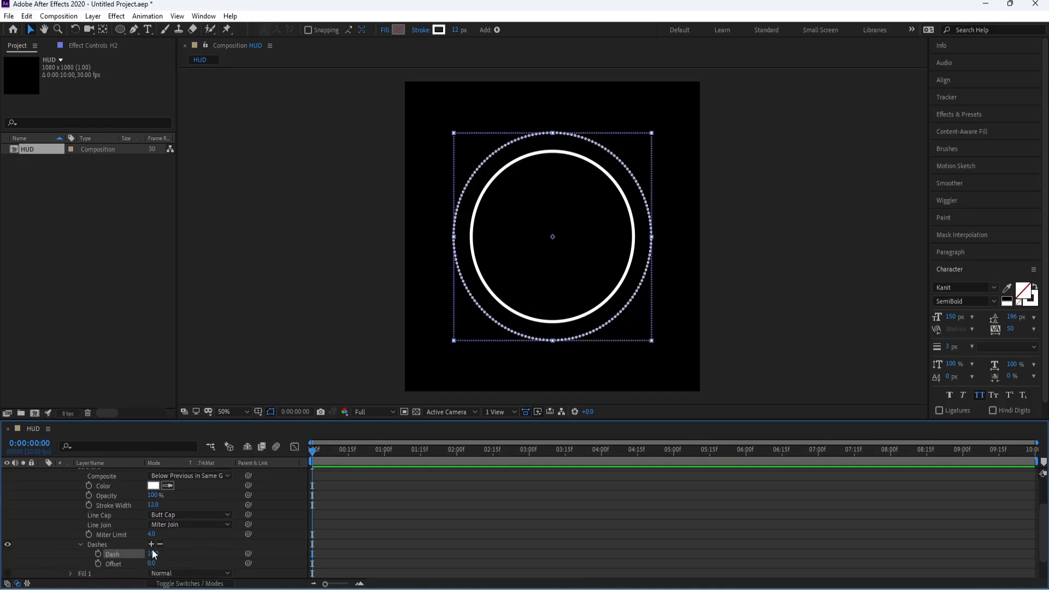
Step: Set the dash length of H2's stroke to 75
drag(155, 557, 188, 556)
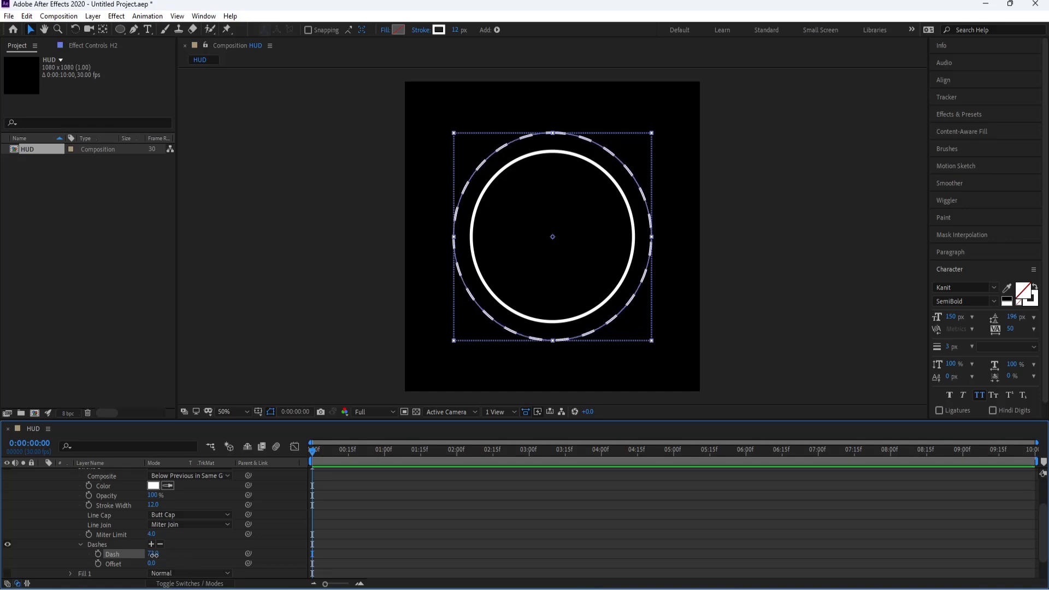
text(75)
key(Return)
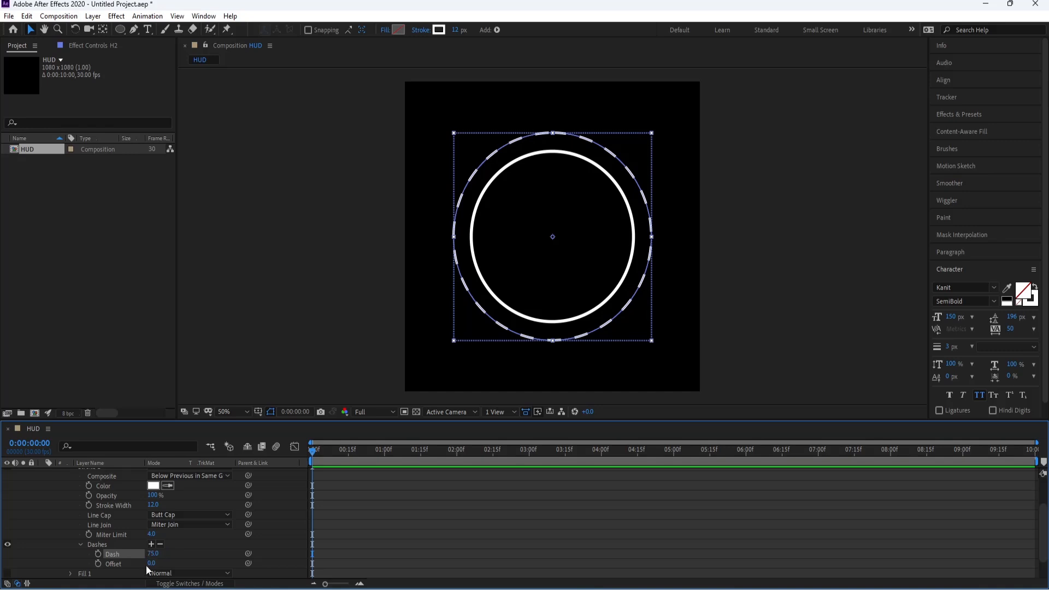
drag(153, 566, 130, 565)
key(ctrl+z)
scroll(125, 563, up, 3)
click(42, 473)
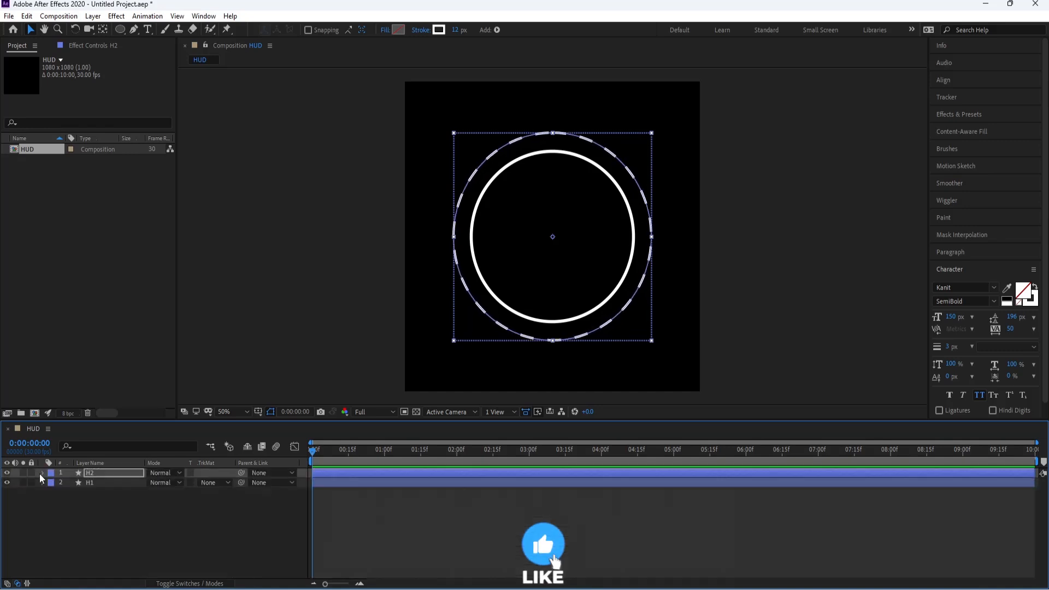
Step: Duplicate circle H1 as H3 and bring the copy to the front of the layer stack
click(99, 481)
key(ctrl+d)
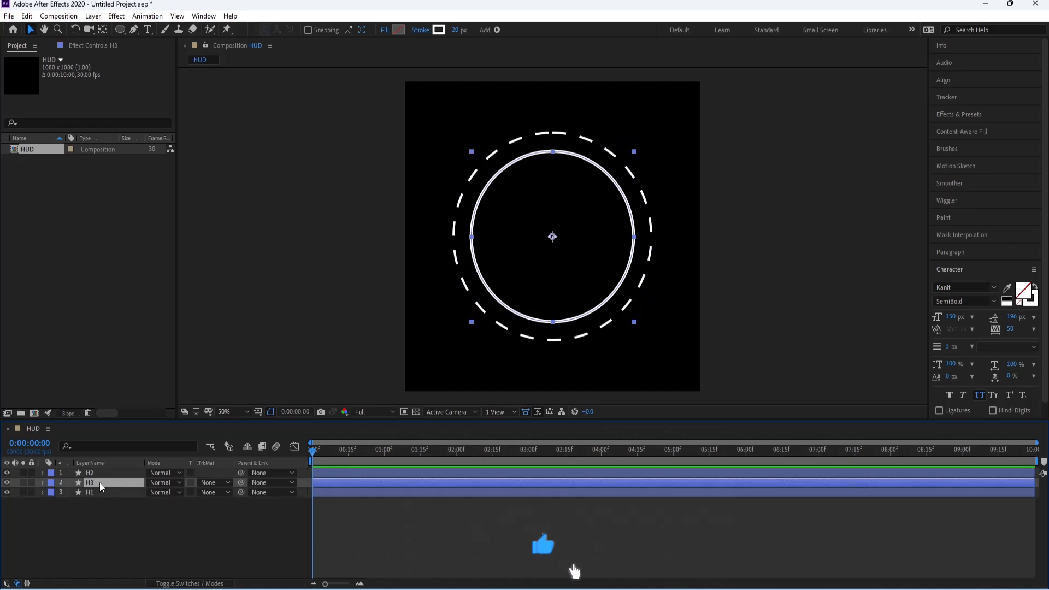
key(ctrl+shift+bracketright)
Step: Enlarge H3 beyond the dashed circle and set its stroke width to 40 px
key(s)
drag(162, 482, 174, 483)
drag(455, 30, 458, 32)
click(43, 473)
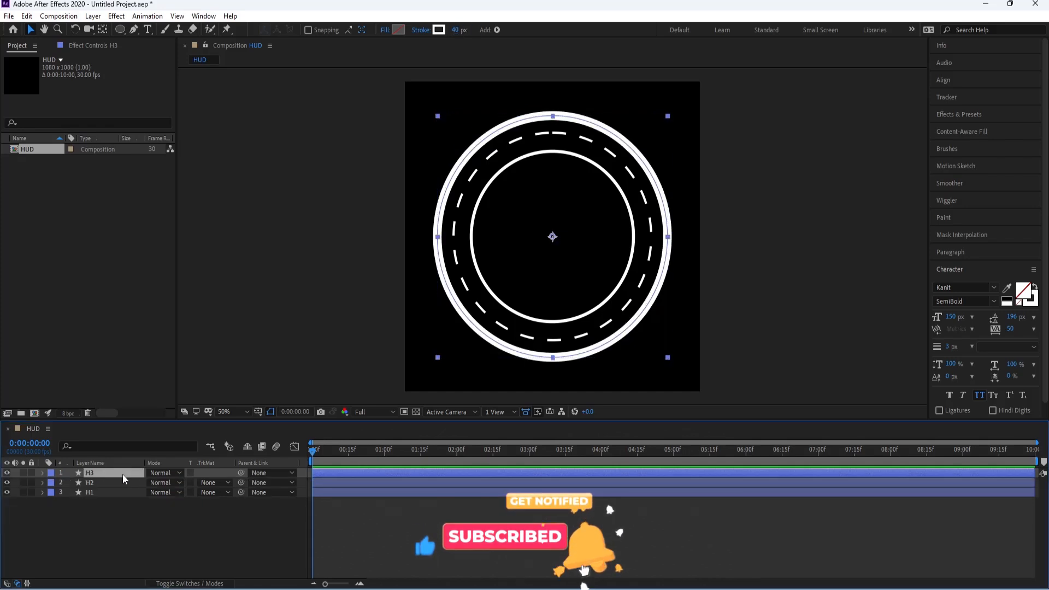
Step: Scale the outer ring H3 to 90% and the dashed circle H2 to 84%
key(s)
drag(160, 483, 170, 502)
click(90, 492)
key(s)
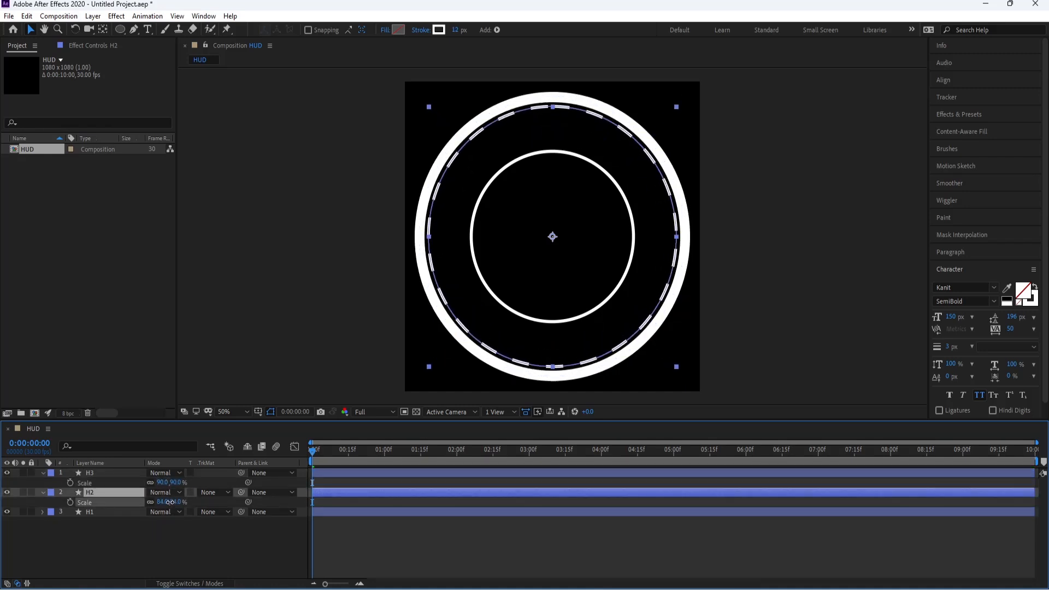
click(162, 502)
text(85)
key(Return)
click(166, 502)
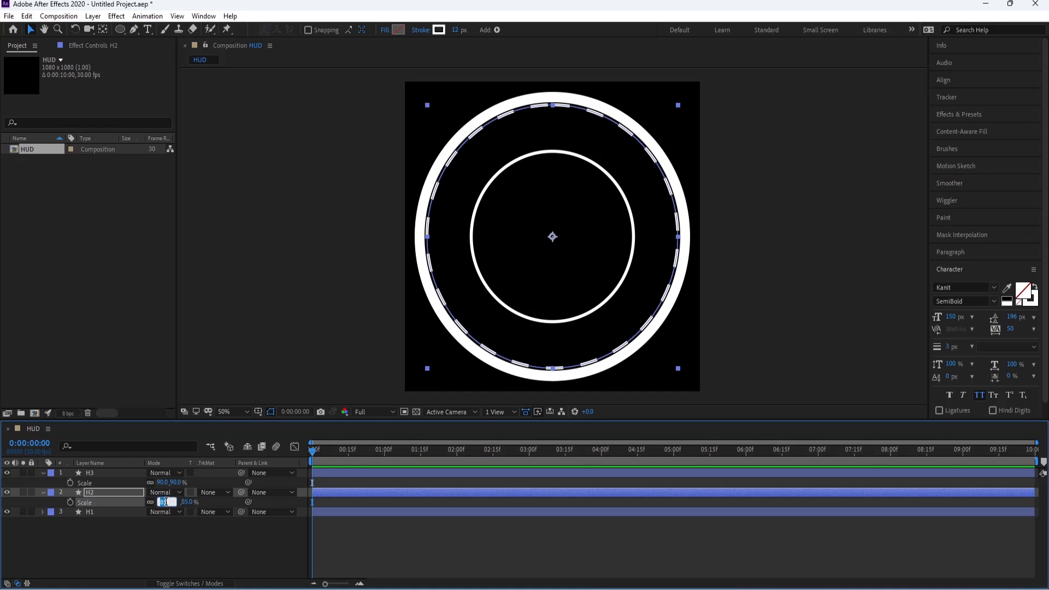
key(Return)
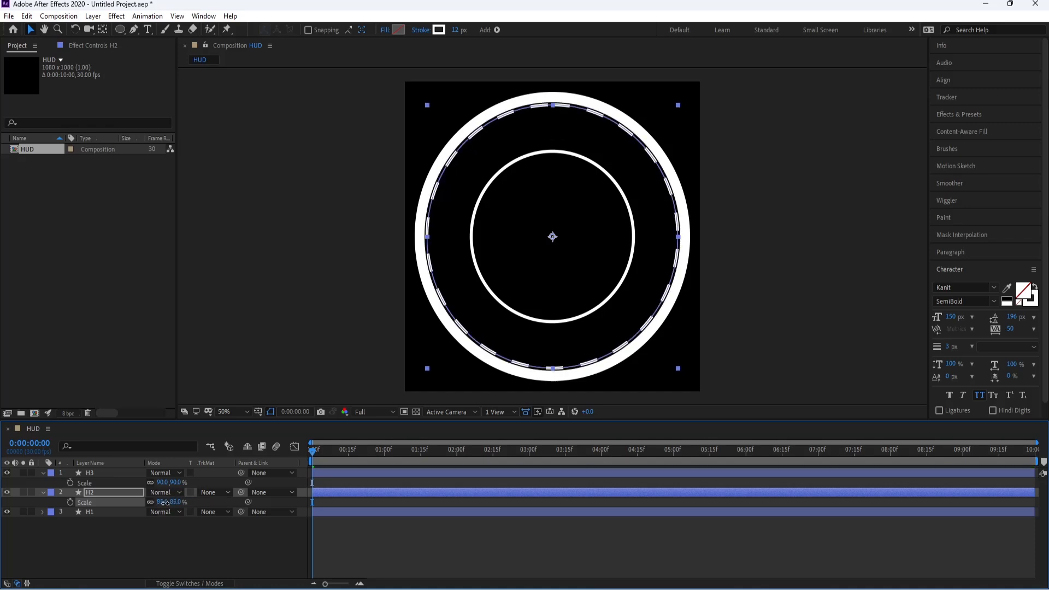
drag(163, 503, 166, 502)
click(43, 492)
click(43, 472)
Step: Enlarge circle H1 and make two smaller copies inside it, H4 scaled to 37% and H5 scaled to 22%
click(87, 502)
key(s)
click(103, 491)
key(ctrl+d)
drag(105, 492, 169, 478)
key(s)
key(ctrl+d)
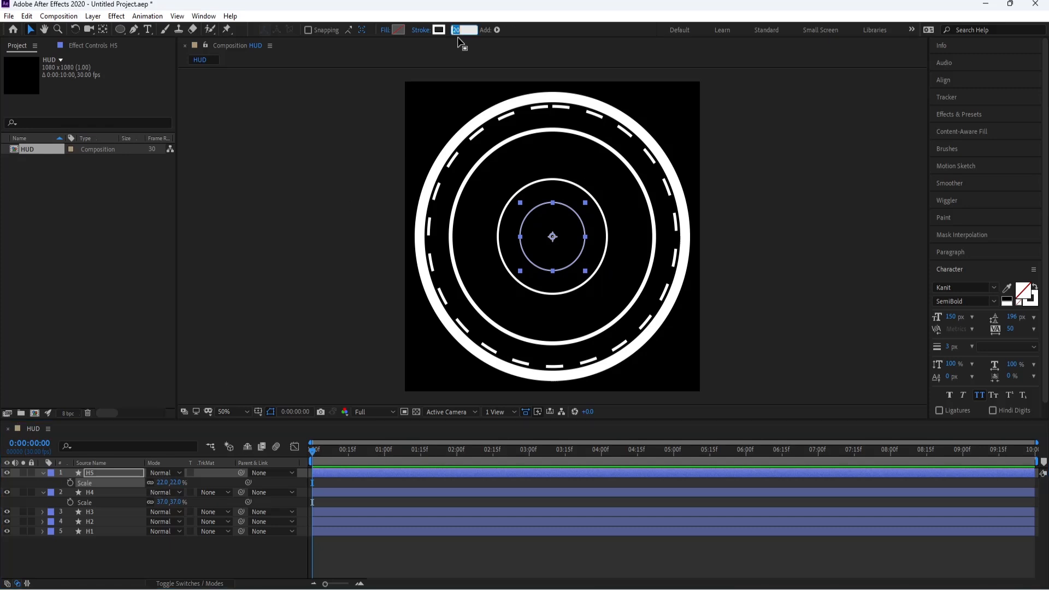
Step: Set H4's stroke width to 30 px and its scale to 35%
key(ctrl+Down)
drag(455, 31, 461, 31)
click(102, 473)
key(s)
click(162, 493)
text(35)
key(Return)
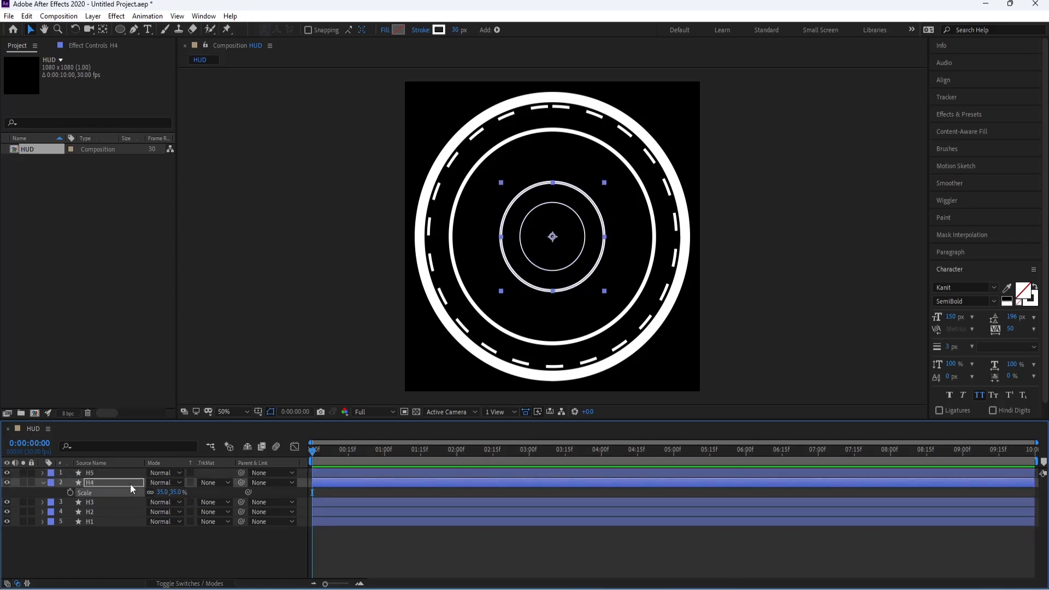
Step: Duplicate H4 as H6 and place the copy above the other layers
click(101, 484)
key(ctrl+d)
click(132, 493)
mouse_move(114, 484)
mouse_down()
mouse_move(112, 472)
mouse_move(169, 485)
mouse_up()
click(43, 493)
Step: Set H6's stroke width to 10 px and enlarge it slightly so that it surrounds H4
click(102, 473)
key(s)
drag(454, 31, 439, 31)
drag(163, 483, 166, 490)
click(43, 473)
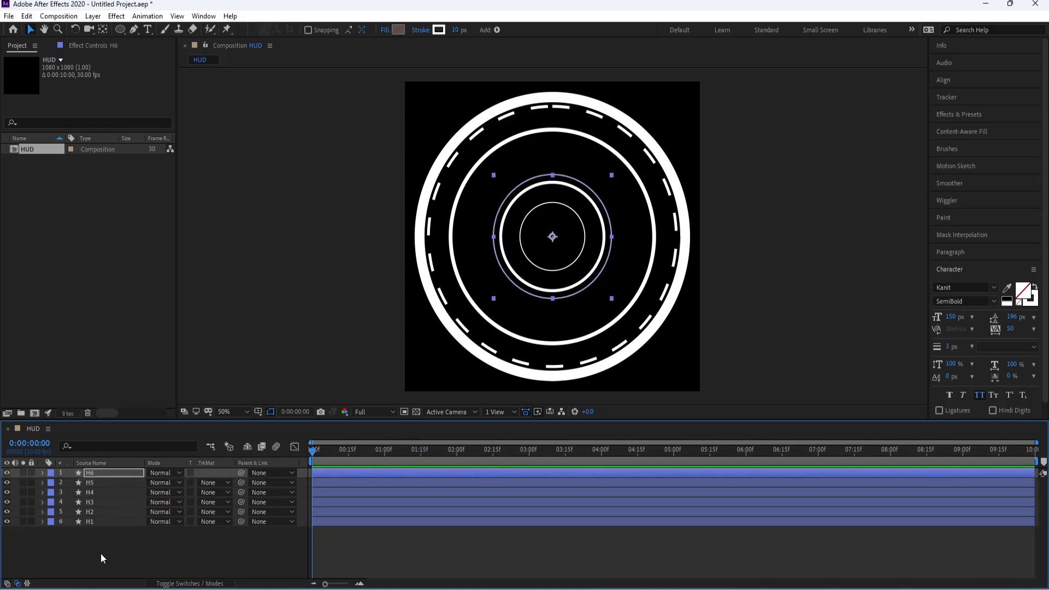
click(295, 385)
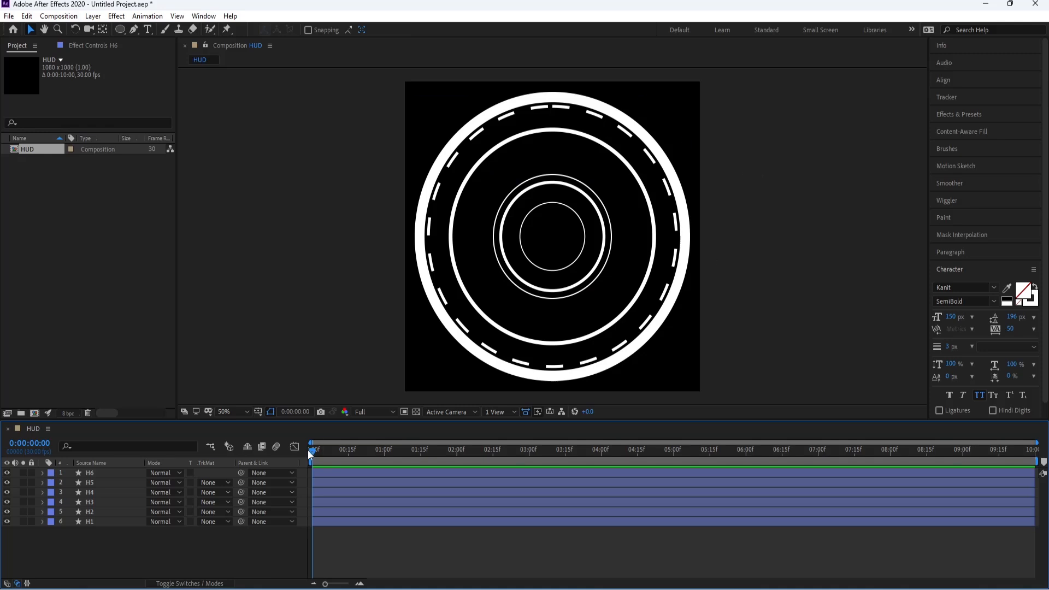
Step: Add a Trim Paths operator to layer H1 and show its properties
drag(457, 457, 303, 485)
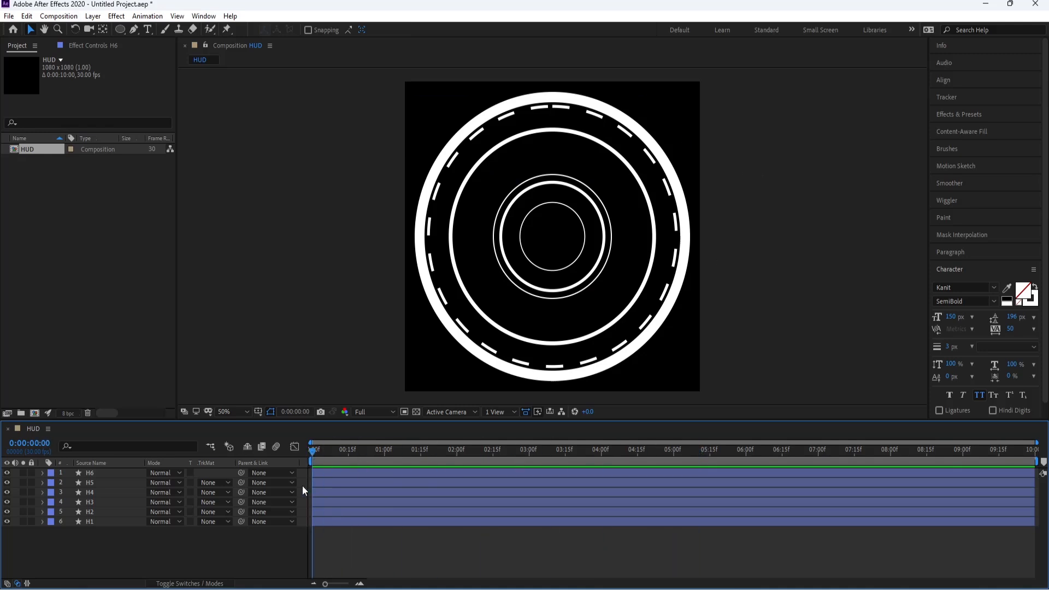
click(92, 522)
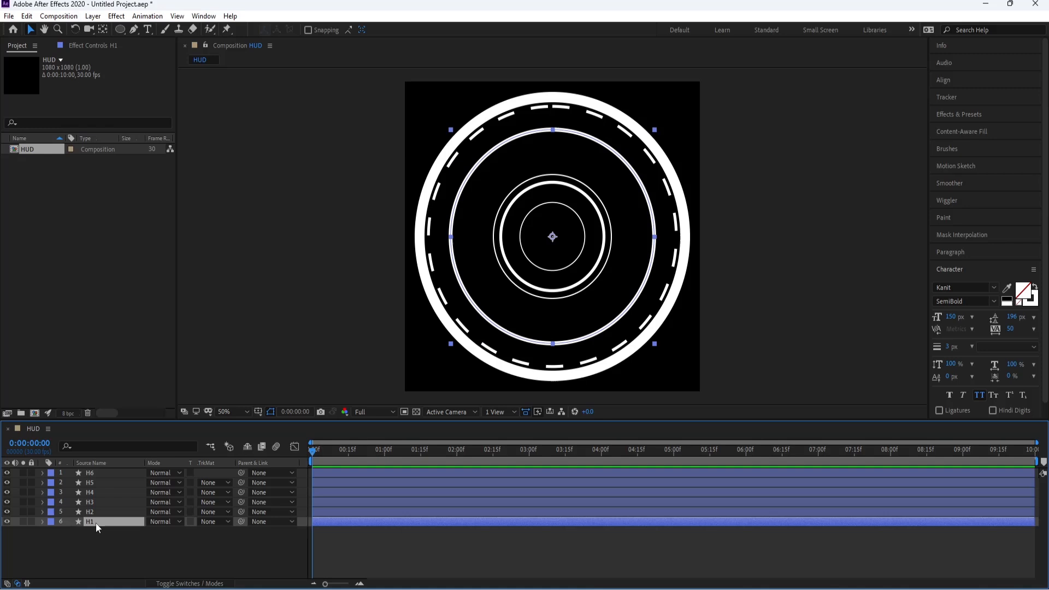
click(42, 521)
click(51, 525)
click(230, 531)
click(262, 468)
click(60, 552)
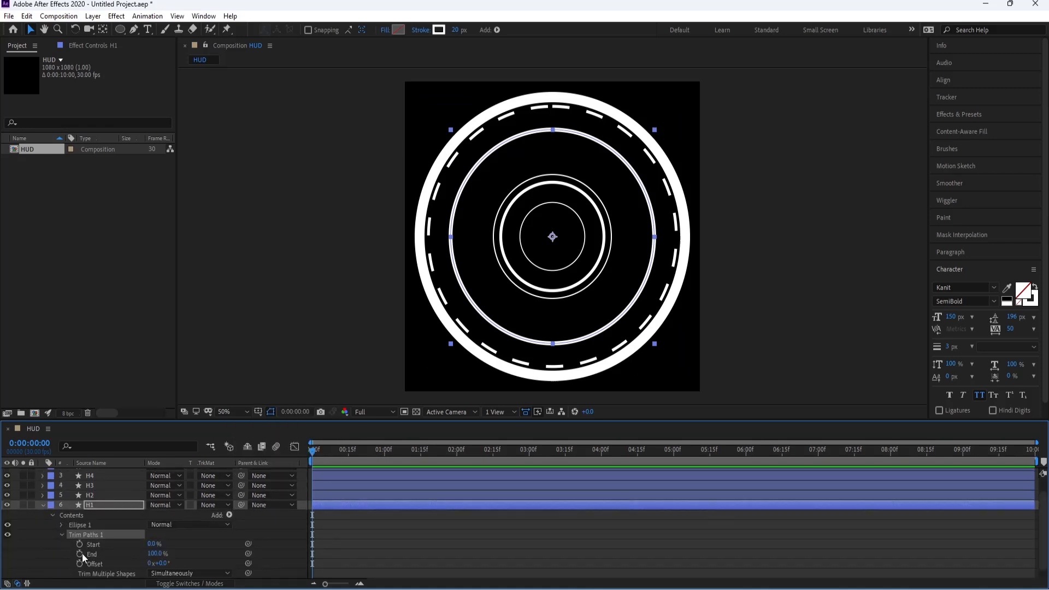
Step: Keyframe H1's Trim Paths End from 0% at the start to 100% at frame 15
click(80, 554)
drag(154, 553, 87, 554)
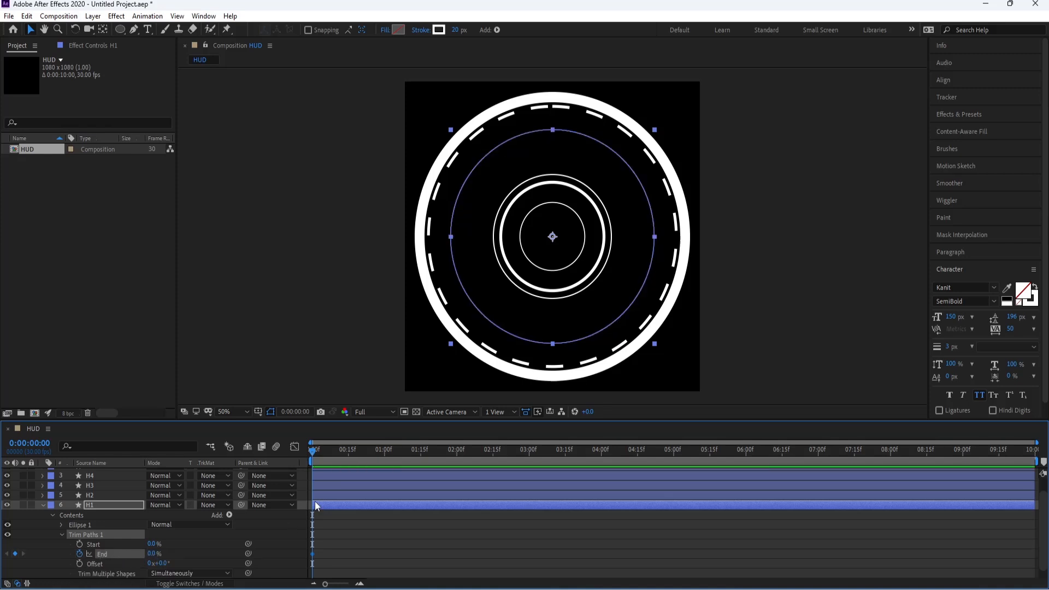
click(348, 457)
drag(154, 553, 291, 565)
Step: Ease H1's two Trim Paths End keyframes and preview the drawing animation
click(294, 445)
click(293, 446)
click(294, 446)
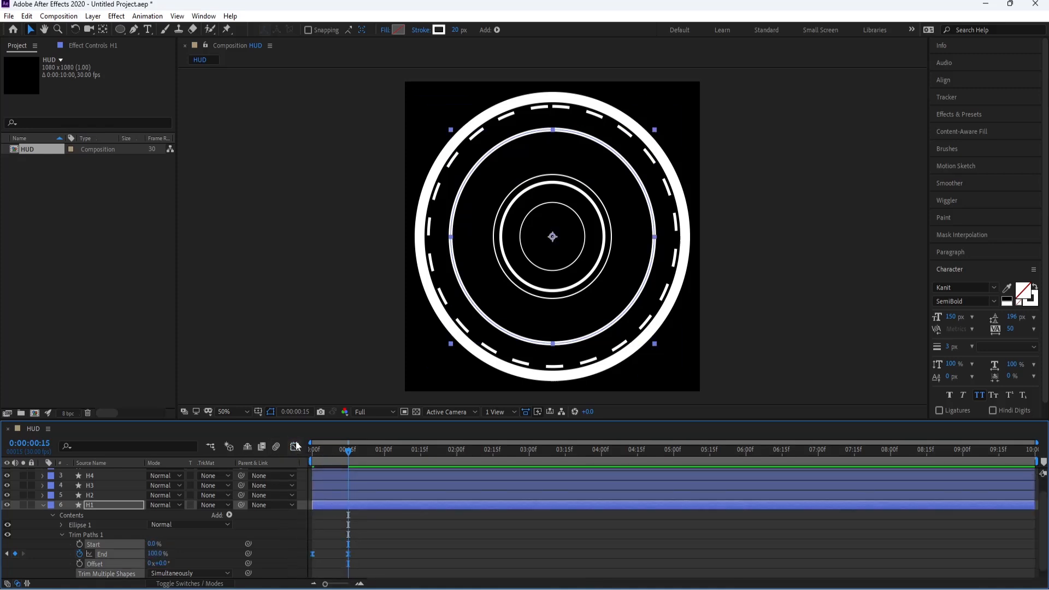
drag(369, 540, 330, 555)
drag(330, 453, 311, 453)
key(space)
Step: Move H1's 100% End keyframe to about 1:15 and show only the layer's keyframed property
key(space)
click(295, 446)
drag(346, 555, 396, 554)
key(space)
drag(388, 456, 419, 457)
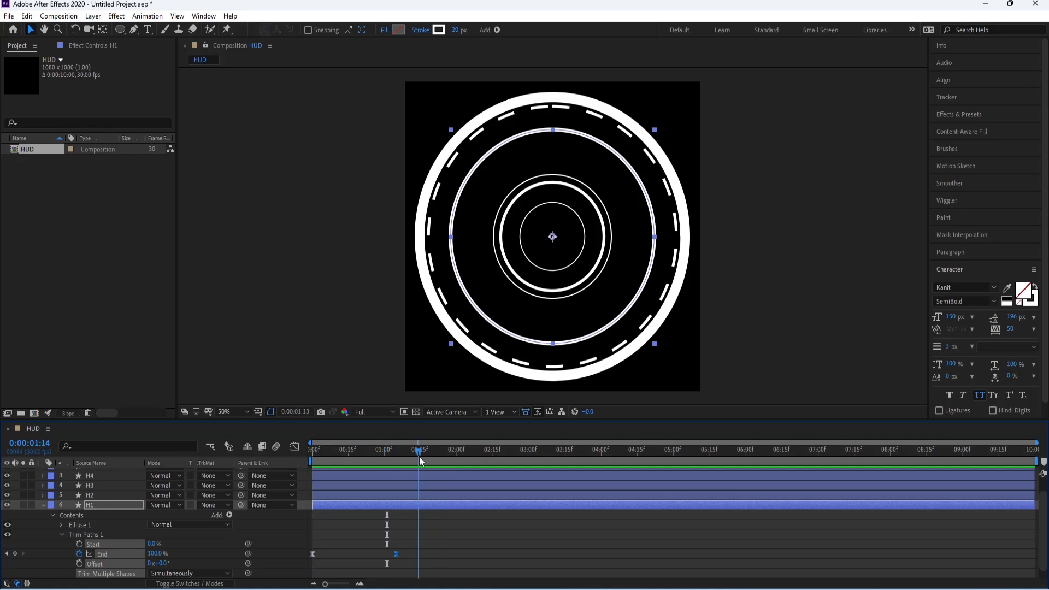
drag(395, 556, 420, 555)
drag(408, 451, 311, 451)
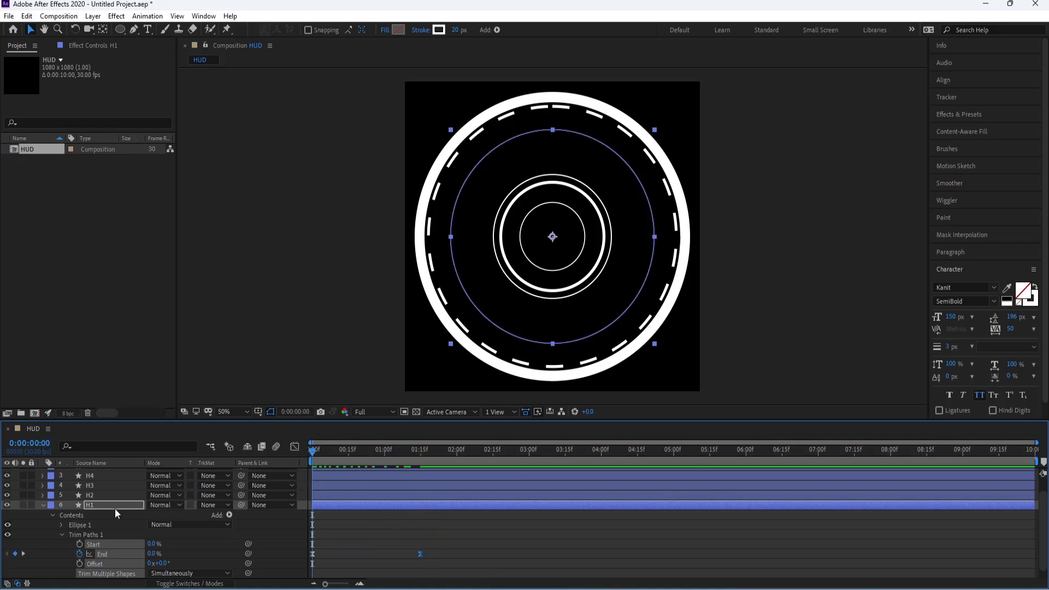
click(91, 507)
key(u)
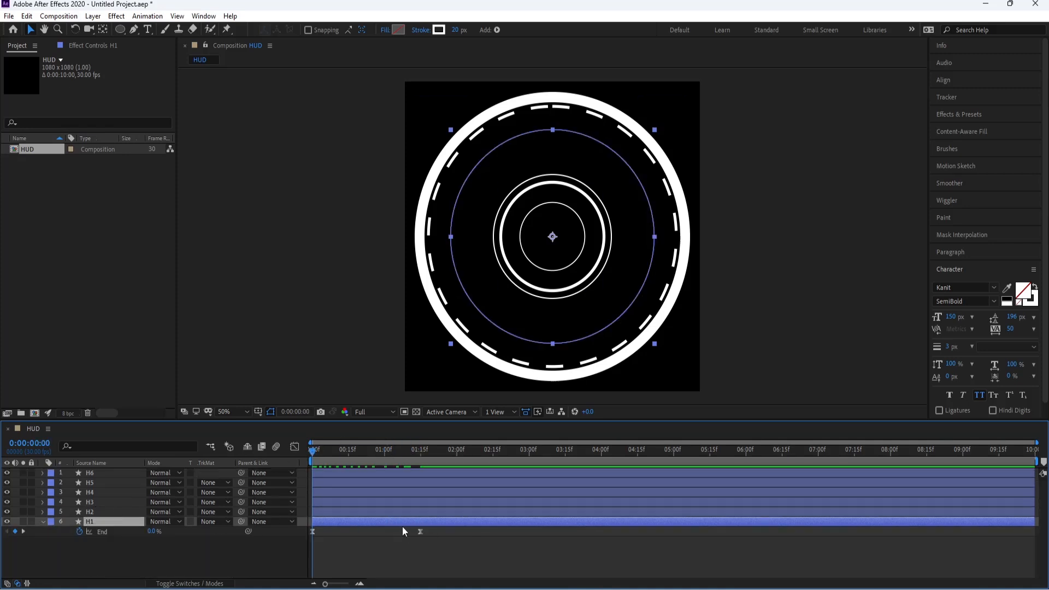
Step: Inspect the dashed circle H2 in isolation and restore the other layers
click(91, 512)
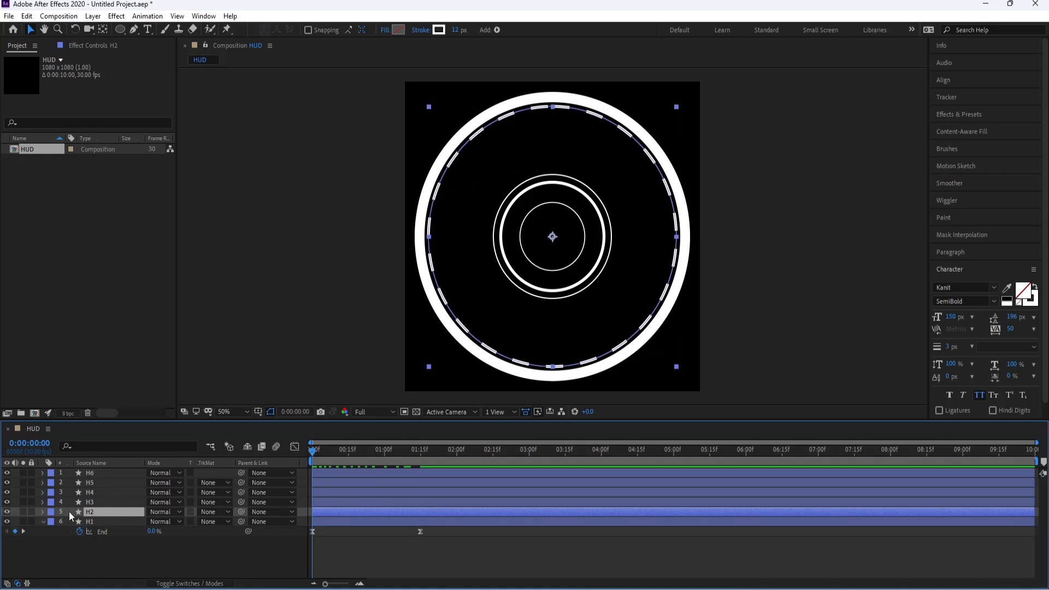
click(42, 522)
click(23, 513)
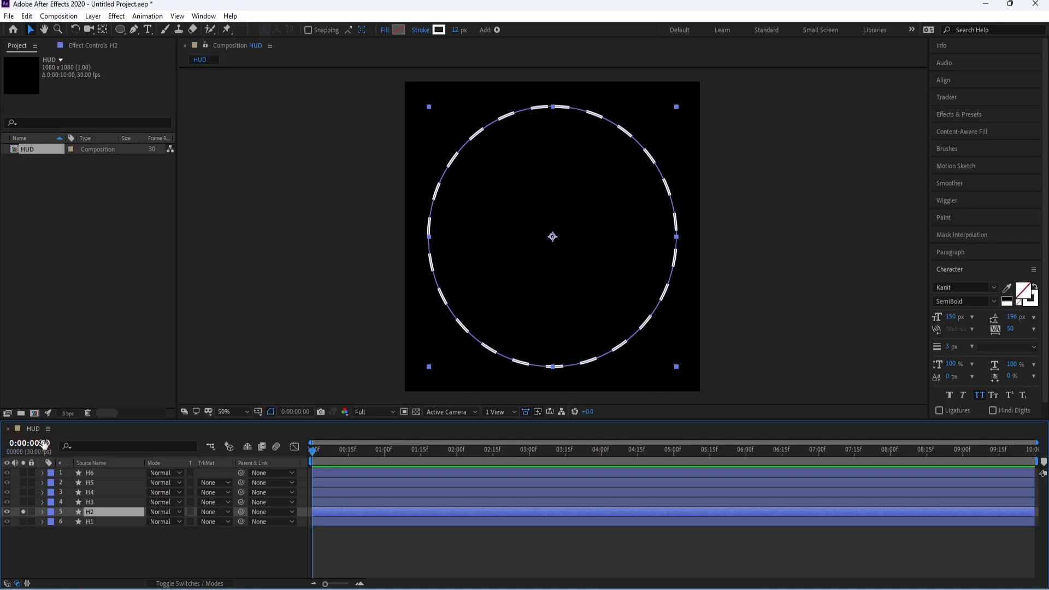
click(22, 512)
Step: Keyframe H2's opacity to fade in, reaching 100% at about frame 12, and ease both keyframes
click(43, 512)
click(53, 524)
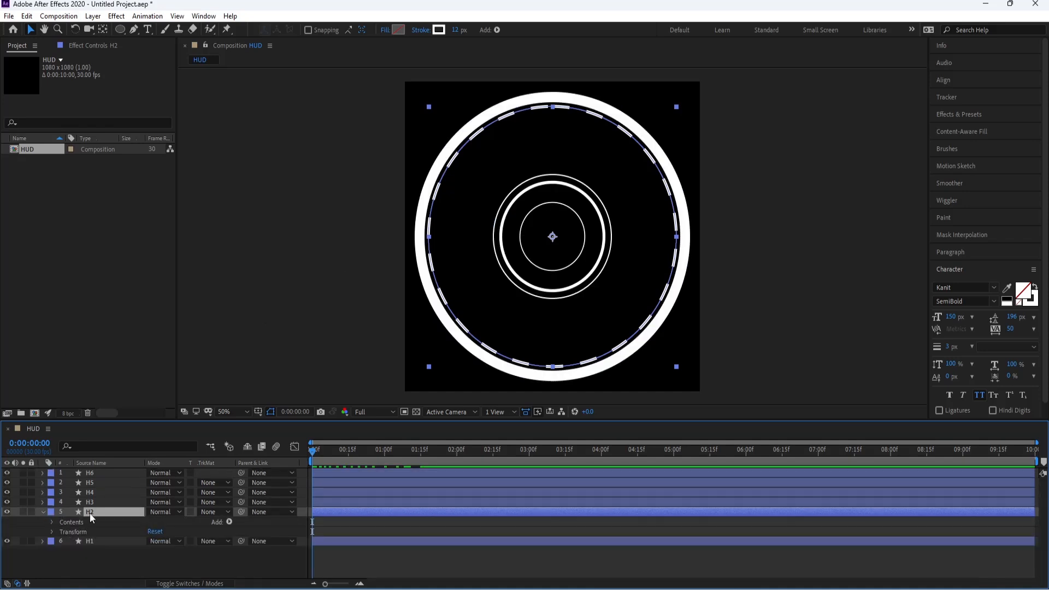
key(t)
click(71, 522)
drag(314, 522, 345, 524)
drag(153, 521, 83, 525)
drag(331, 449, 342, 459)
drag(343, 522, 287, 527)
key(F9)
drag(323, 454, 348, 458)
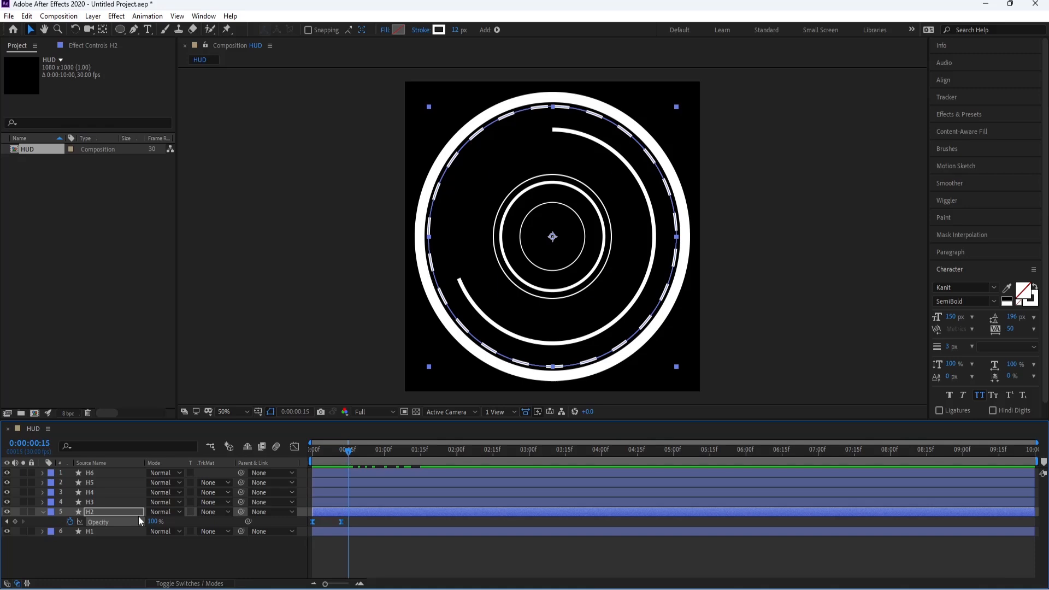
Step: Keyframe the dash offset of H2's stroke from 0 at the start to 270 at 0:00:09:29
click(44, 512)
click(43, 512)
click(53, 524)
click(52, 522)
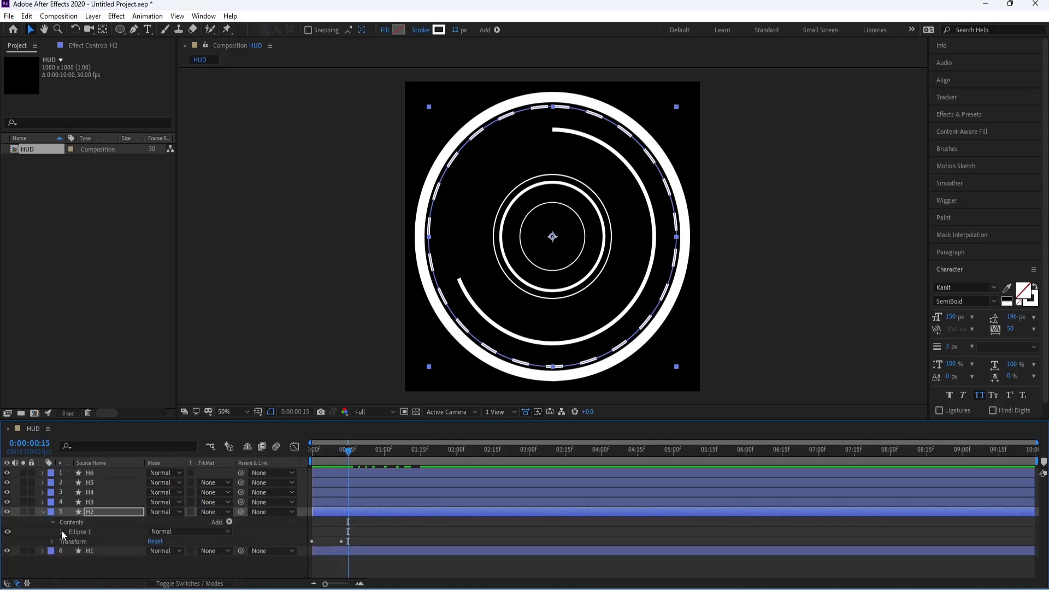
click(62, 531)
click(70, 534)
scroll(100, 520, down, 3)
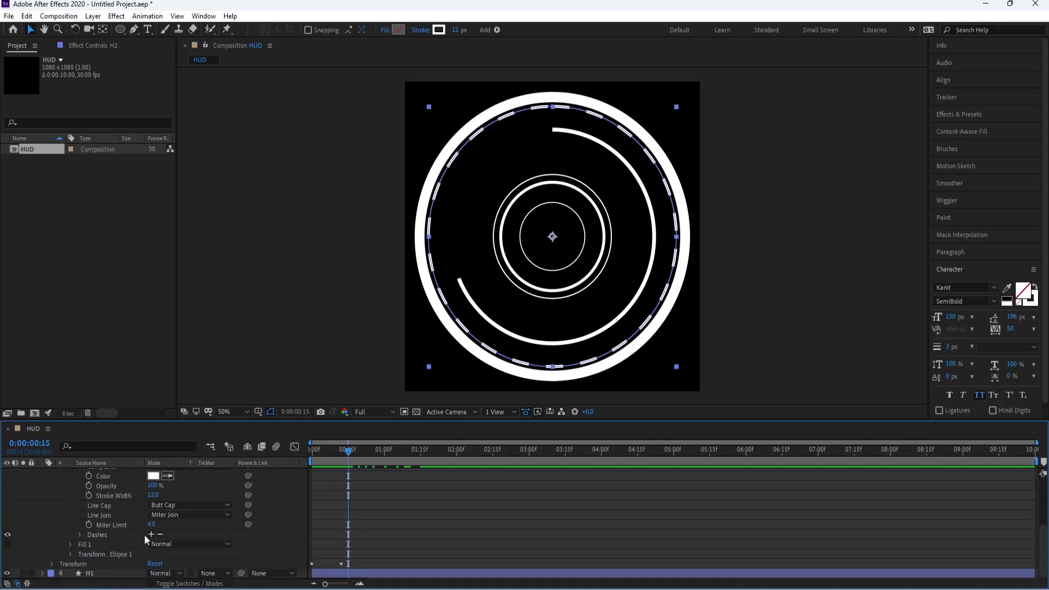
click(81, 535)
drag(348, 450, 1032, 450)
click(97, 554)
drag(149, 554, 306, 554)
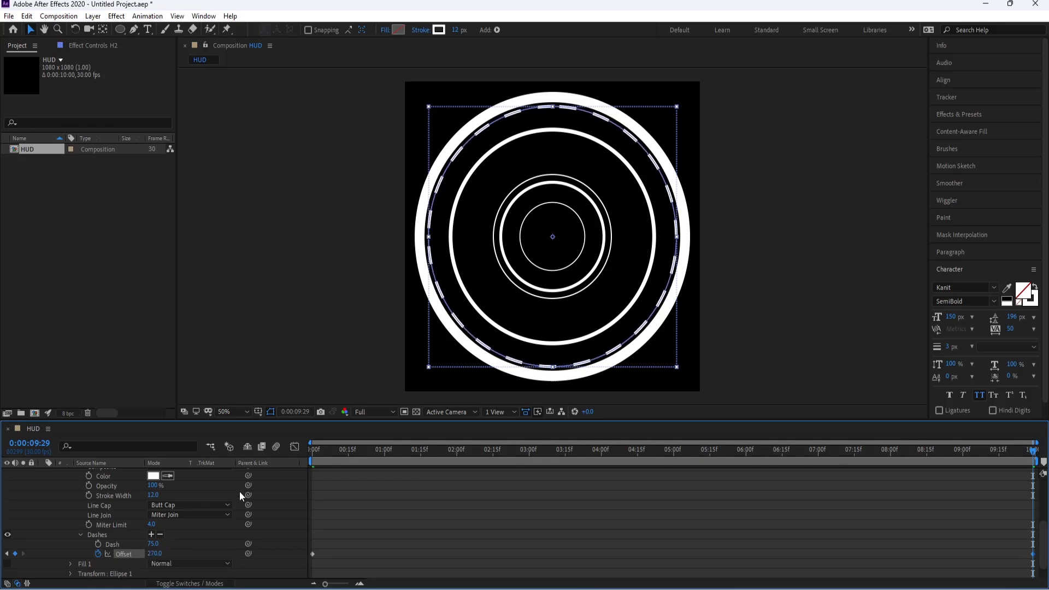
Step: Preview the moving dashes and increase the dash offset at H2's final keyframe
key(space)
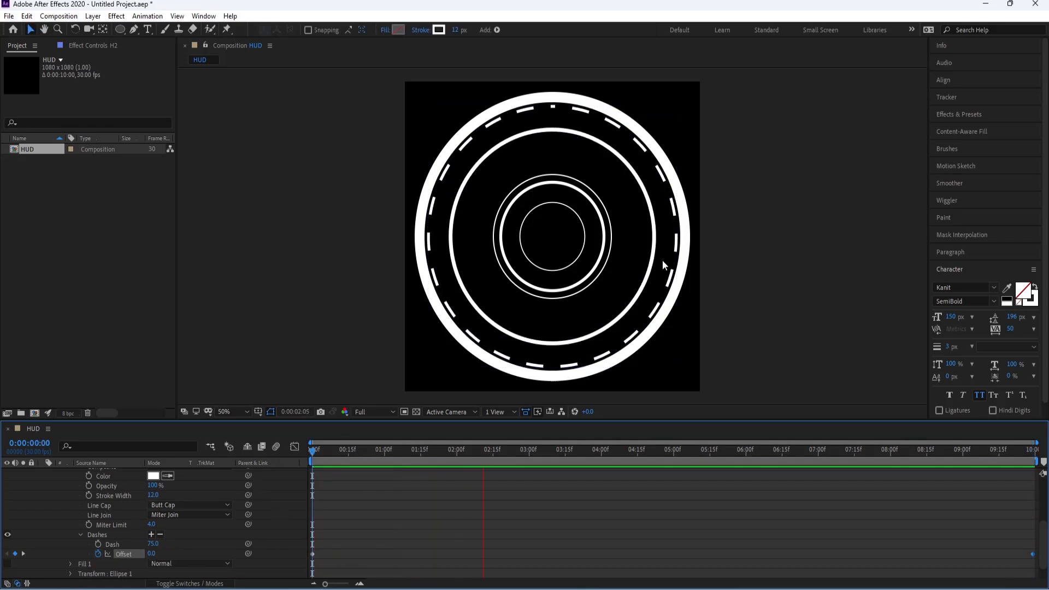
key(space)
click(1033, 451)
drag(153, 554, 156, 554)
key(Return)
click(774, 460)
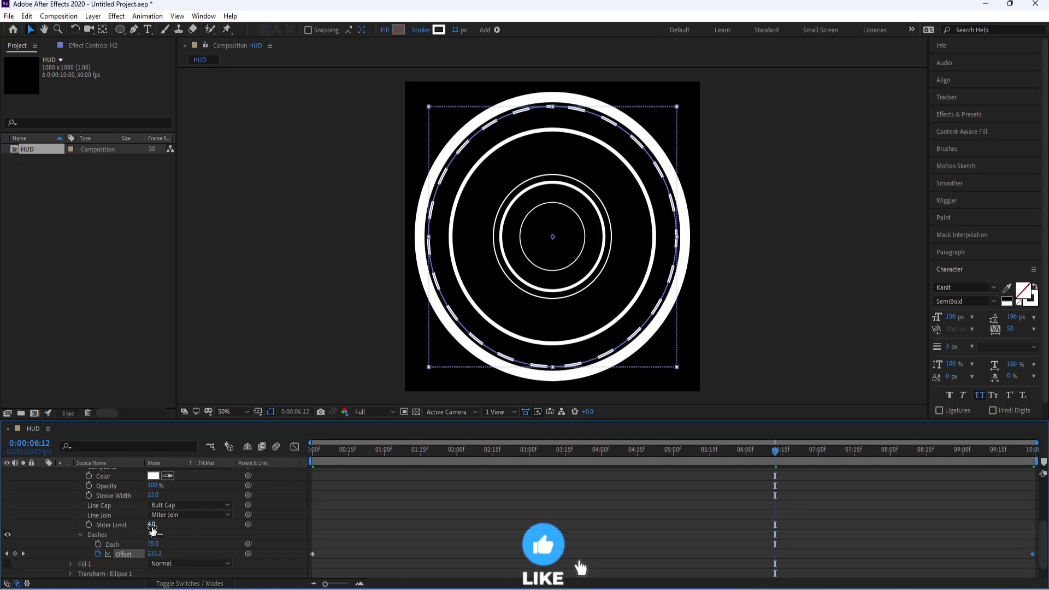
Step: Try a different dash length on H2's stroke and undo the change
drag(154, 545, 159, 546)
key(ctrl+z)
click(361, 377)
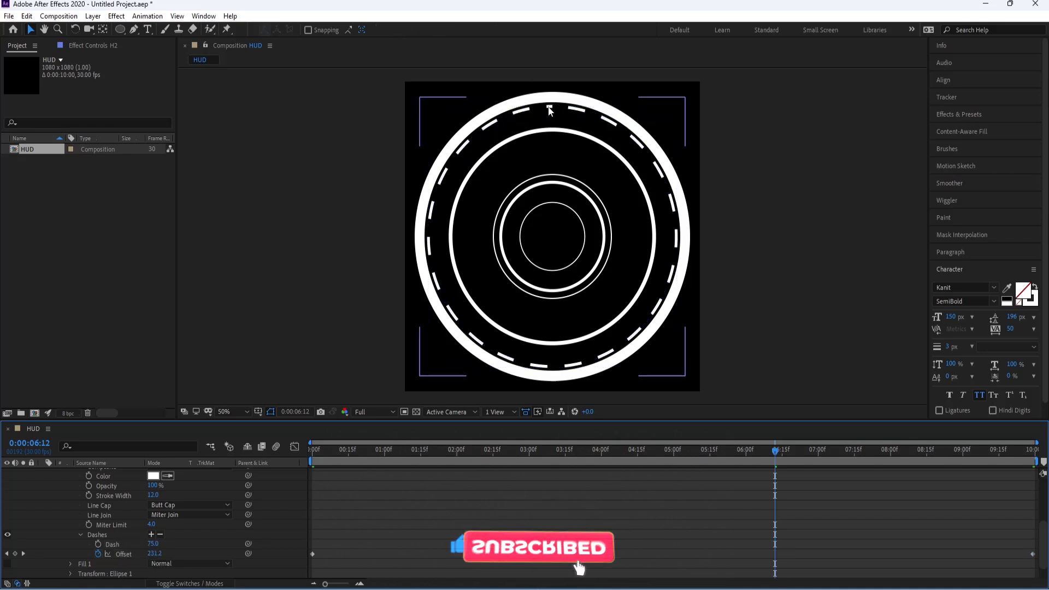
Step: Set the dash length of H2's stroke to 85, preview the animation and collapse the layer
drag(153, 545, 156, 547)
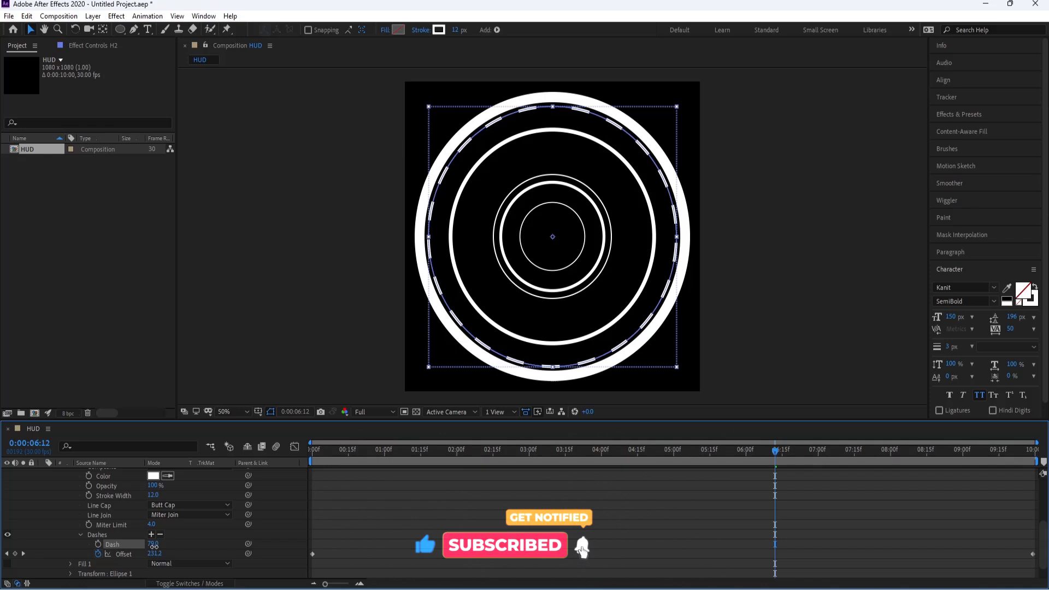
drag(407, 451, 220, 469)
key(space)
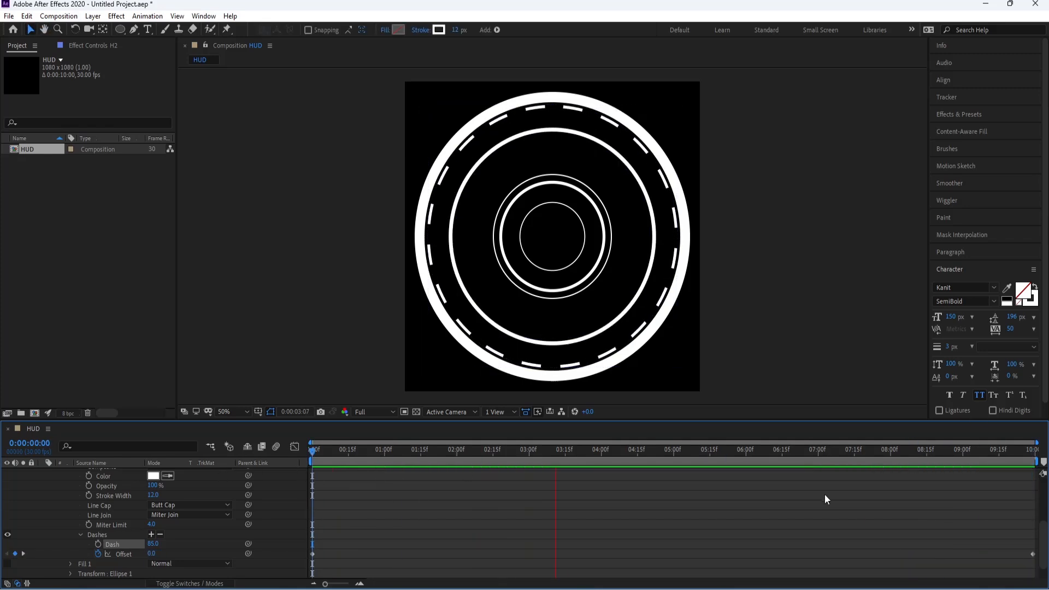
key(space)
scroll(76, 493, up, 3)
click(41, 506)
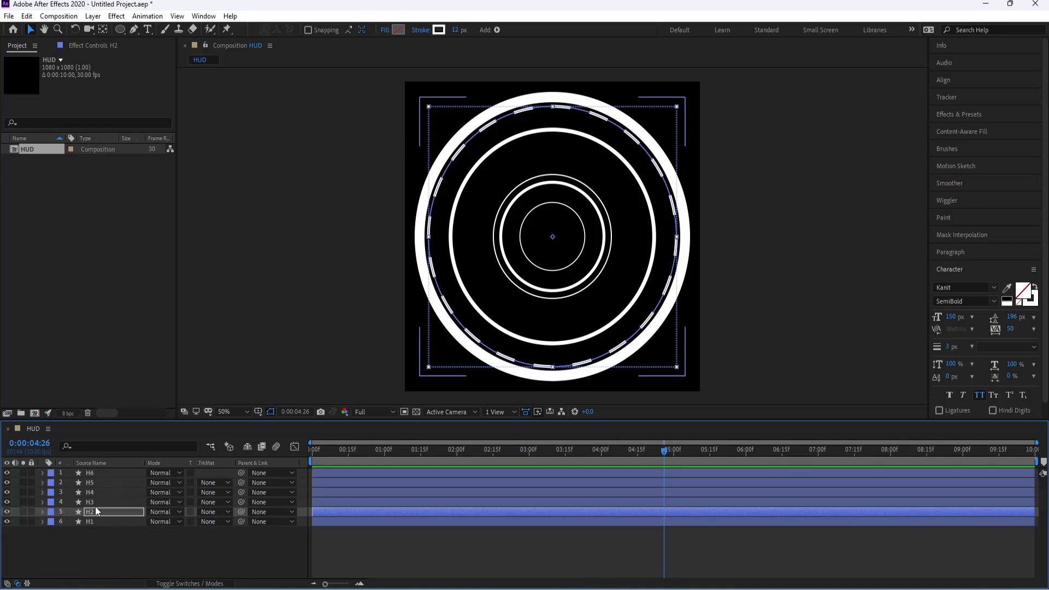
Step: Return to the start of the timeline and briefly solo H3 to identify its ring
click(90, 502)
drag(320, 457, 297, 460)
click(23, 502)
click(23, 502)
Step: Copy the Trim Paths End keyframes from H1 onto H3 at the start of the timeline and check the reveal
click(74, 521)
key(u)
click(42, 522)
click(87, 502)
click(86, 522)
key(u)
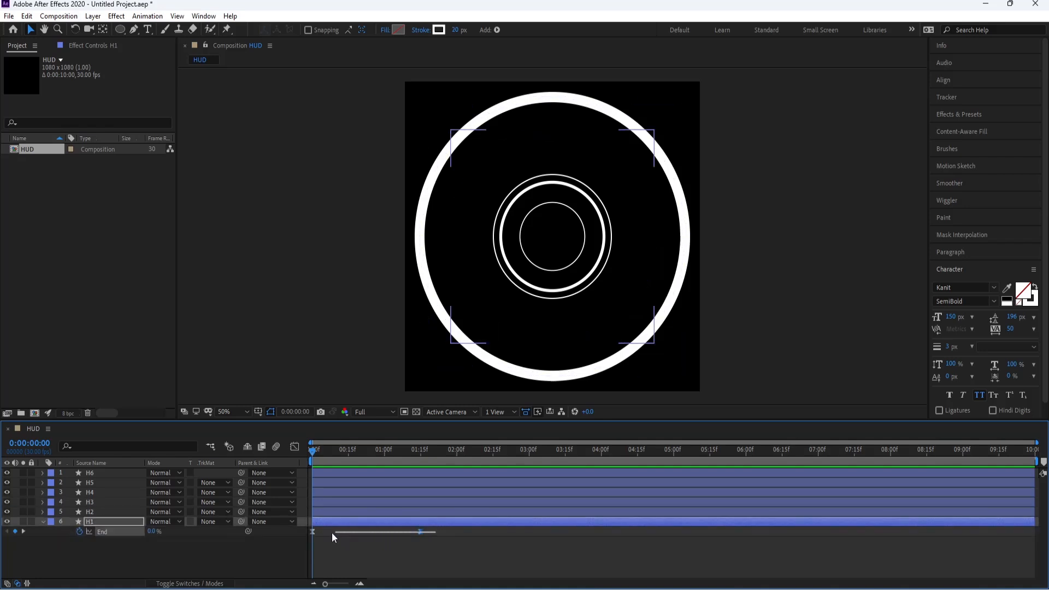
click(94, 502)
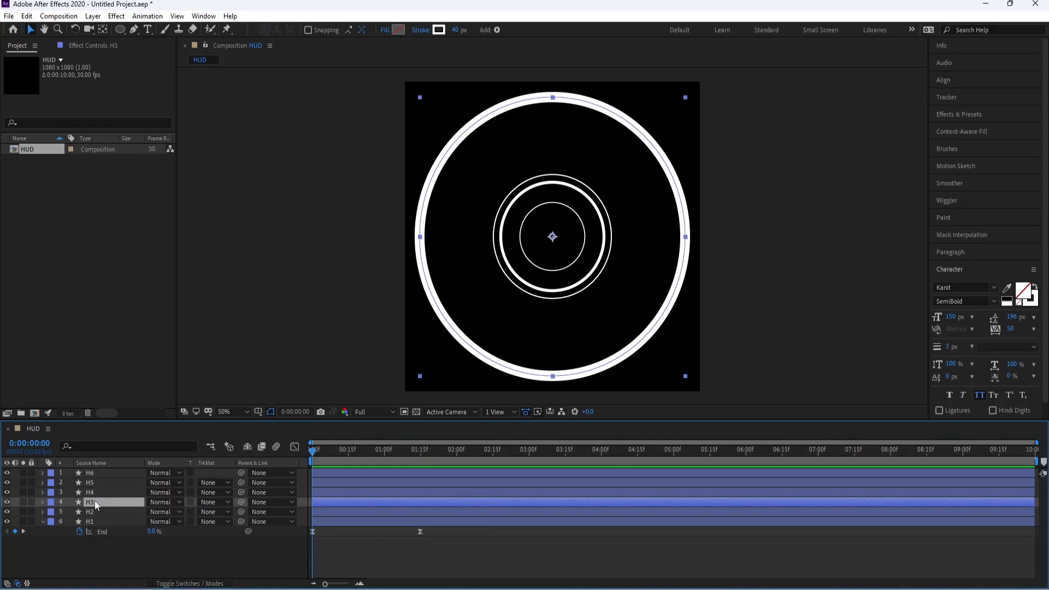
key(u)
drag(320, 454, 368, 455)
click(43, 531)
Step: Solo H3, set its stroke's line cap to Round Cap, and show all layers again
click(23, 501)
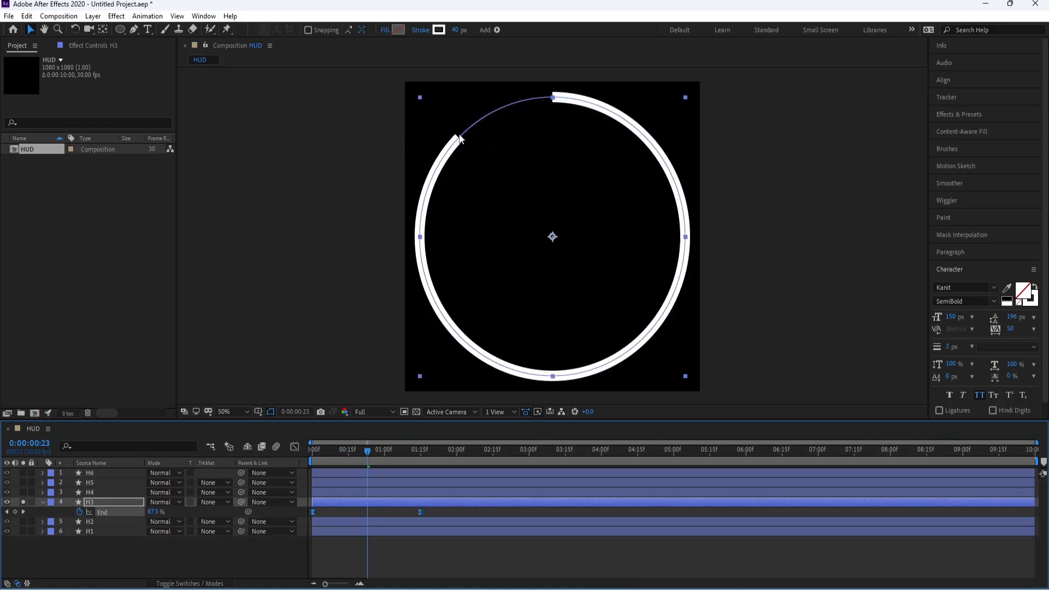
click(42, 501)
click(42, 501)
click(62, 522)
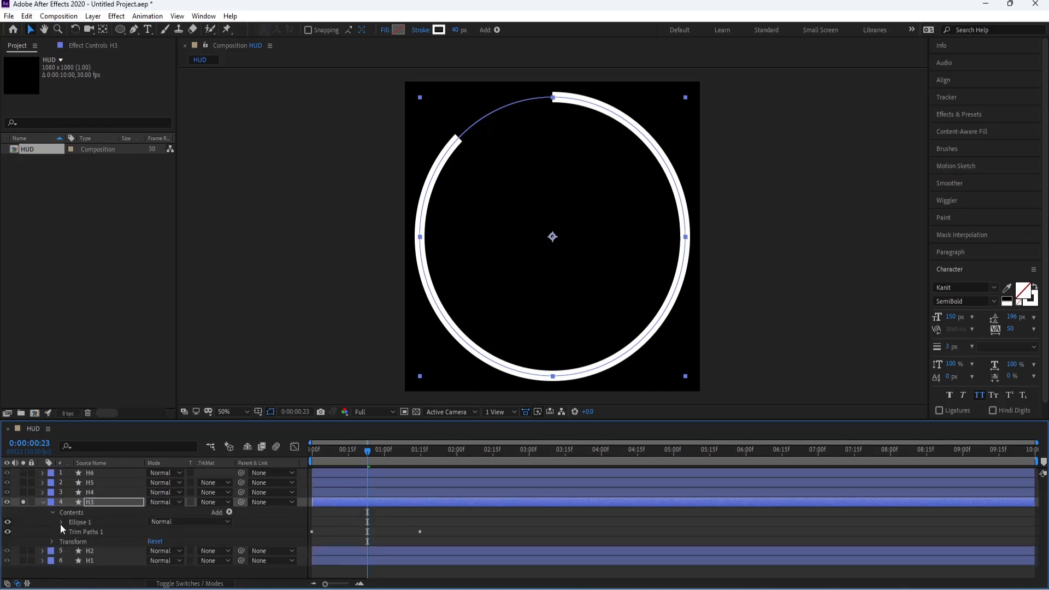
click(71, 541)
click(164, 544)
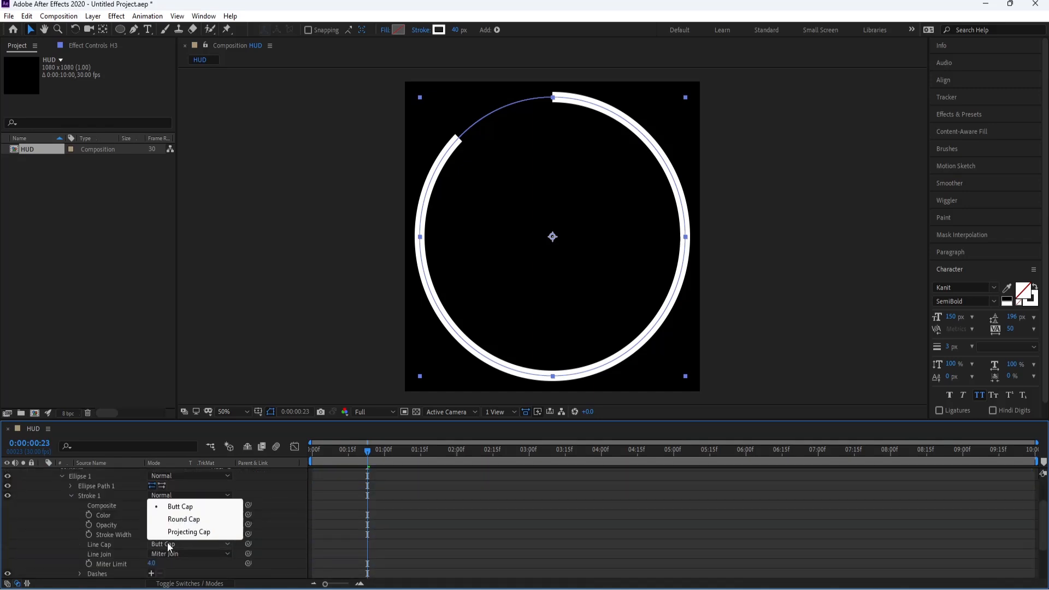
click(164, 515)
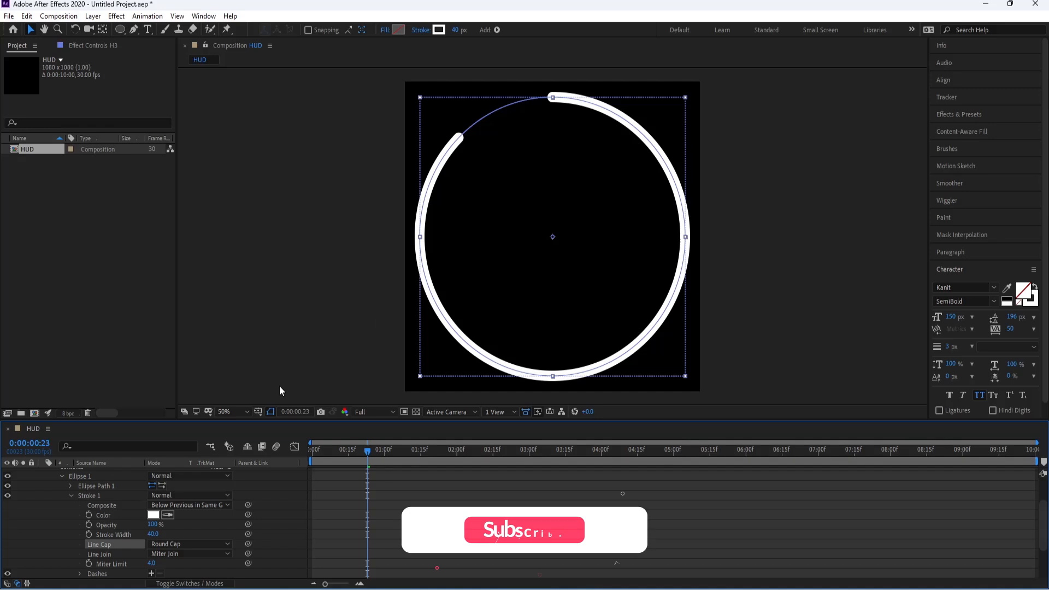
scroll(47, 530, up, 5)
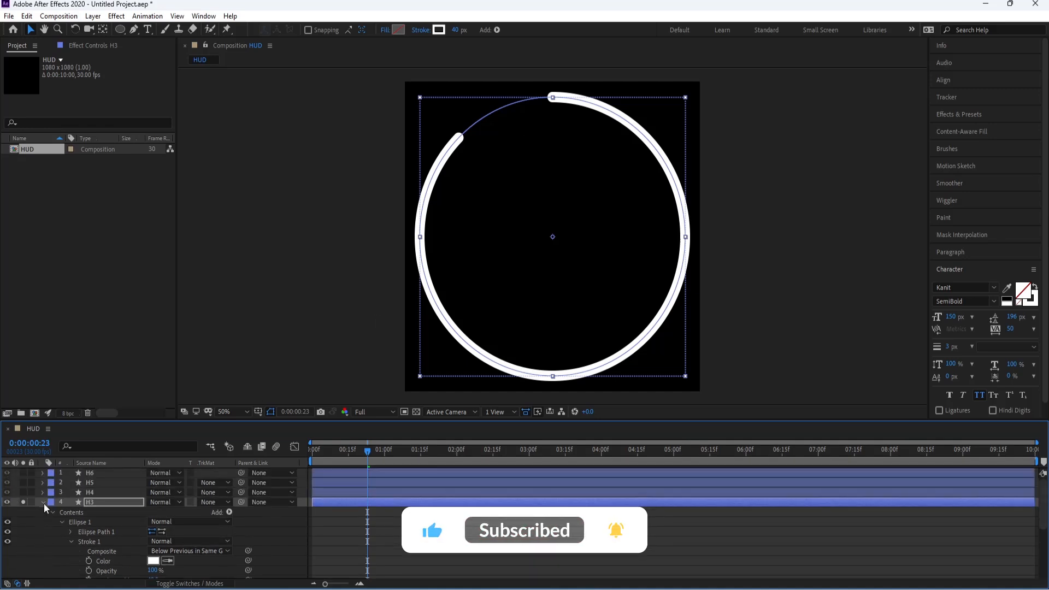
click(42, 501)
click(23, 502)
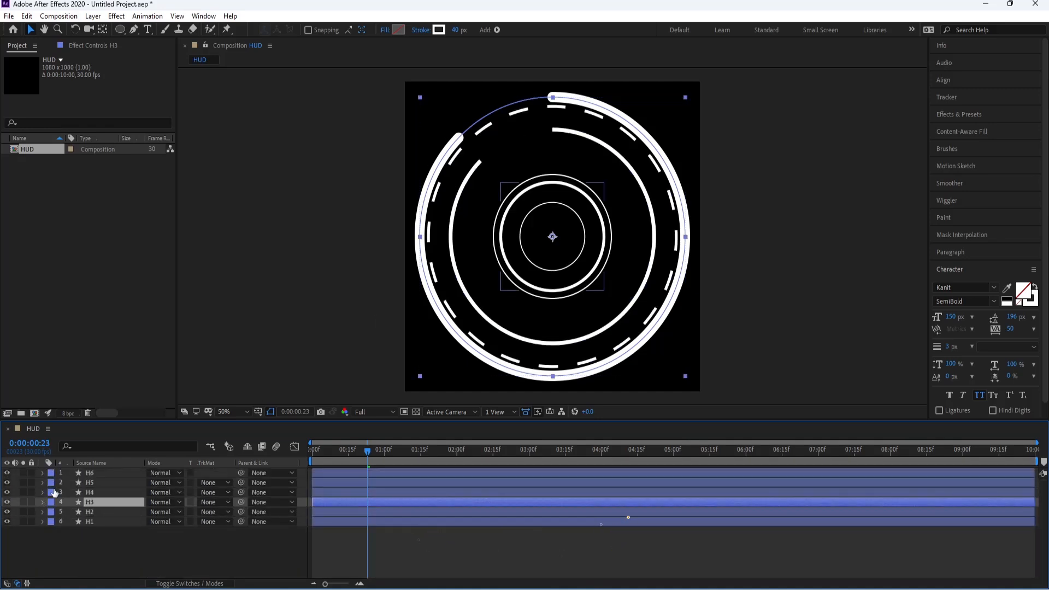
Step: Solo H4 on and off to identify its ring among the circles
click(78, 495)
click(24, 491)
click(24, 492)
click(23, 492)
click(23, 492)
click(23, 492)
click(23, 492)
Step: Add Trim Paths to H4 and go to the start of the timeline
click(42, 492)
click(229, 501)
click(284, 438)
key(Home)
Step: Keyframe the Start of H4's Trim Paths from 100% at the first frame to 30% at 0:00:01:00
click(52, 532)
click(61, 522)
click(79, 530)
drag(155, 531, 208, 533)
drag(303, 460, 388, 457)
drag(159, 536, 147, 534)
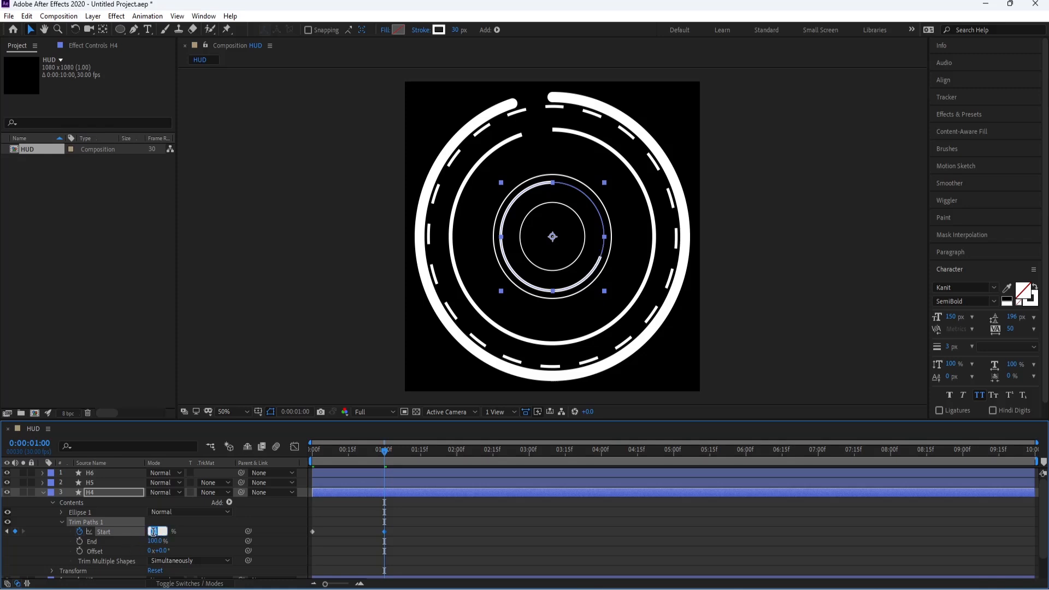
Step: Keyframe H4's trim offset from 0° at 0:00:01:00 to a negative rotation at 0:00:09:29 and preview it
drag(361, 454, 1033, 454)
click(79, 551)
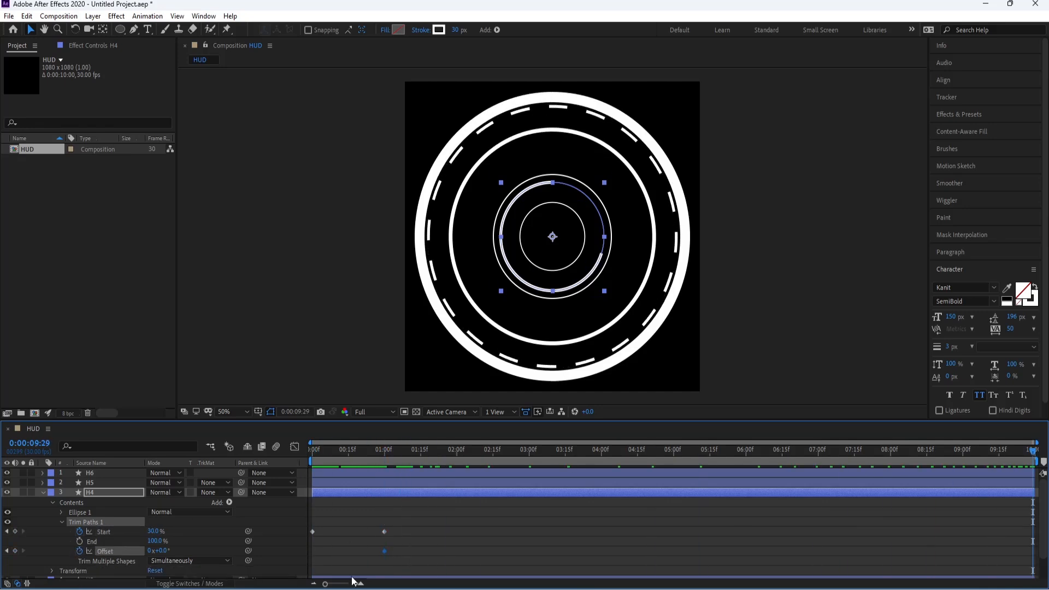
drag(150, 552, 92, 552)
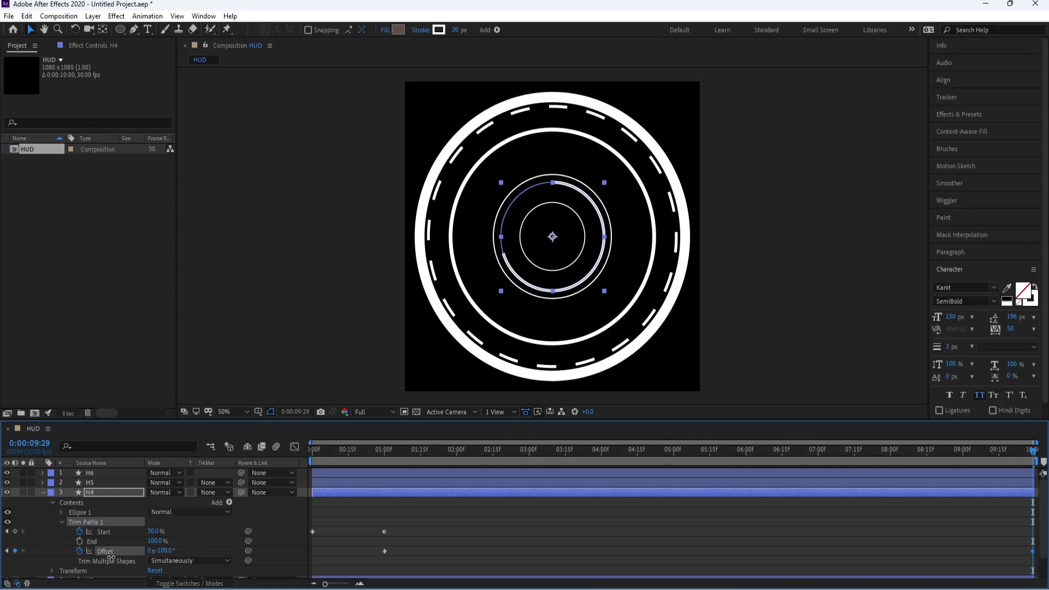
drag(315, 461, 1033, 464)
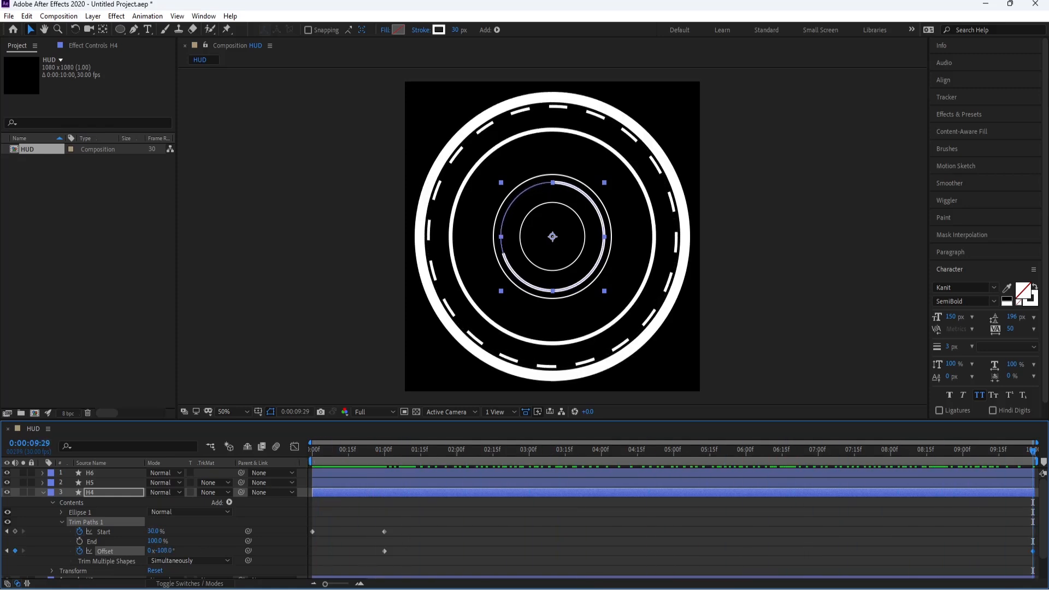
drag(166, 551, 139, 554)
click(383, 449)
key(space)
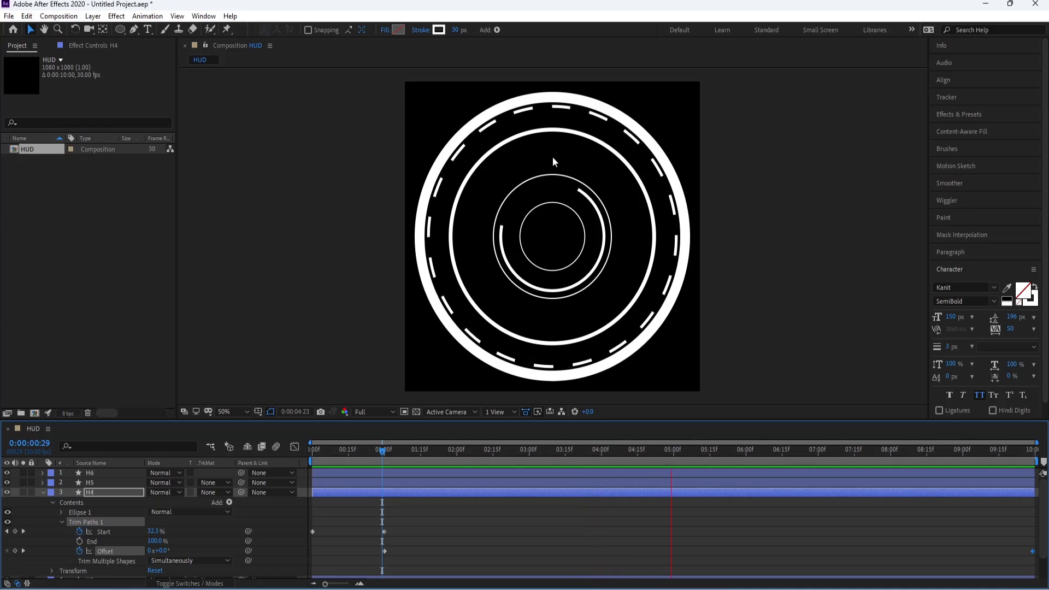
key(space)
Step: Move H4's first trim offset keyframe to the start of the timeline and preview the rotation
click(384, 450)
drag(385, 551, 312, 551)
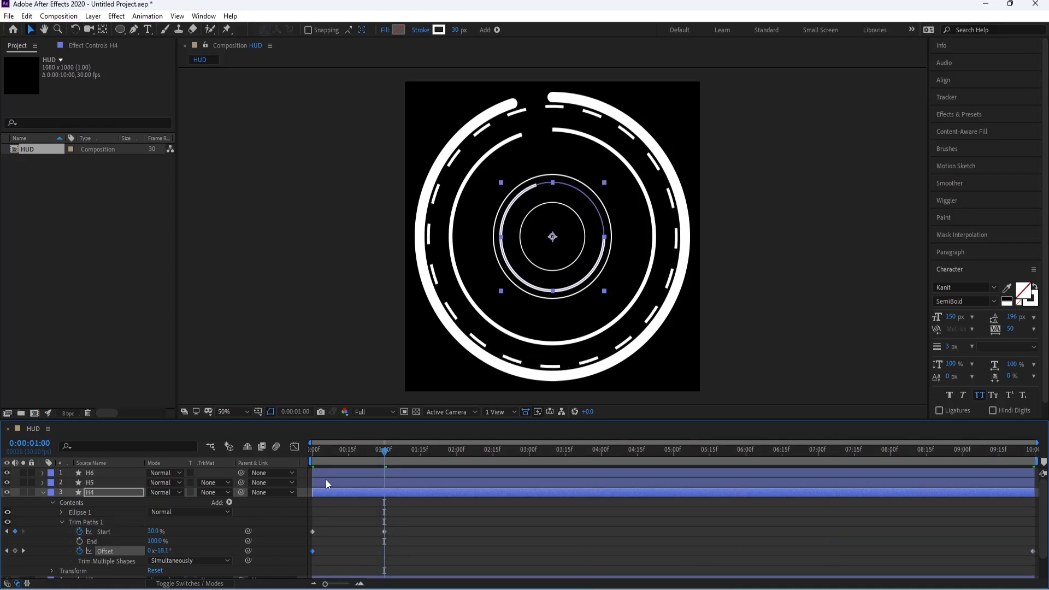
click(309, 451)
key(space)
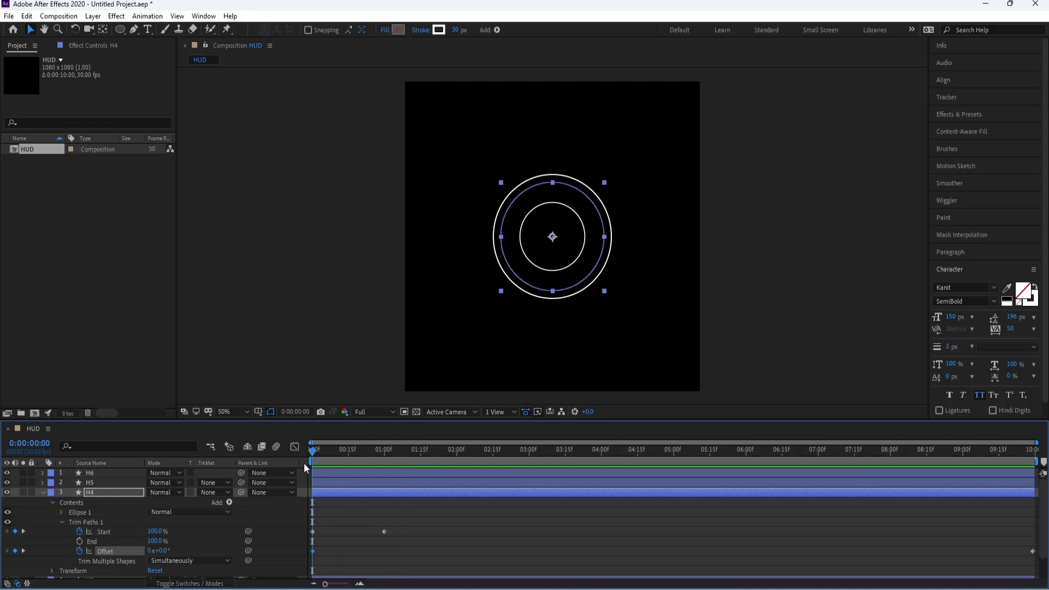
Step: Move H4's second trim Start keyframe to about 0:00:01:24, preview, apply Easy Ease and collapse the layer
drag(384, 532, 442, 531)
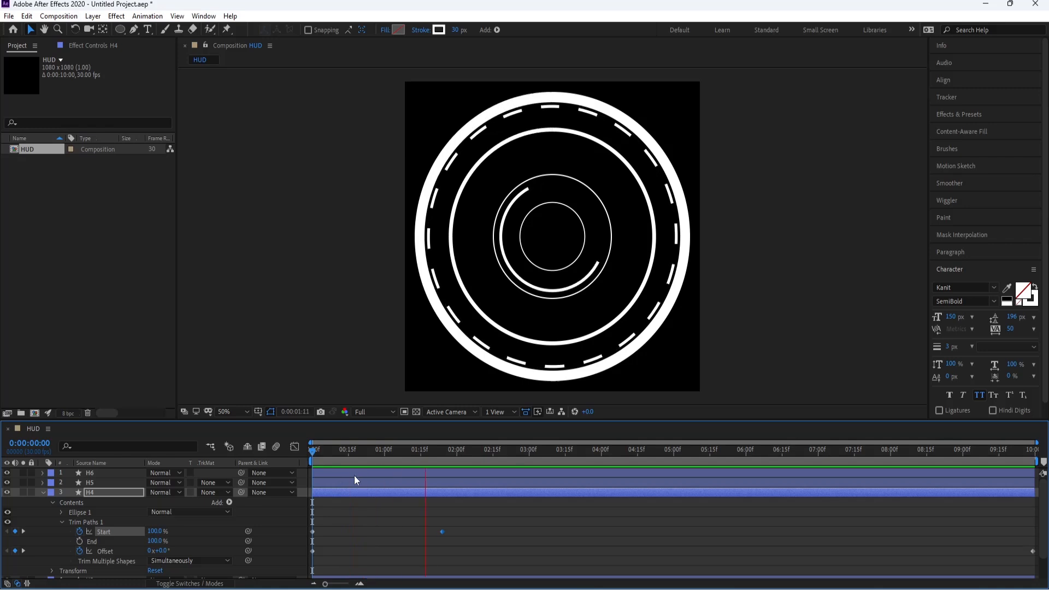
key(space)
key(F9)
click(90, 493)
key(u)
Step: Briefly solo H5 to identify it, then add an opacity keyframe on it at the first frame
click(85, 483)
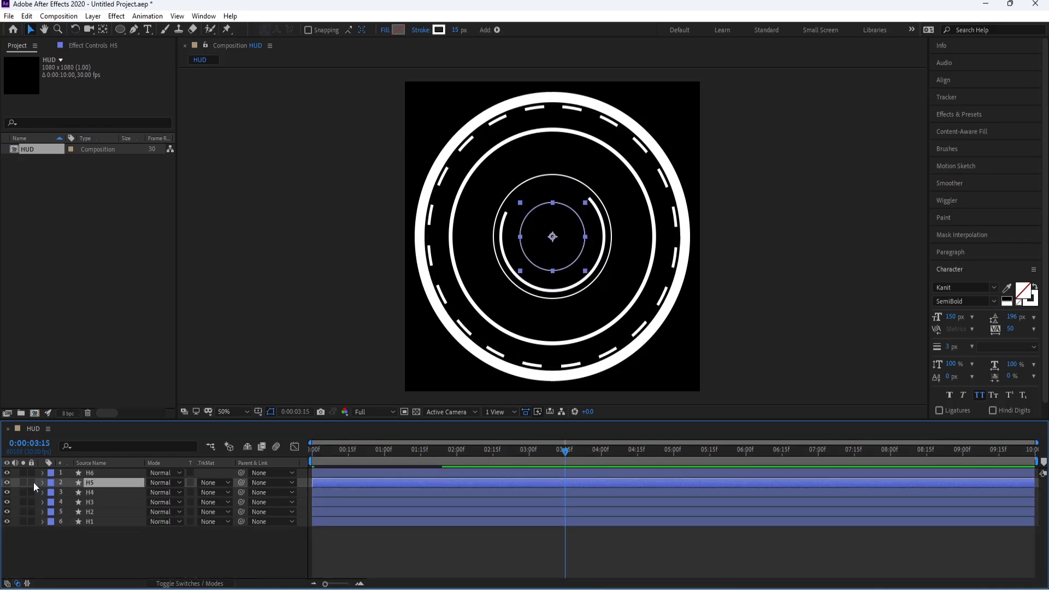
click(22, 482)
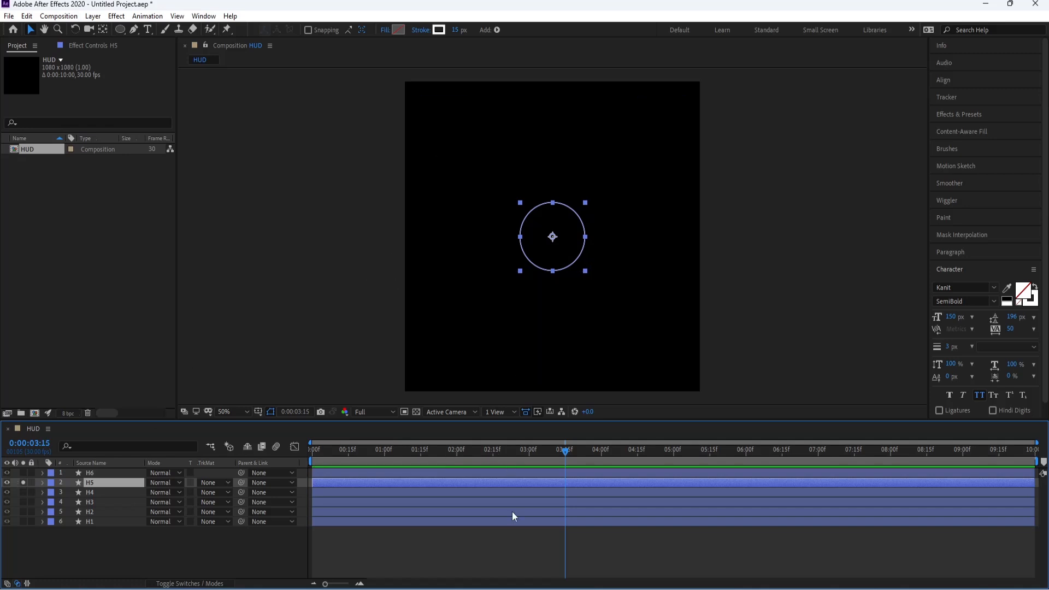
click(506, 546)
click(22, 483)
drag(374, 451, 313, 461)
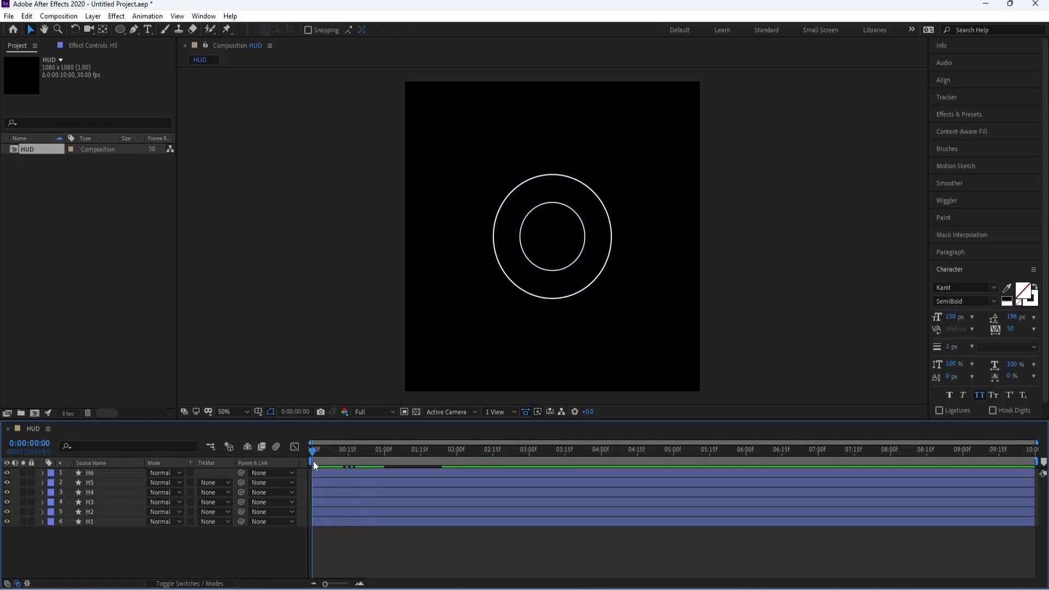
click(109, 483)
key(t)
click(70, 492)
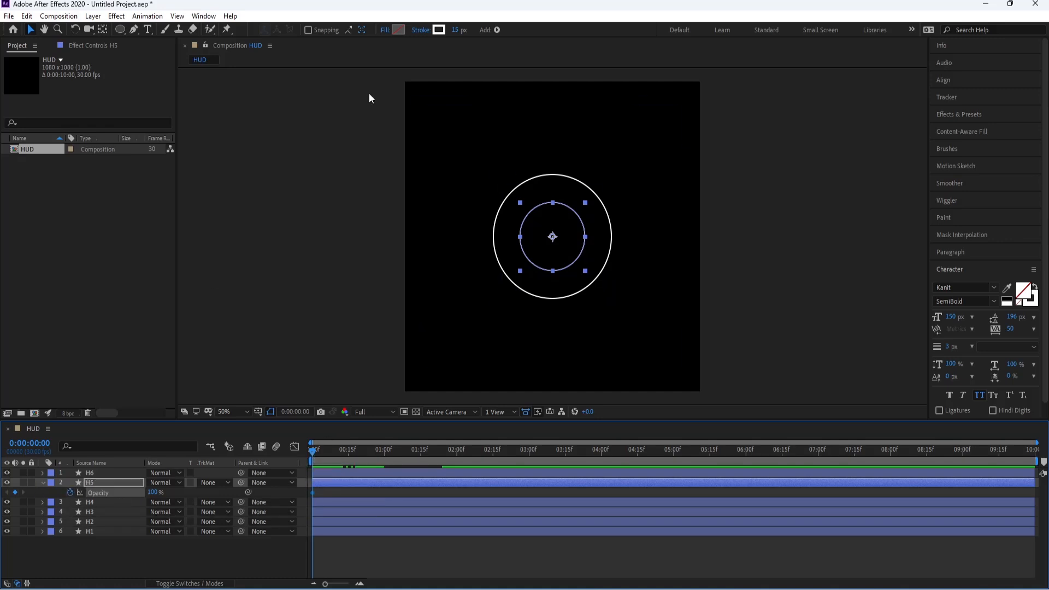
Step: Solo H5 and widen its stroke to 71 px
click(23, 482)
drag(455, 29, 490, 29)
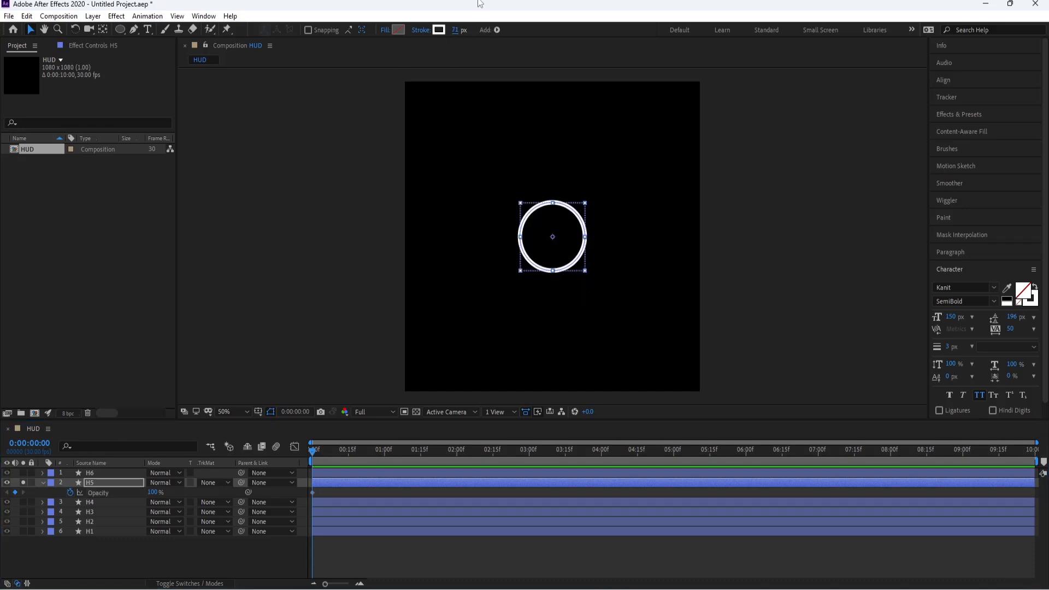
scroll(310, 494, up, 3)
click(264, 577)
Step: Set H5's opacity to 0% at the first frame and keyframe it at 60% on frame 5
drag(153, 492, 74, 499)
key(Page_Down)
key(Page_Down)
key(Page_Down)
key(Page_Down)
key(Page_Down)
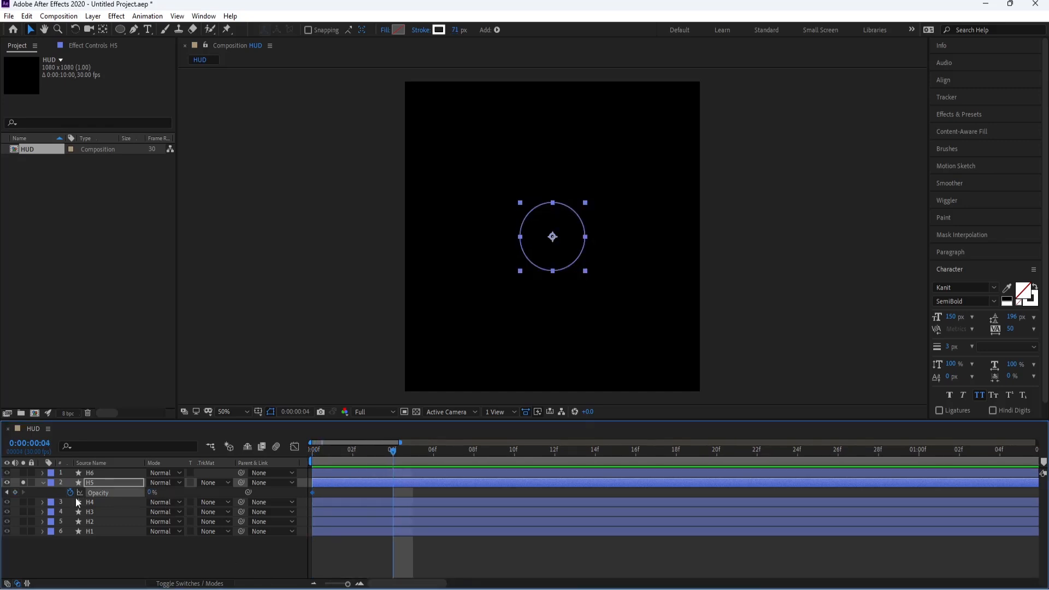
drag(147, 492, 152, 492)
key(F2)
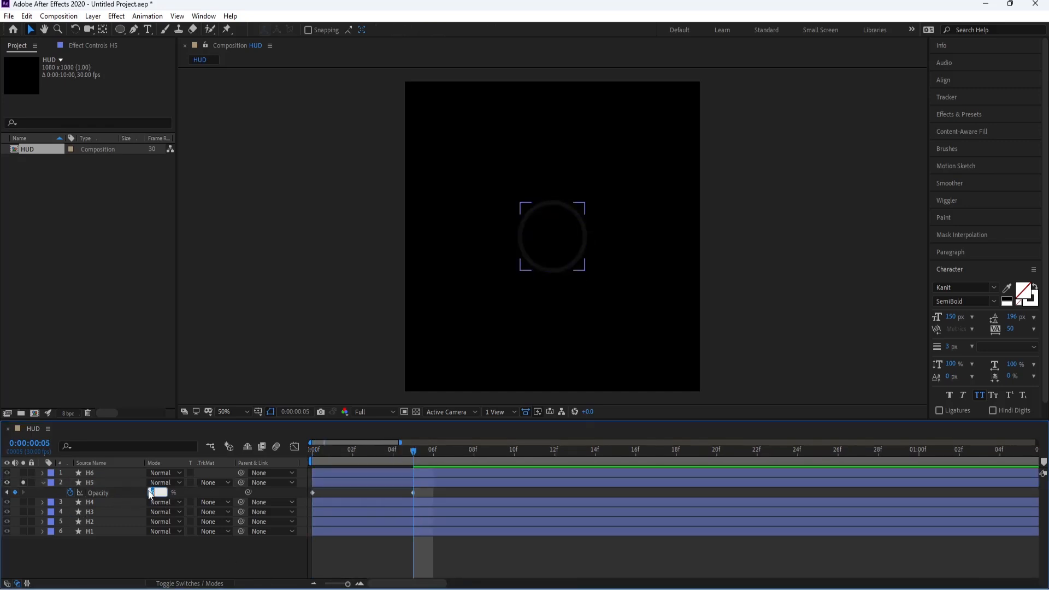
key(Return)
Step: Add alternating flicker opacity keyframes on H5 at frames 7, 9, 11, 14, 16, 18 and 21, ending at 26%
key(Page_Down)
key(Page_Down)
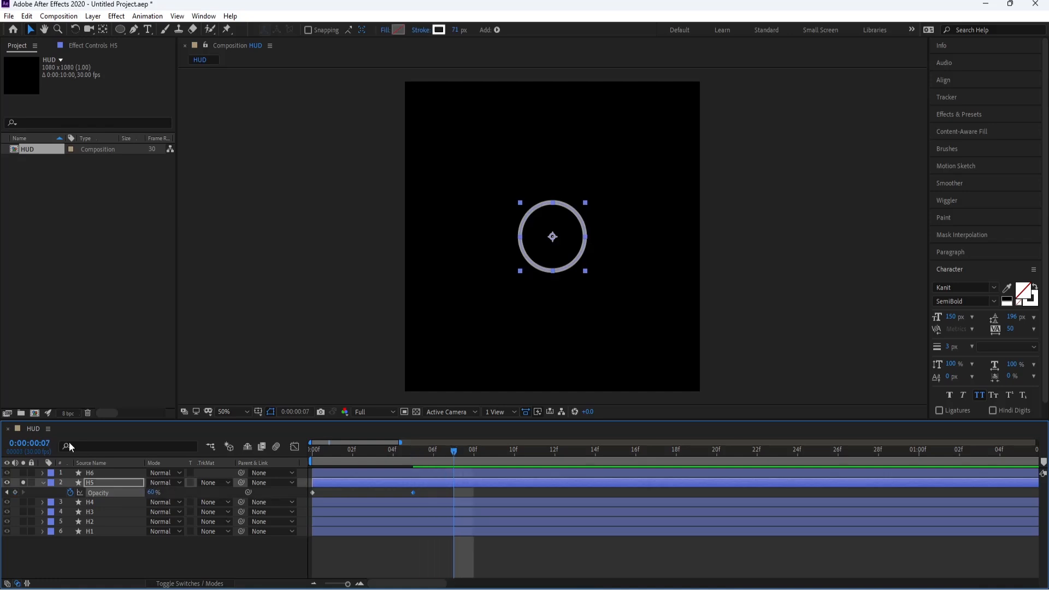
mouse_move(152, 494)
mouse_down()
mouse_move(139, 494)
mouse_move(178, 498)
mouse_move(121, 498)
mouse_move(171, 496)
mouse_move(136, 495)
mouse_up()
key(Page_Down)
key(Page_Down)
key(Page_Down)
key(Page_Down)
key(Page_Down)
key(Page_Down)
key(Page_Down)
key(Page_Down)
key(Page_Down)
key(Page_Down)
key(Page_Down)
key(Page_Down)
key(Page_Down)
key(Page_Down)
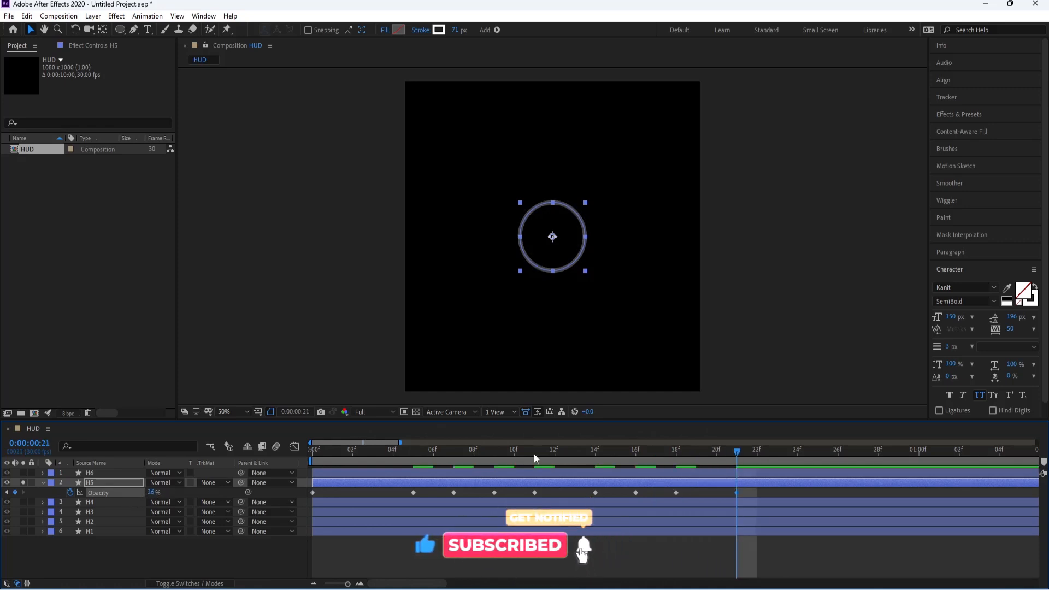
Step: Preview H5's opacity flicker from the start of the timeline
key(Home)
key(space)
key(space)
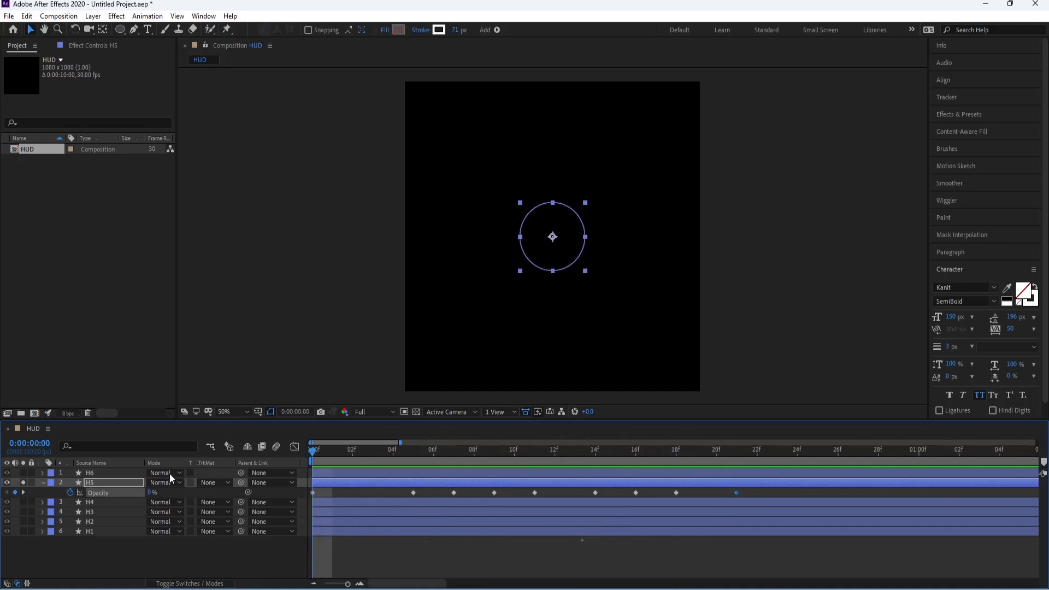
scroll(481, 511, down, 6)
drag(356, 452, 285, 460)
key(space)
key(space)
Step: Stretch H5's opacity keyframes proportionally until the last one falls at about 0:00:03:00, previewing the slower flicker
drag(371, 491, 304, 502)
drag(381, 491, 312, 495)
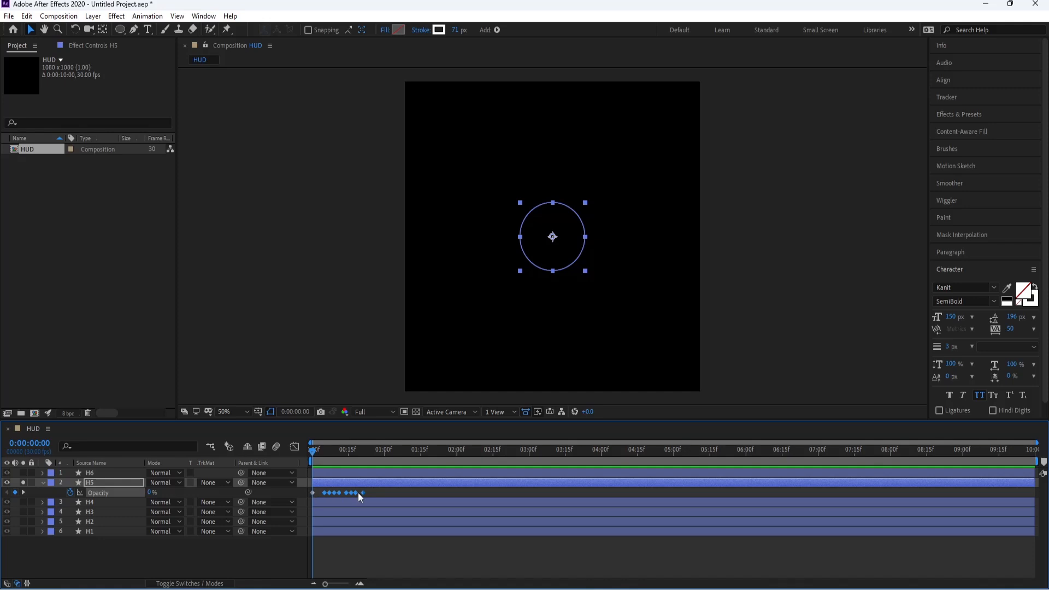
drag(366, 494, 488, 491)
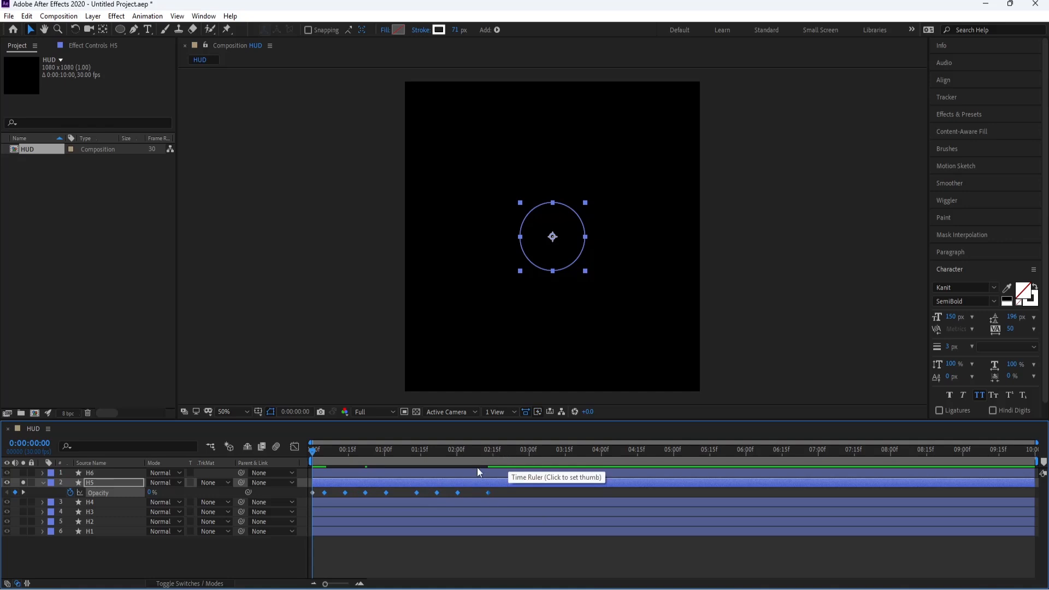
drag(323, 493, 330, 496)
key(space)
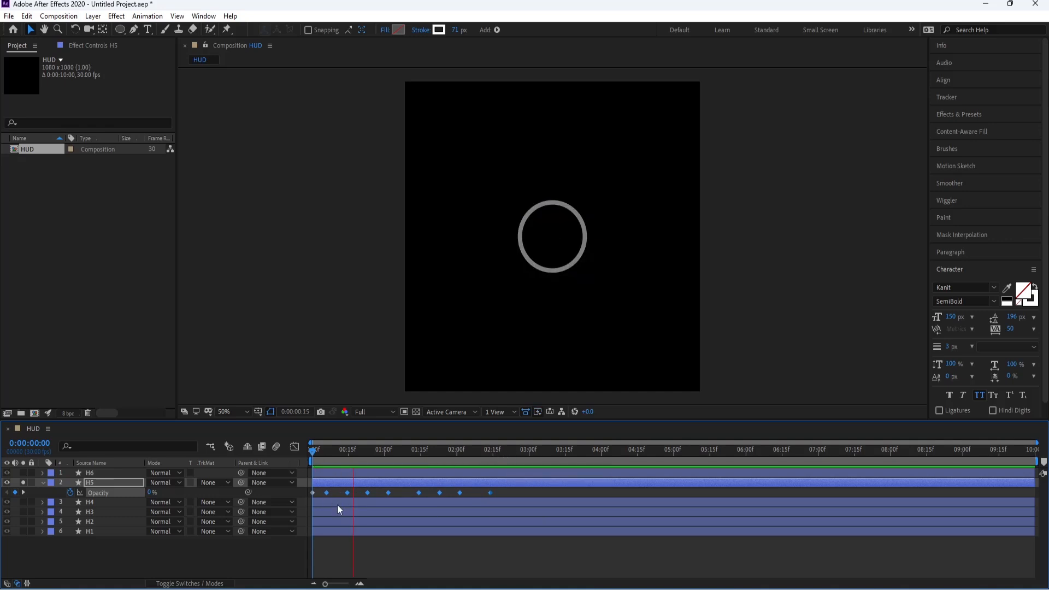
key(space)
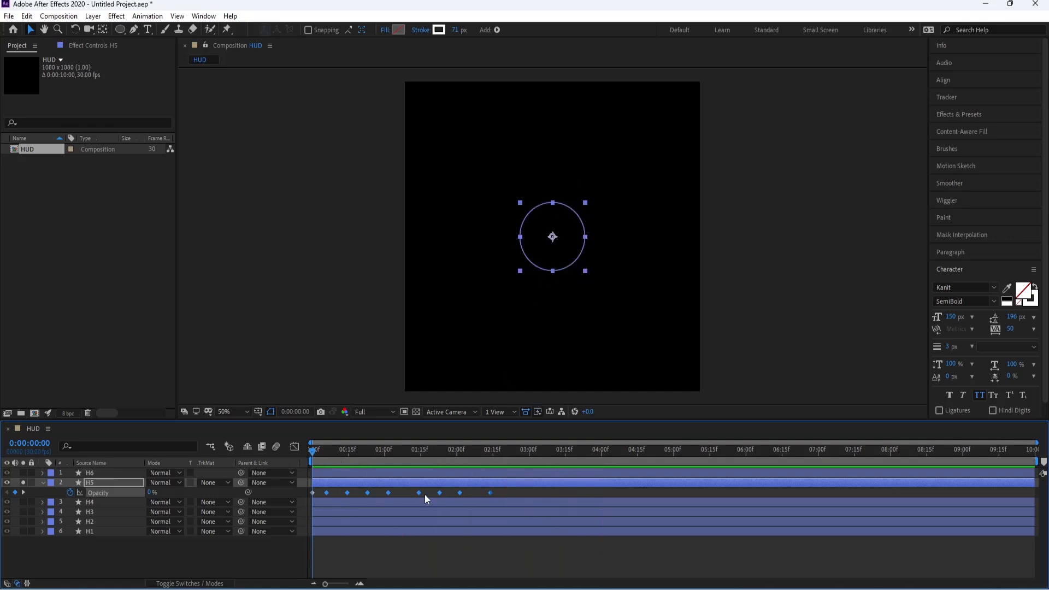
drag(489, 493, 534, 493)
key(space)
Step: Copy H5's opacity keyframes and paste them repeatedly to fill the timeline up to its end, then preview the flicker
drag(464, 451, 536, 450)
drag(543, 491, 332, 494)
click(533, 493)
drag(544, 492, 284, 502)
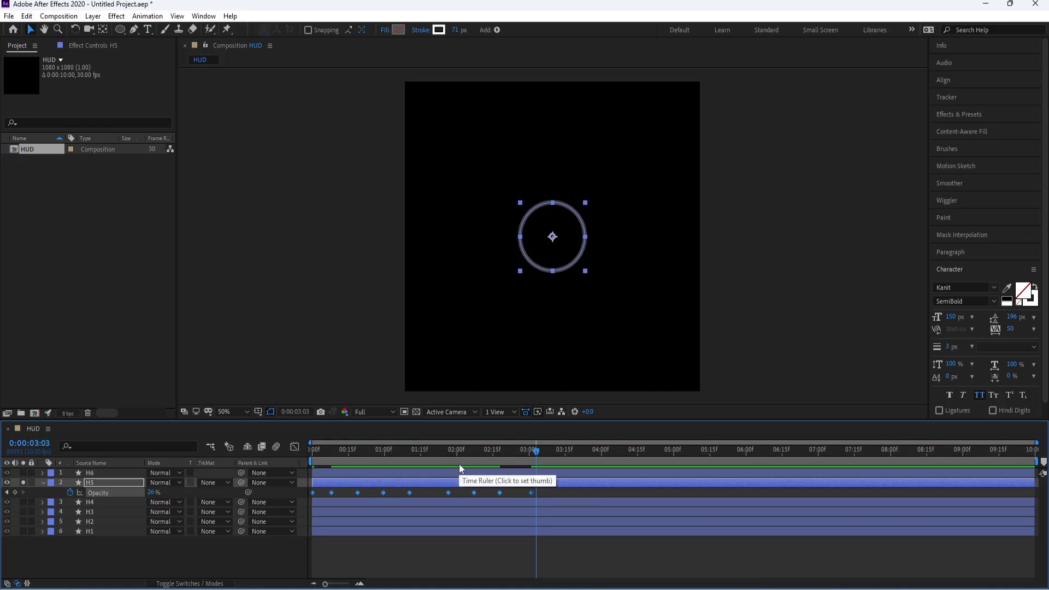
drag(544, 451, 296, 469)
key(ctrl+v)
key(ctrl+v)
key(ctrl+v)
key(space)
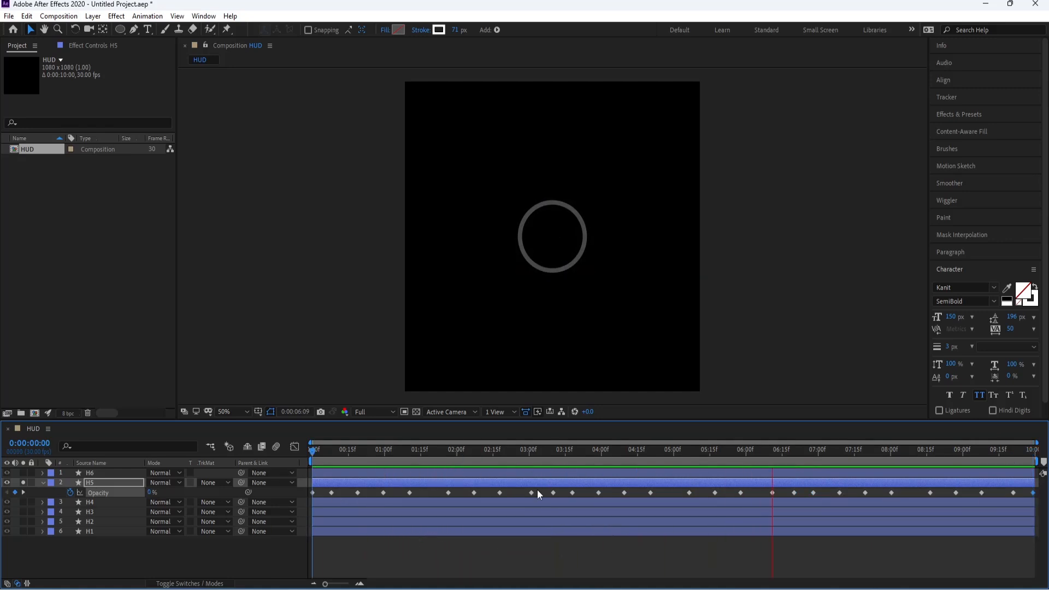
Step: Set H5's stroke width to 15 px, collapse its properties and turn off its solo
key(space)
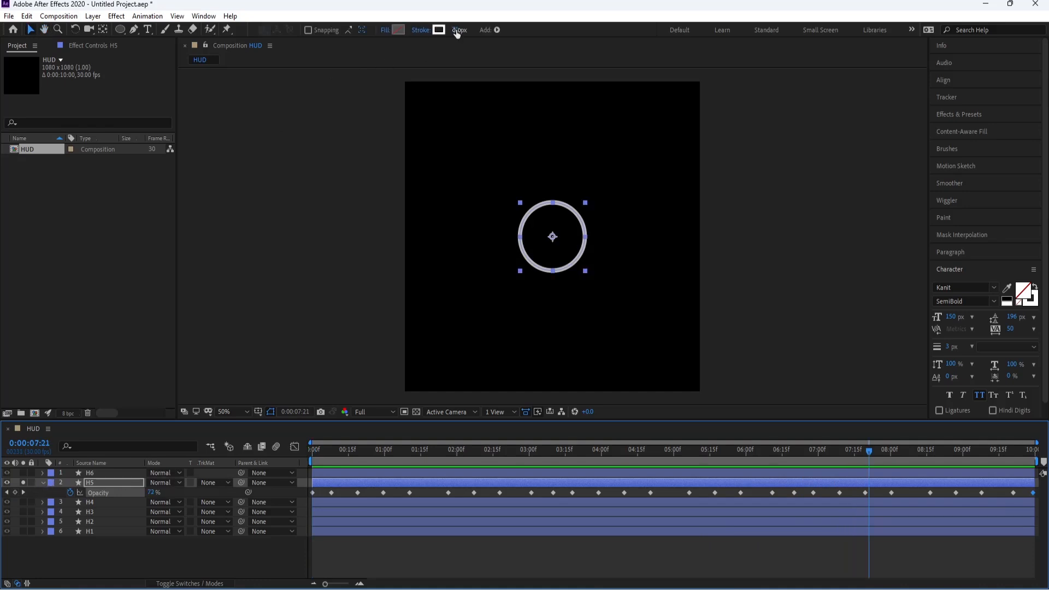
click(456, 31)
text(15)
key(Return)
click(44, 483)
click(23, 482)
Step: Solo H6, add Trim Paths to it at the start of the timeline and reduce the trim End to 54%
click(23, 473)
click(88, 472)
drag(319, 453, 309, 463)
click(43, 473)
click(229, 483)
click(262, 438)
click(62, 502)
drag(153, 511, 133, 523)
click(42, 473)
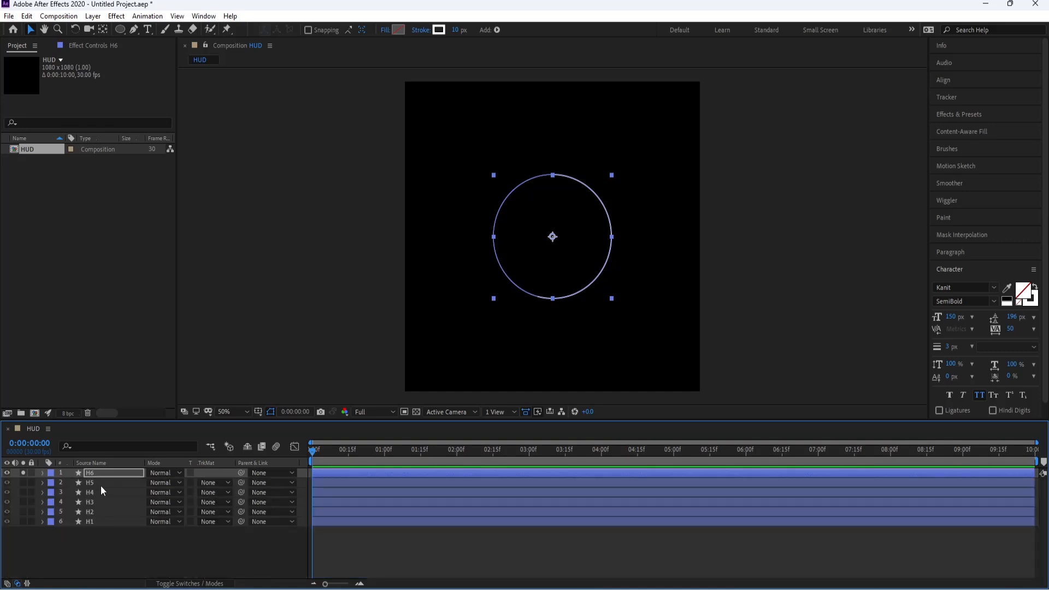
Step: Solo H4 alongside H6 and scrub to 0:00:02:08 to compare the two arcs
click(95, 492)
click(23, 492)
click(97, 556)
drag(373, 458, 475, 458)
click(544, 300)
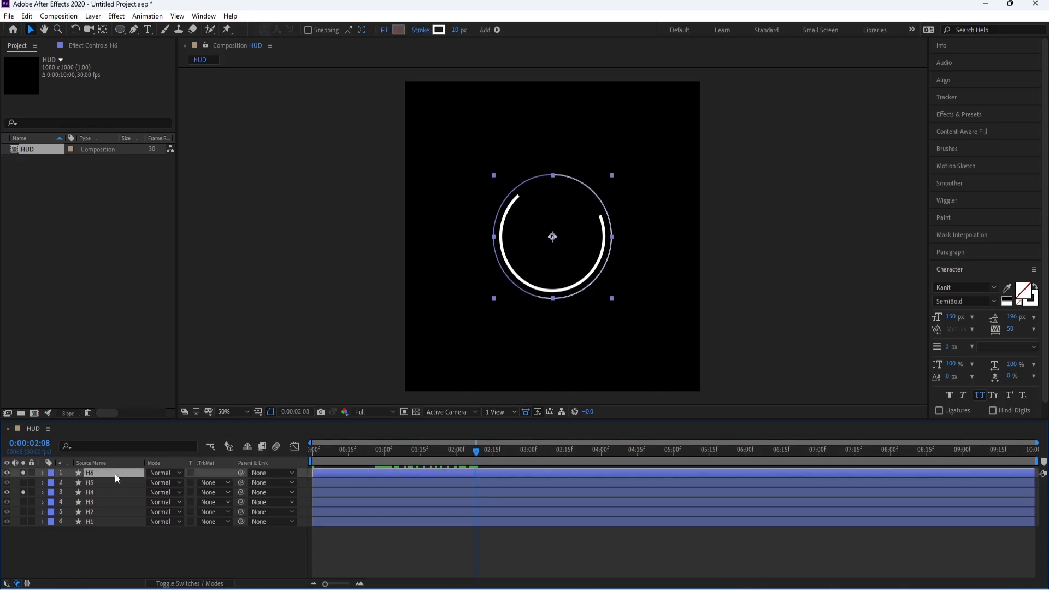
click(101, 492)
Step: Set H6's trim End to 60% and scrub the timeline to check the arc
click(43, 473)
click(61, 503)
click(62, 502)
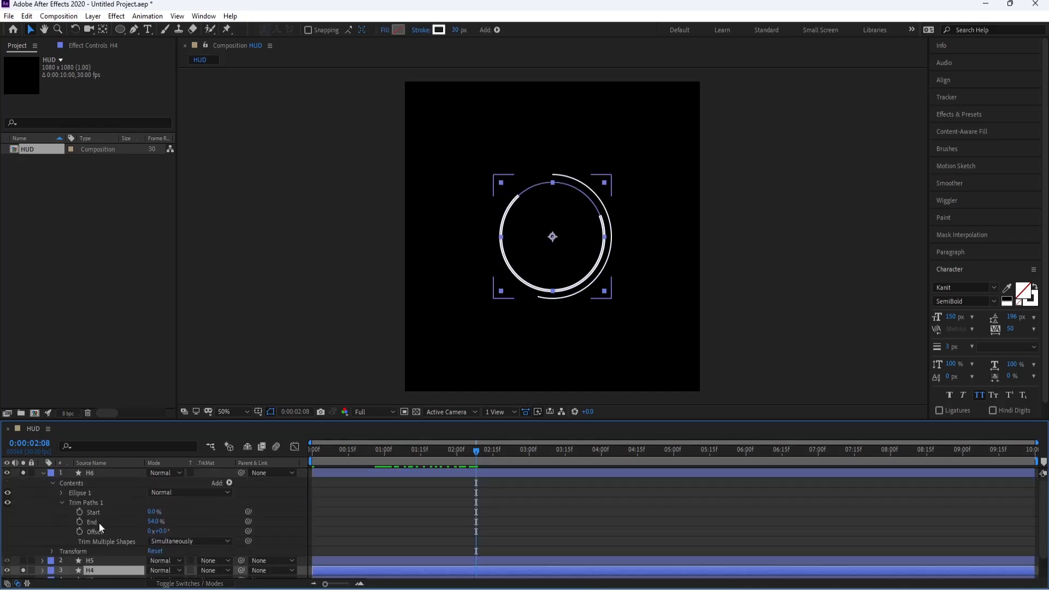
text(50)
key(Return)
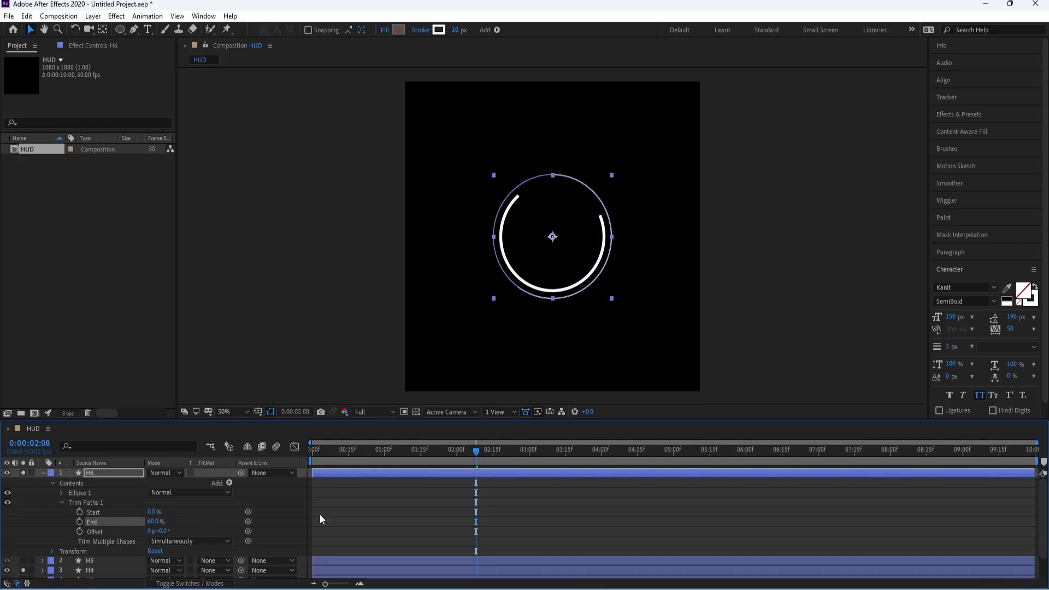
click(522, 519)
drag(475, 451, 496, 475)
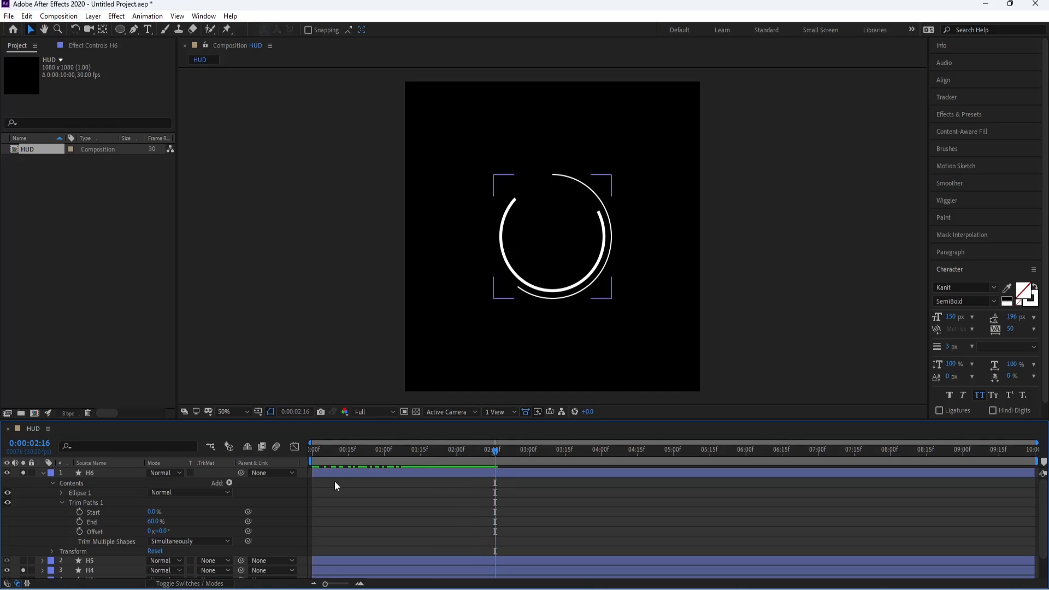
Step: Keyframe H6's trim End to grow from a lowered value at the first frame to 60% at 0:00:01:15
click(79, 522)
click(419, 451)
drag(419, 453, 290, 464)
drag(153, 522, 118, 523)
drag(320, 446, 420, 457)
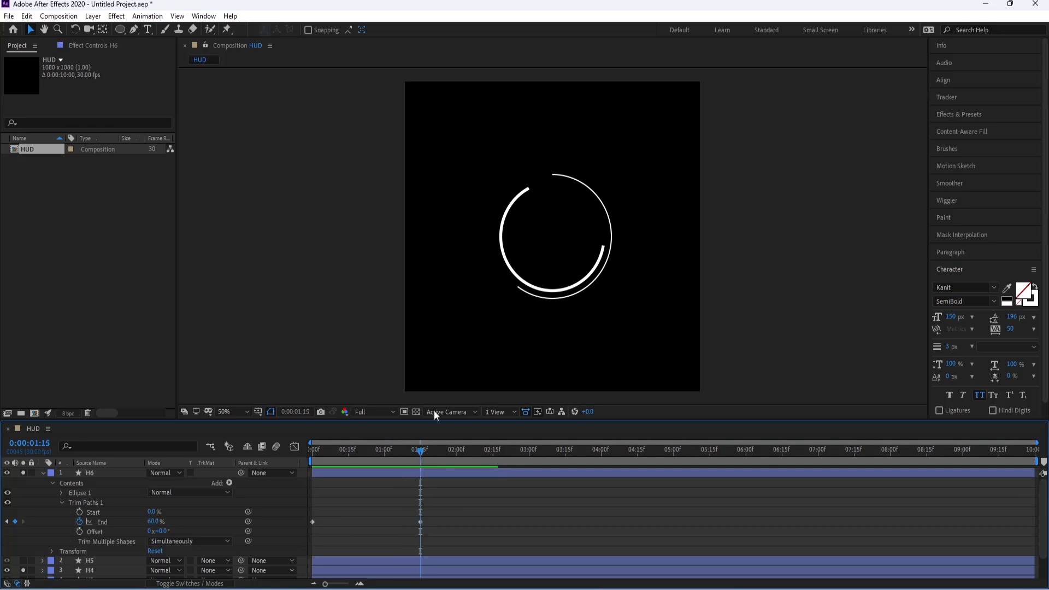
Step: Keyframe H6's trim Offset at 75° at 0:00:01:15 and reveal H4's keyframes for comparison
click(80, 532)
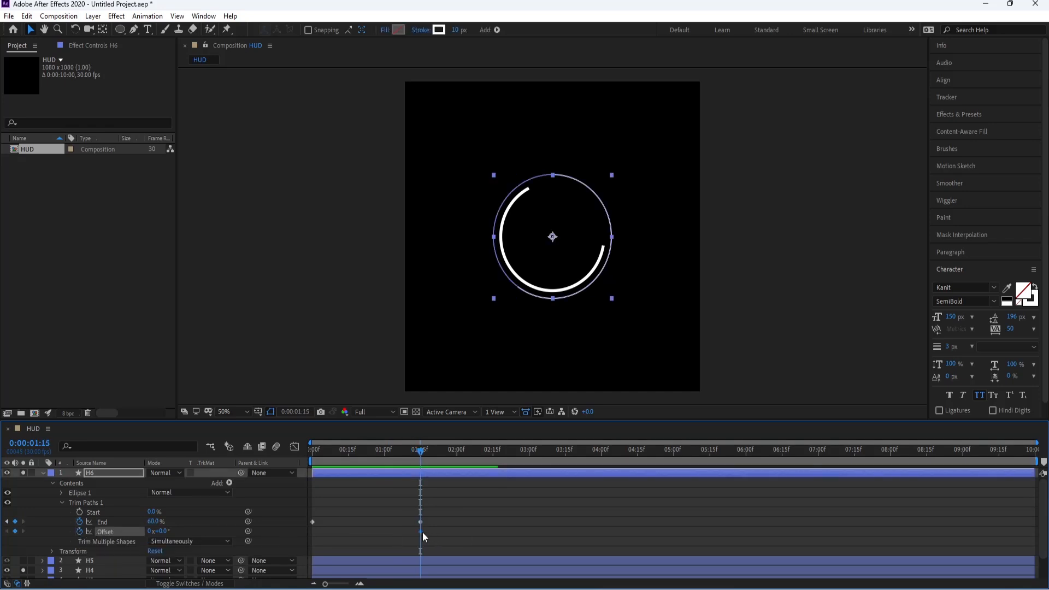
drag(159, 533, 204, 531)
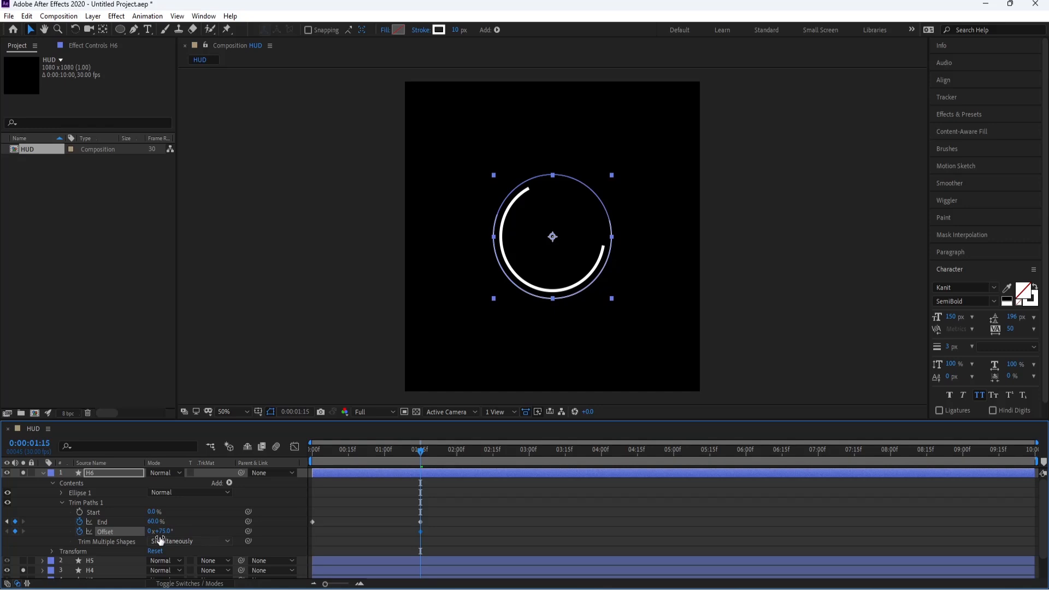
click(91, 570)
scroll(99, 561, down, 1)
key(u)
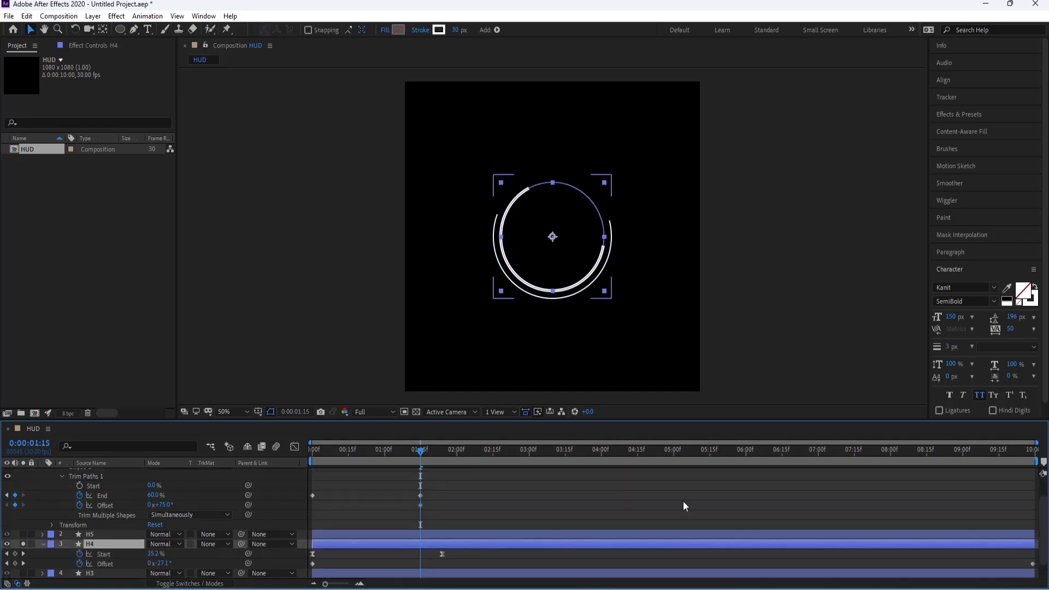
Step: Set H6's trim Offset to 180° at 0:00:09:29 and move its 75° keyframe to the first frame
key(End)
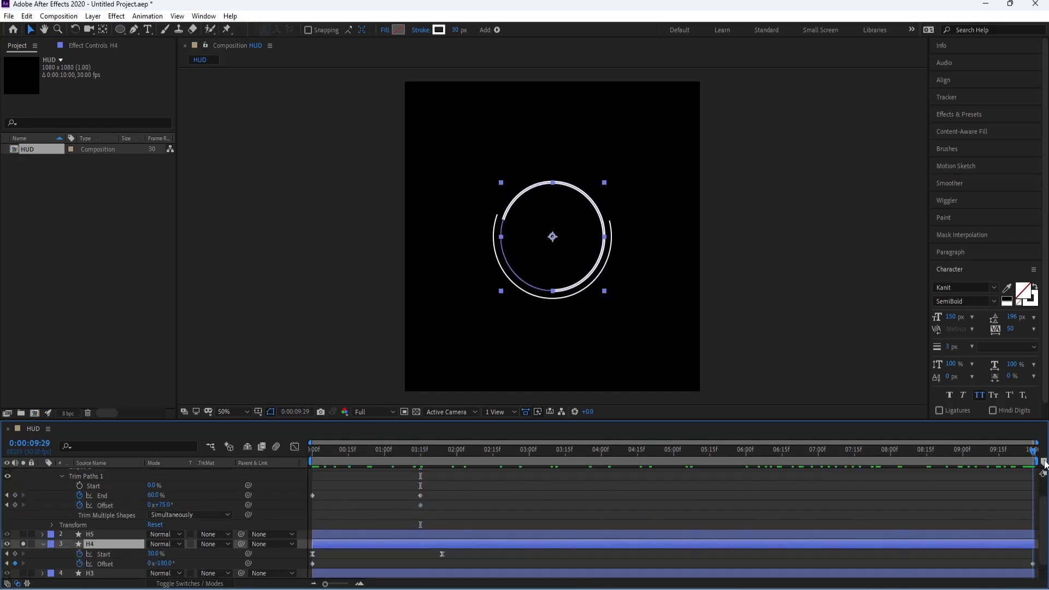
click(167, 505)
text(18)
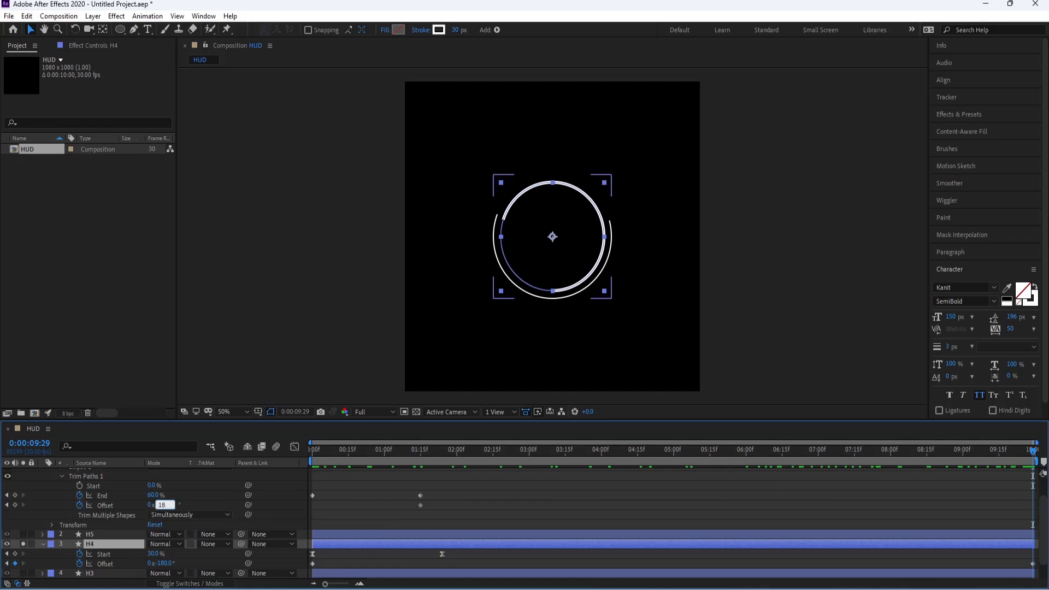
text(0)
key(Return)
drag(324, 517, 313, 518)
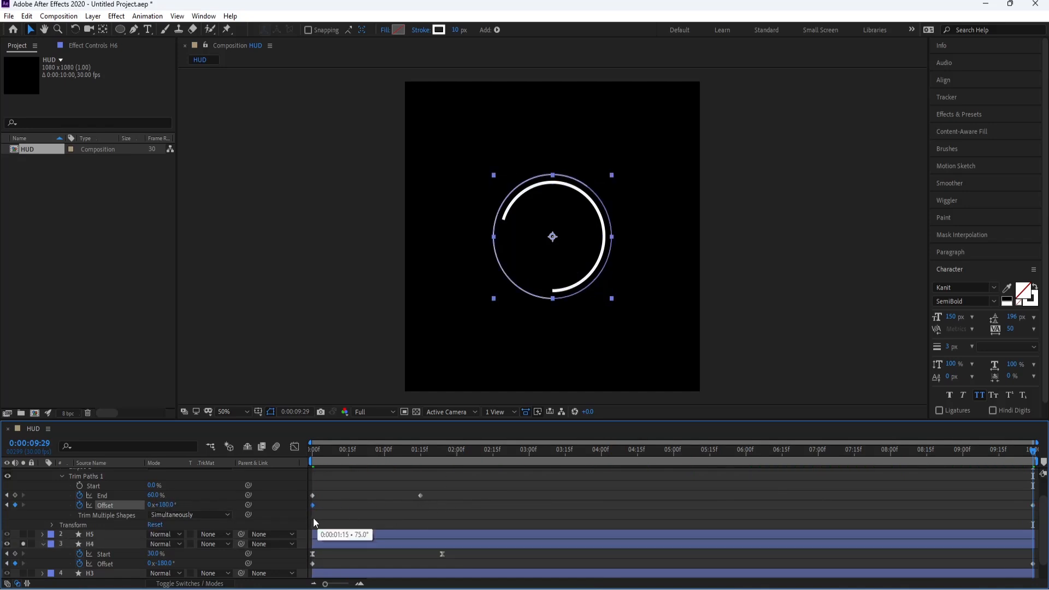
Step: Move H6's last End keyframe to 0:00:01:23, apply Easy Ease to both End keyframes and preview from the start
drag(419, 495, 305, 499)
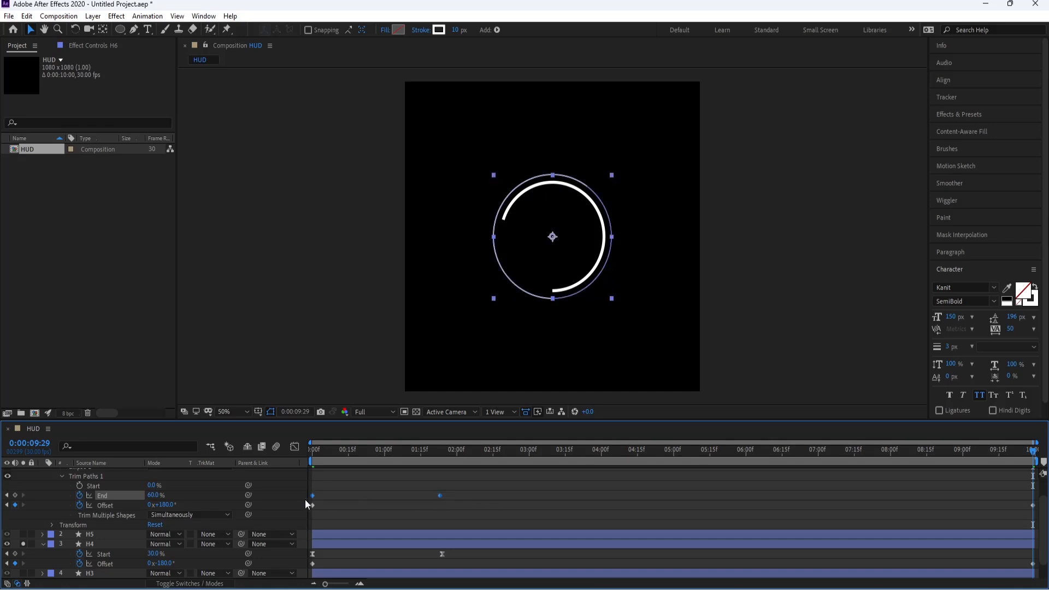
key(F9)
drag(318, 451, 273, 456)
click(368, 509)
key(space)
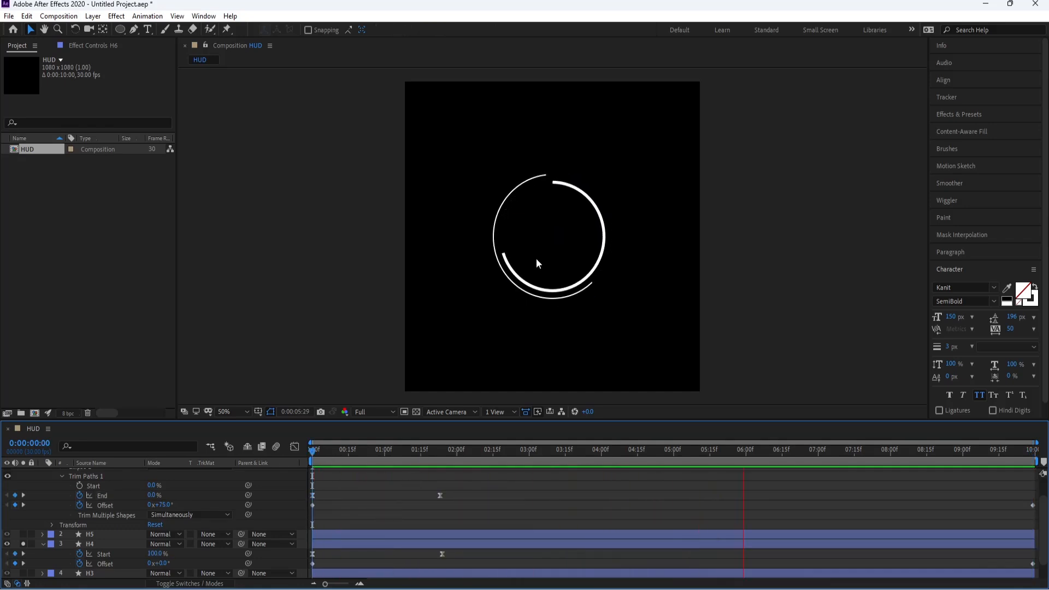
Step: Set H6's trim End keyframe at 0:00:01:23 to 30% and preview the arcs
click(438, 456)
click(440, 494)
drag(153, 496, 148, 499)
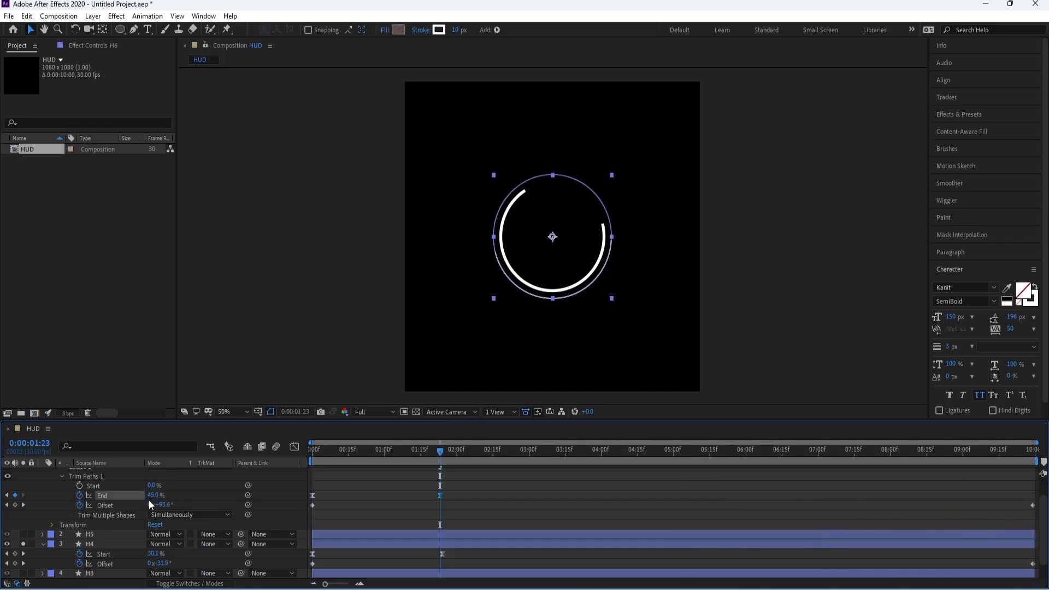
text(30)
key(Return)
click(487, 508)
key(space)
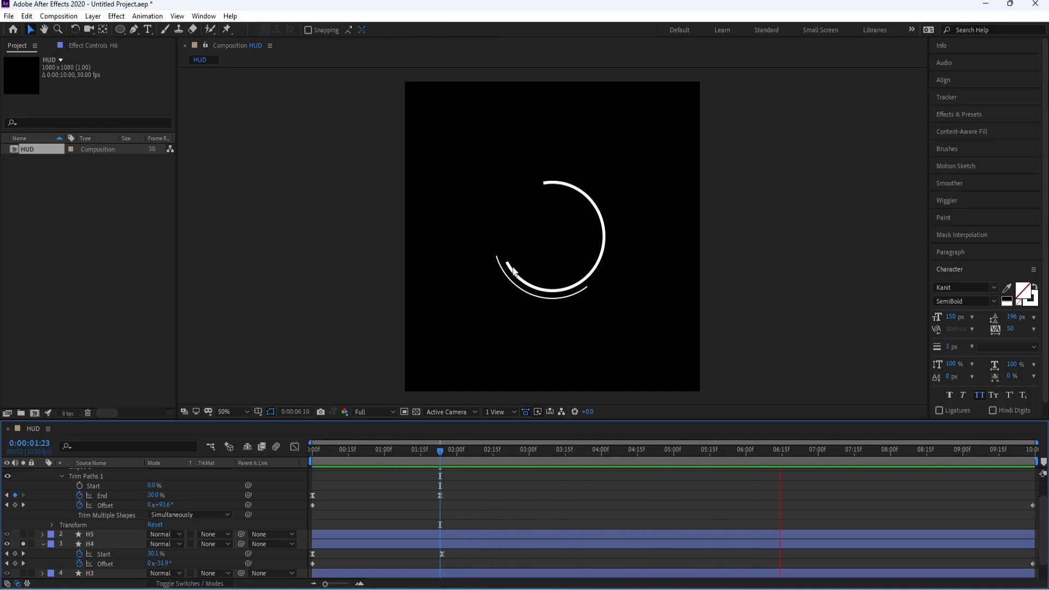
Step: Collapse and unsolo H6 and H4, and preview the complete HUD from the start
drag(527, 456, 245, 463)
scroll(42, 494, up, 2)
click(42, 474)
click(43, 493)
click(23, 473)
click(24, 492)
click(342, 522)
click(353, 548)
key(space)
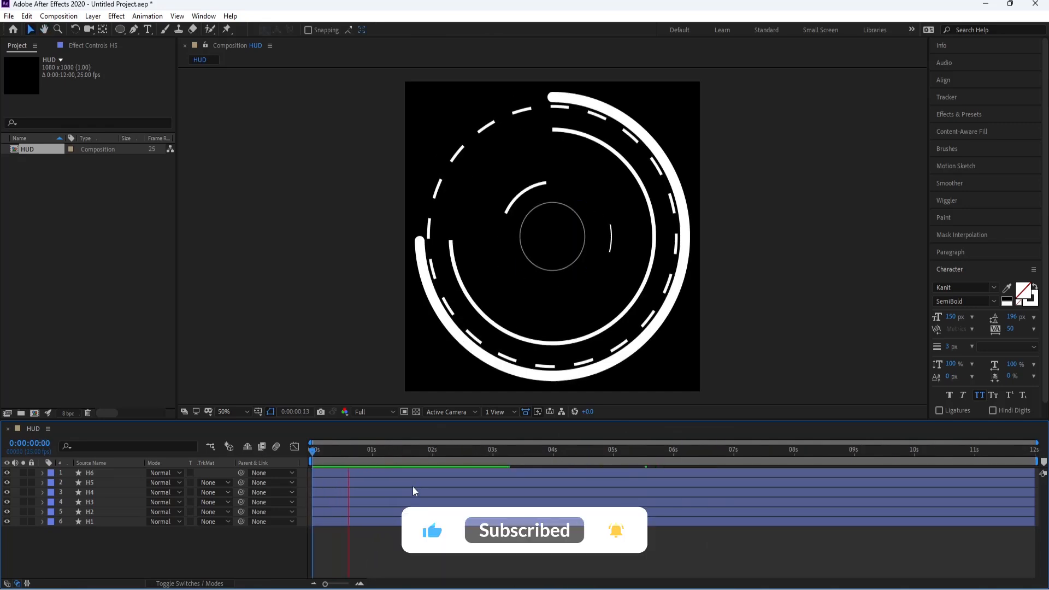
Step: Stagger the start times of layers H2 to H6, with H6 starting last at about 0:00:01:16, and preview the sequence
key(space)
click(91, 512)
drag(356, 511, 397, 502)
drag(393, 492, 447, 489)
drag(384, 483, 550, 469)
key(space)
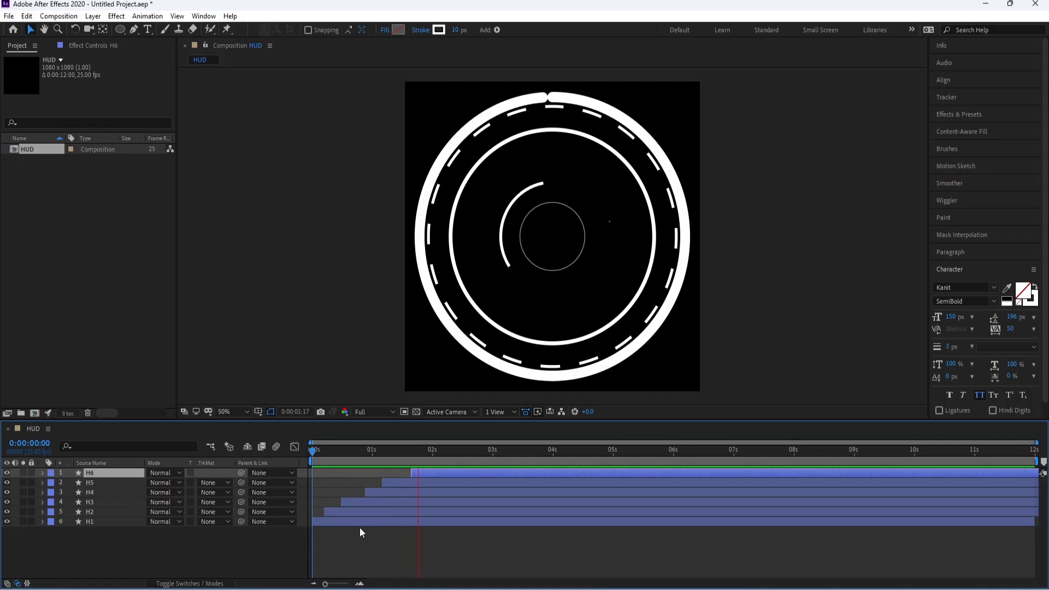
key(space)
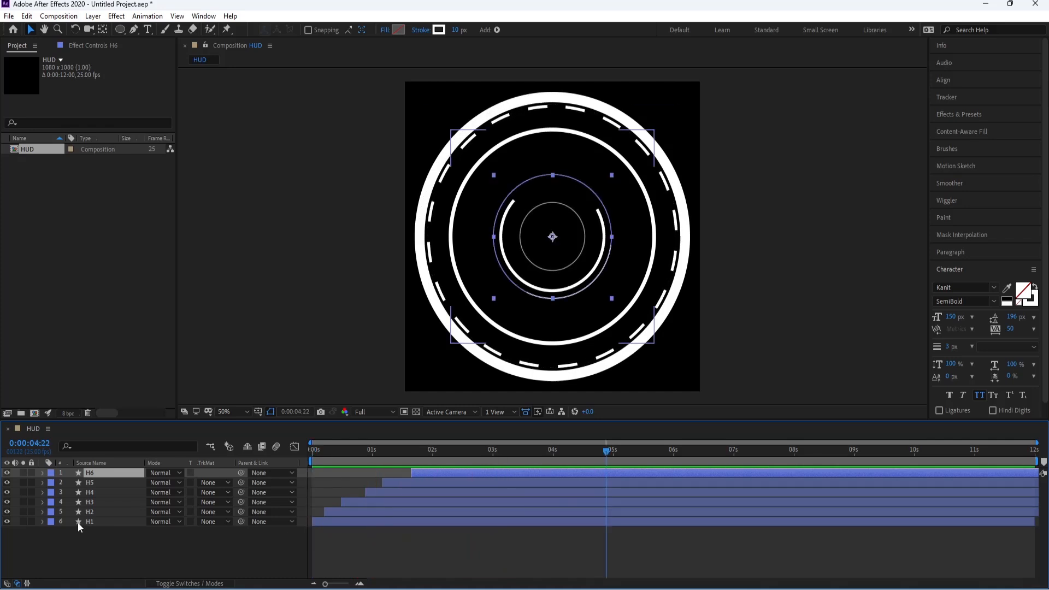
Step: Create a 1080 x 1080 px composition named Glow containing the HUD composition, and apply 4-Color Gradient to the HUD layer
click(76, 542)
right_click(96, 542)
click(68, 500)
click(33, 415)
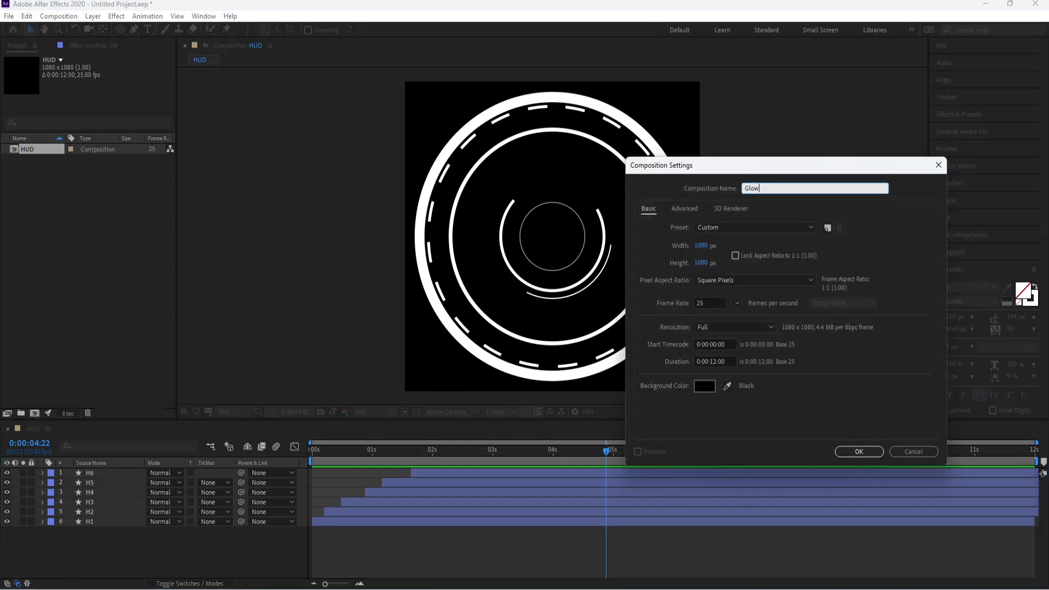
key(Return)
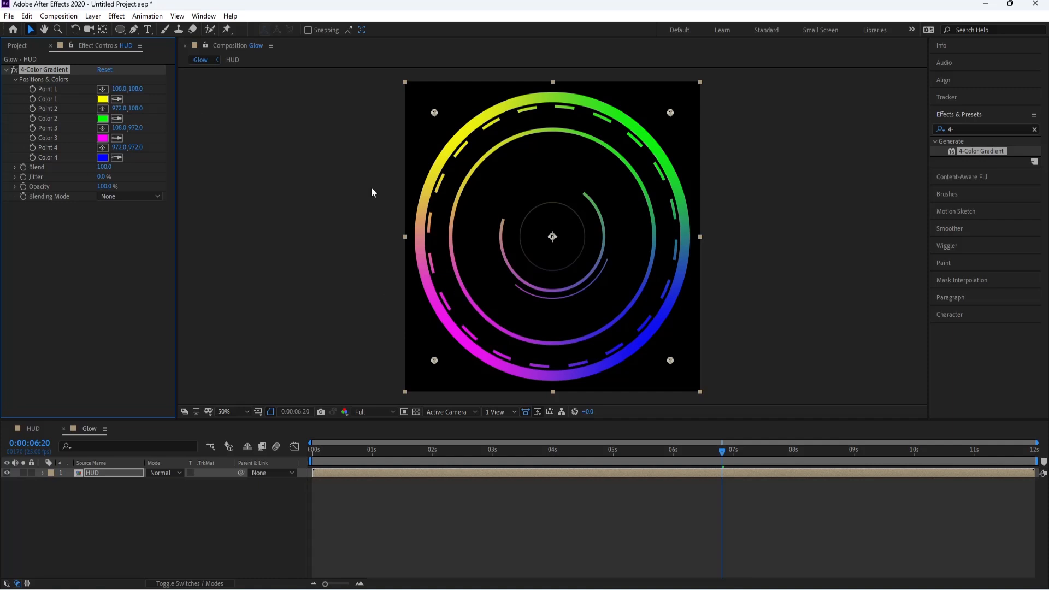
Step: Set the 4-Color Gradient's Color 1 to 0087D4 and Color 2 to 1A45FF
click(104, 101)
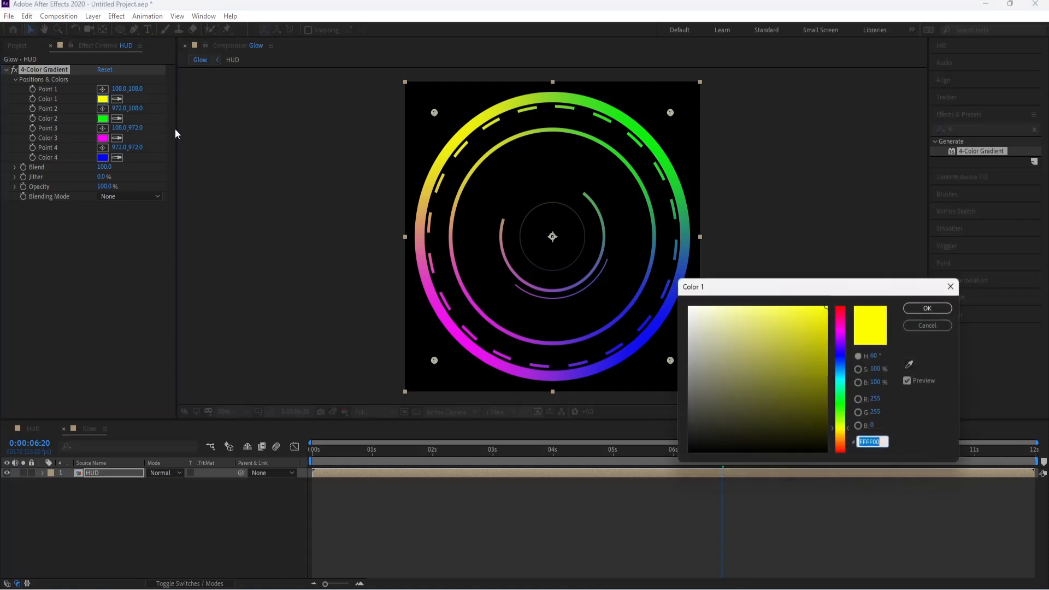
text(0087D4)
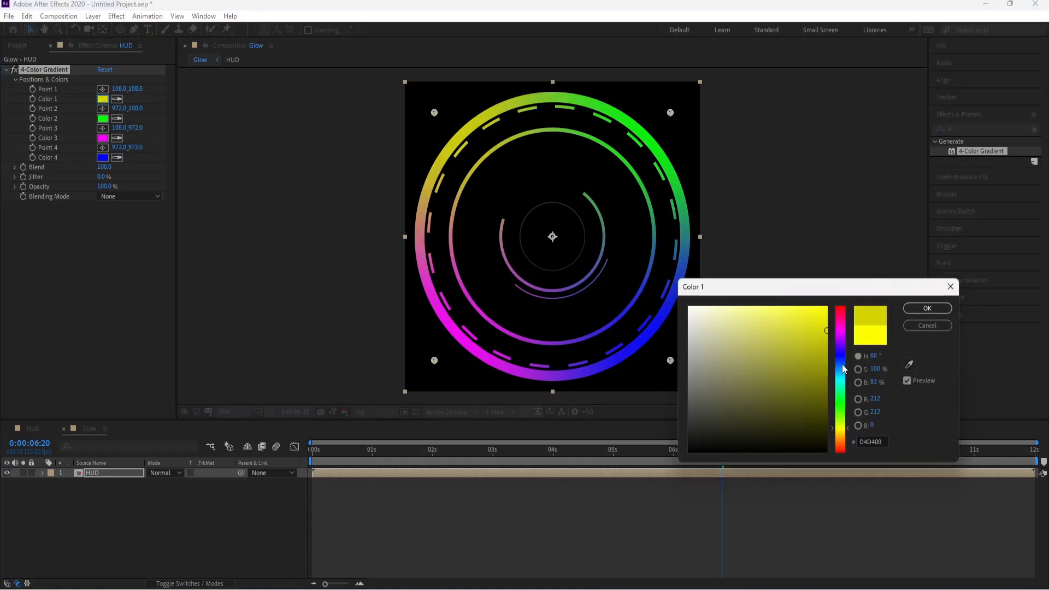
key(Tab)
click(927, 308)
click(102, 118)
click(840, 359)
click(820, 394)
drag(830, 424, 814, 309)
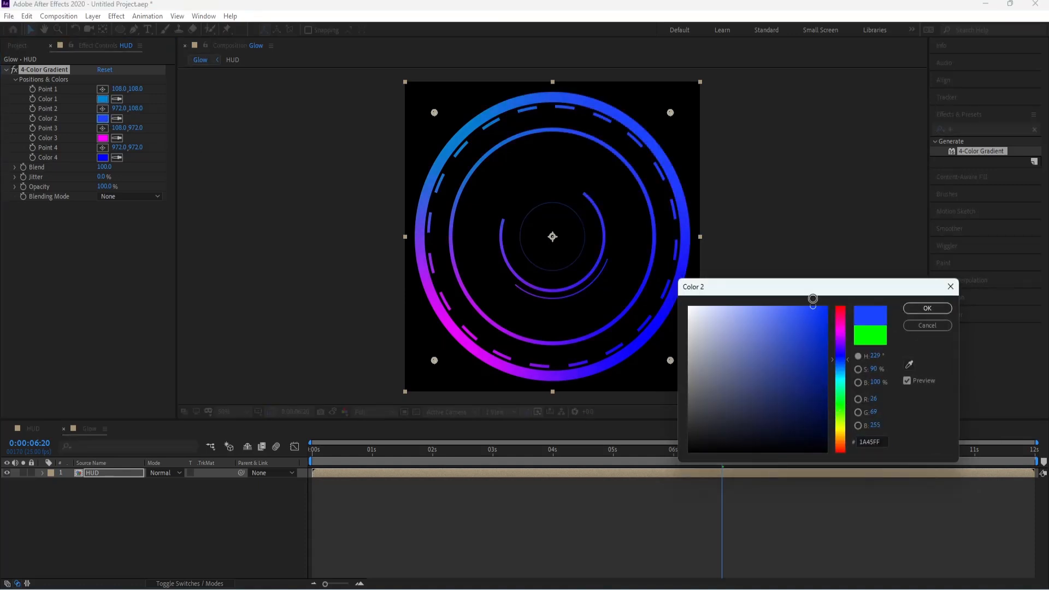
click(927, 309)
Step: Set the gradient's Color 4 to cyan 00D8FF and Color 3 to blue 0006FF
click(102, 158)
drag(836, 355, 836, 379)
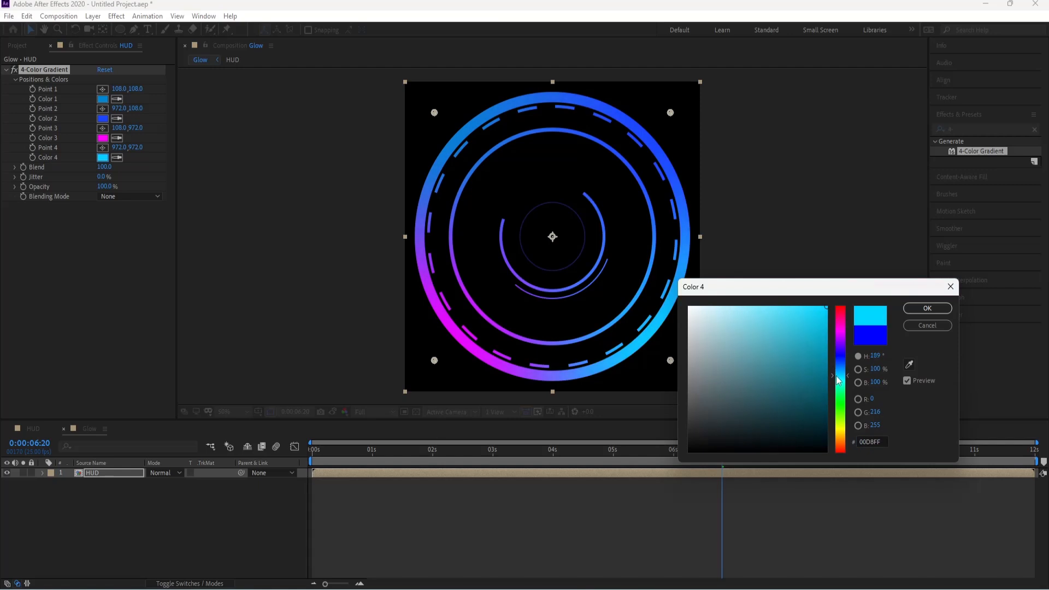
click(927, 308)
click(103, 137)
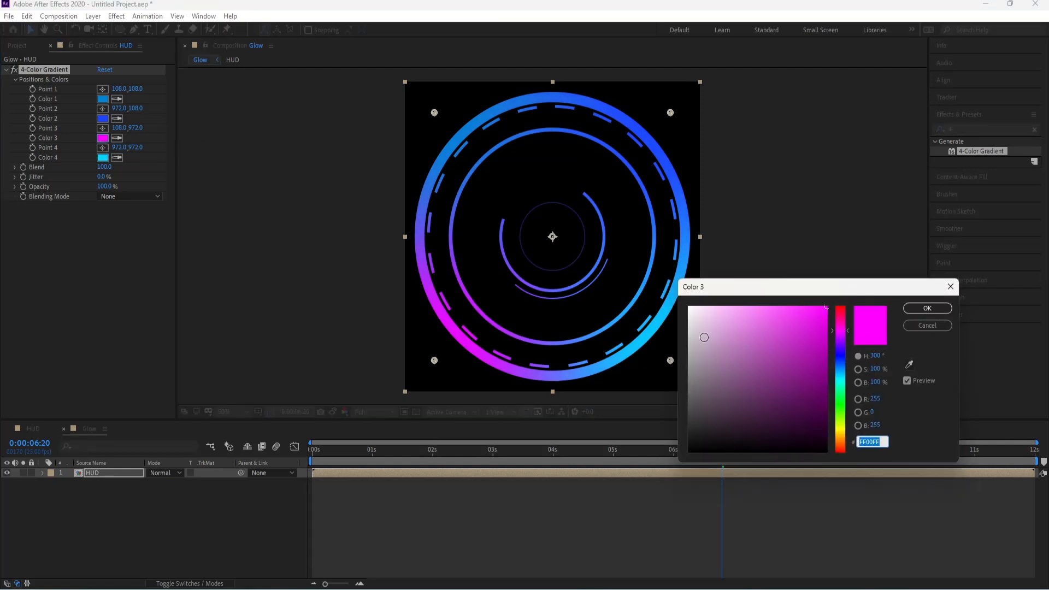
drag(841, 330, 844, 357)
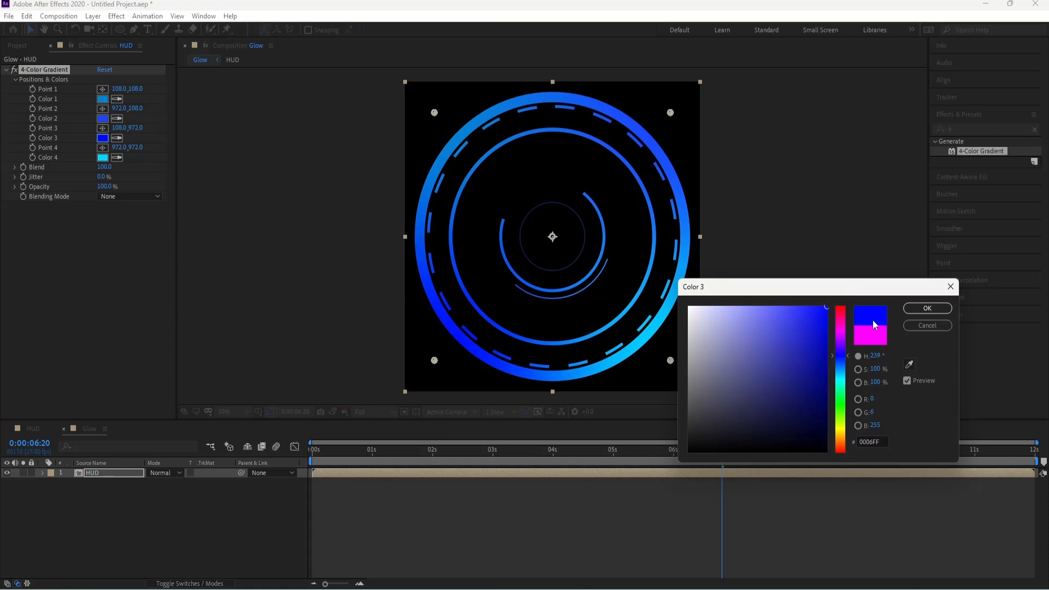
click(927, 309)
Step: Lighten the gradient's Color 2 to 5C7BFF
click(102, 119)
click(781, 303)
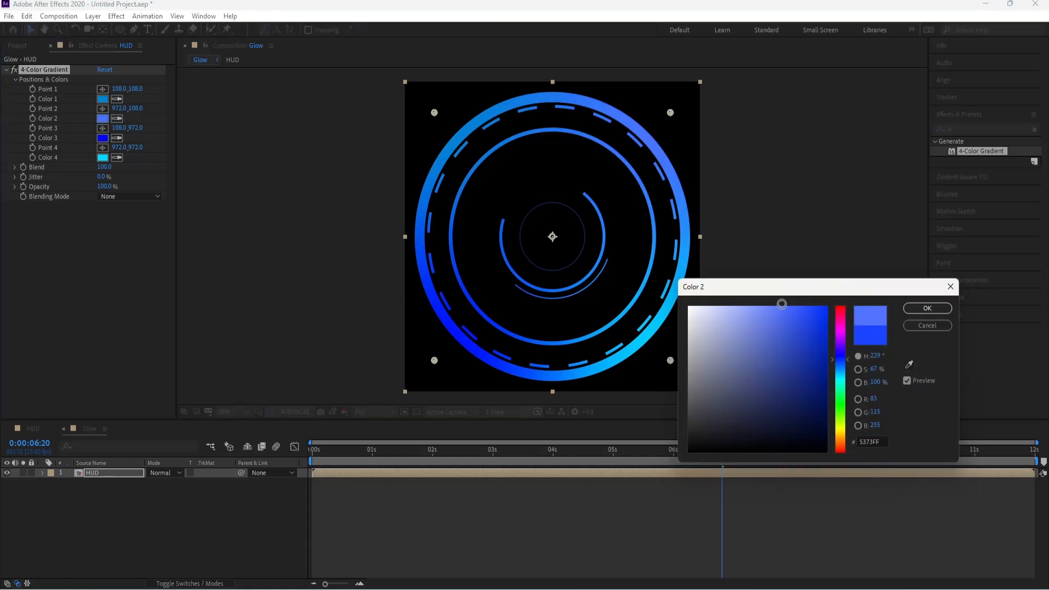
click(925, 309)
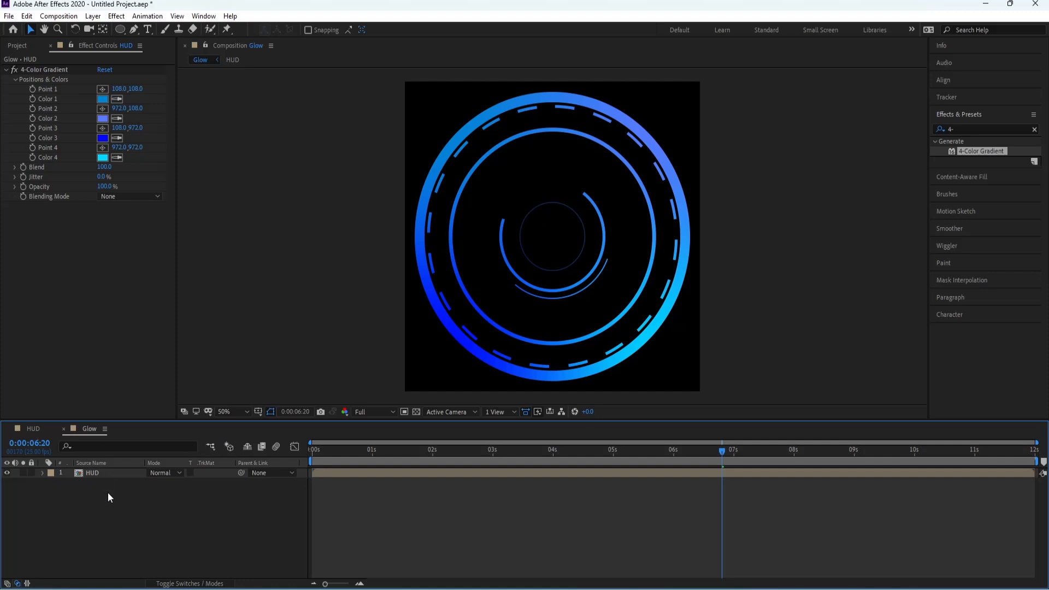
Step: Add an adjustment layer above HUD and apply the Stylize Glow effect to it
right_click(108, 492)
mouse_move(145, 365)
click(292, 456)
drag(996, 128, 875, 132)
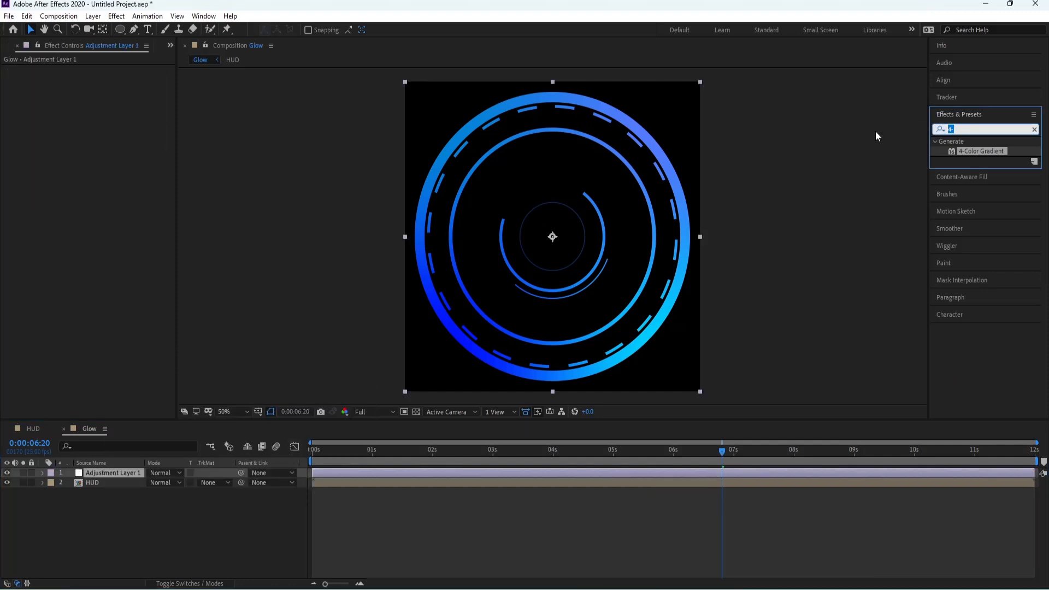
text(glow)
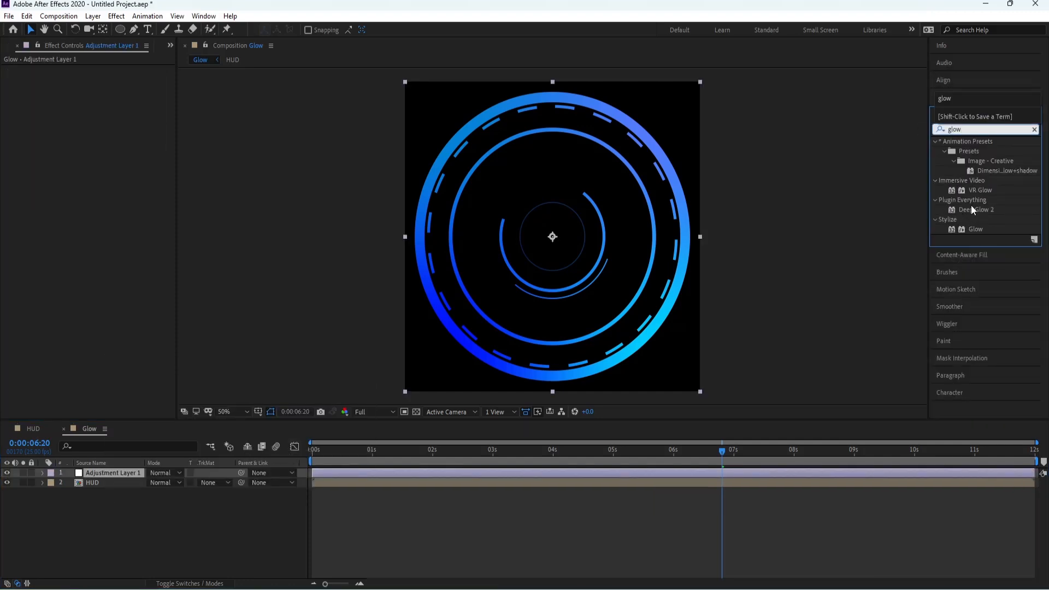
click(974, 229)
drag(676, 339, 105, 472)
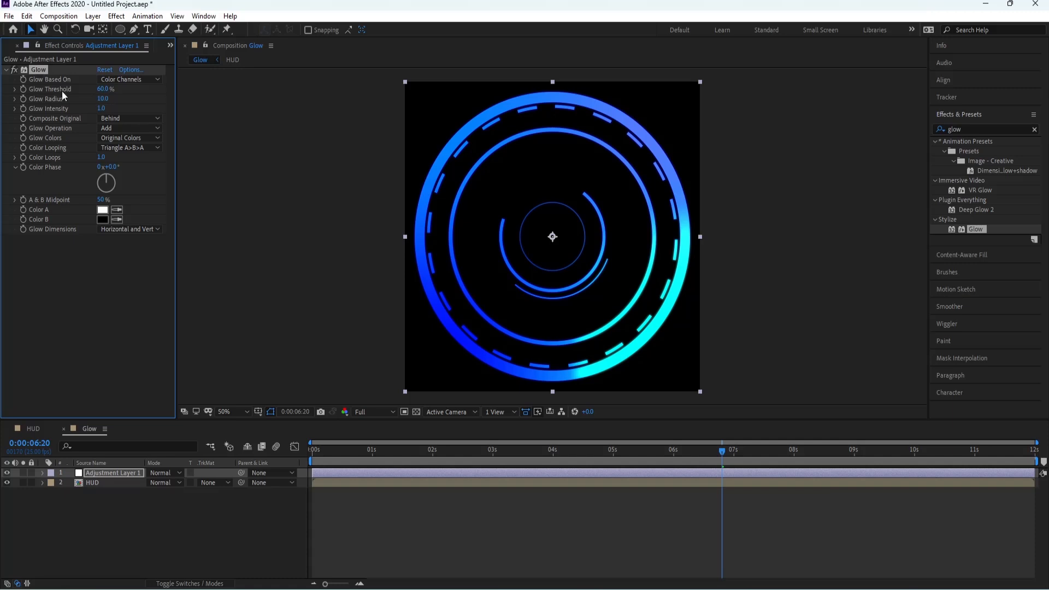
Step: Duplicate the Glow effect with a 90.2% threshold and a radius of 383, collapse both glows and select the HUD layer
key(ctrl+d)
drag(103, 258, 229, 274)
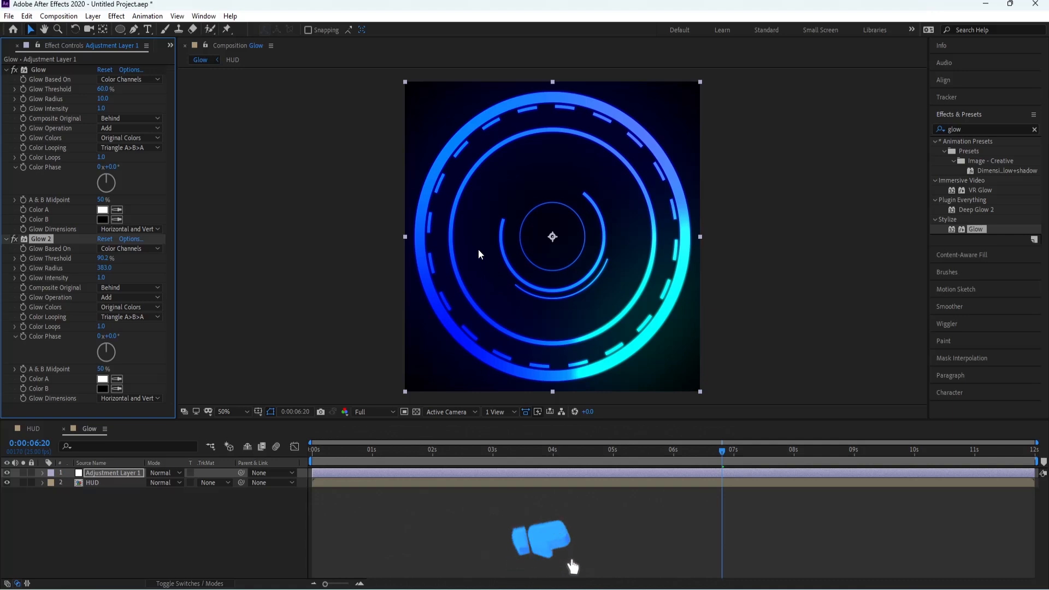
click(6, 70)
click(6, 80)
click(94, 483)
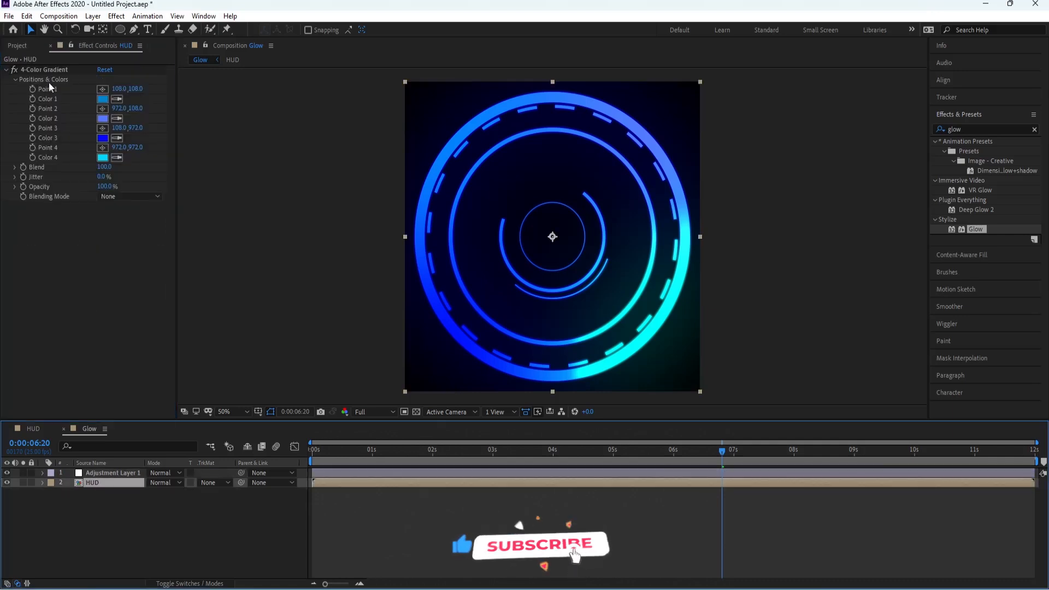
Step: Set the 4-Color Gradient's Color 1 to purple and Color 2 to a deeper blue
click(107, 108)
click(103, 99)
click(841, 337)
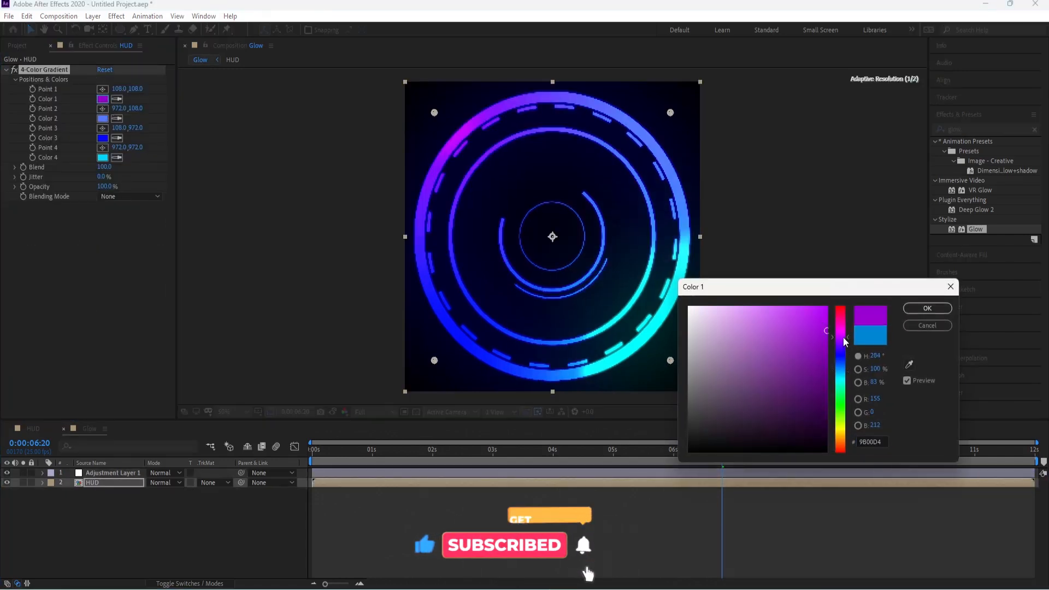
click(927, 308)
click(102, 119)
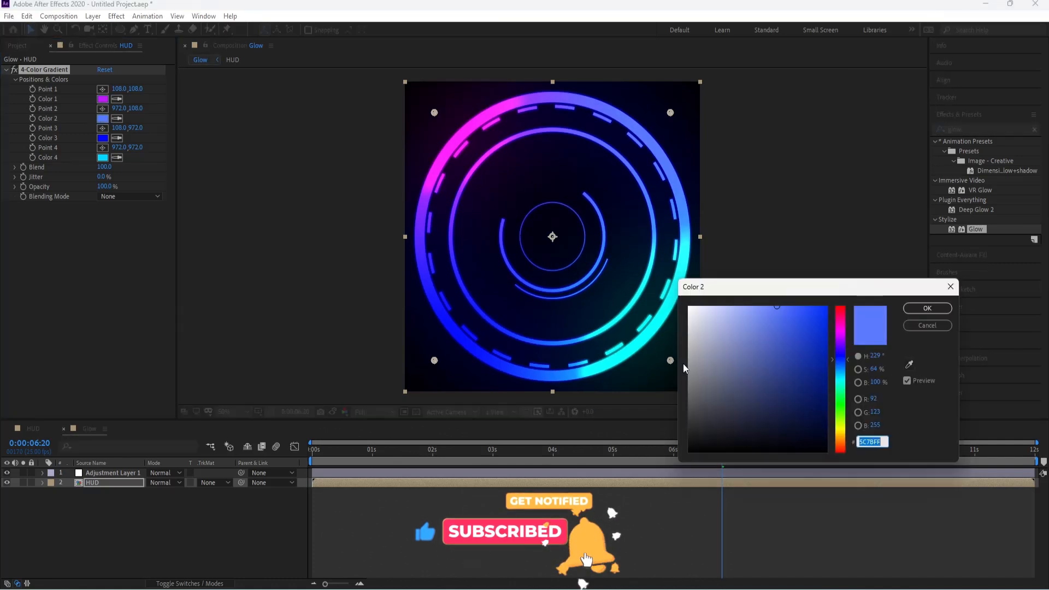
click(841, 375)
mouse_move(839, 374)
mouse_down()
mouse_move(842, 388)
mouse_move(848, 362)
mouse_up()
mouse_move(819, 318)
mouse_down()
mouse_move(797, 317)
mouse_move(803, 300)
mouse_move(812, 305)
mouse_up()
click(918, 308)
Step: Spread the four gradient points outward beyond the composition's corners so the colors blend across the HUD
scroll(538, 201, down, 2)
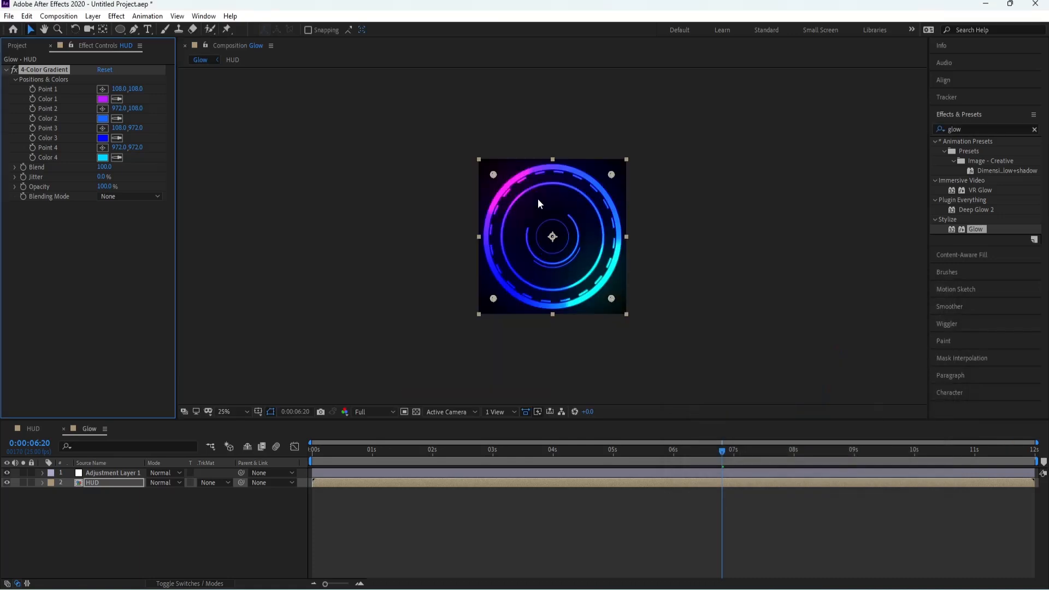
drag(494, 176, 469, 179)
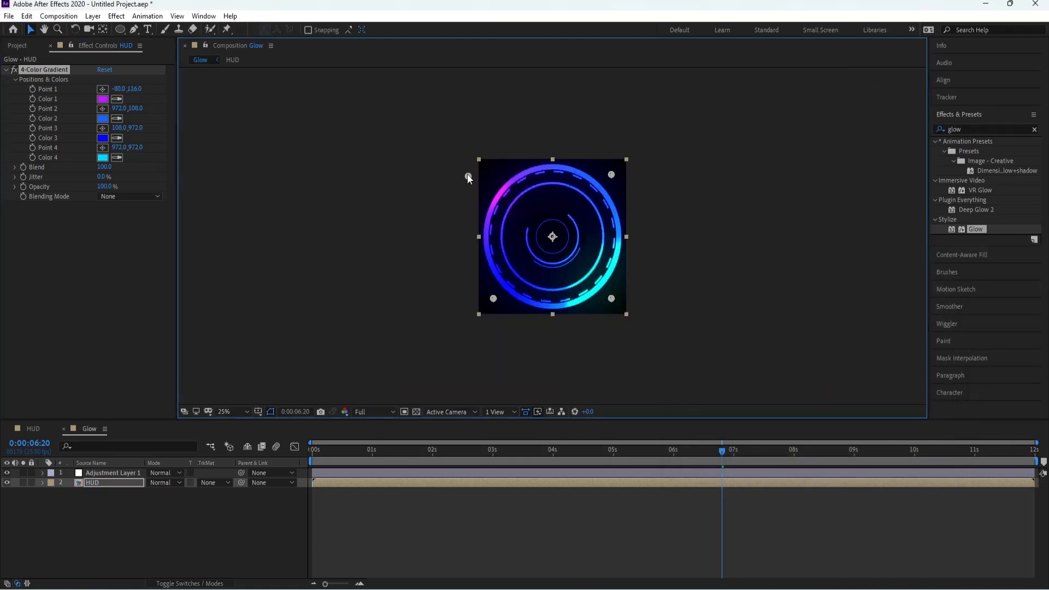
drag(611, 174, 693, 136)
drag(612, 301, 677, 342)
drag(493, 298, 391, 362)
drag(677, 342, 753, 375)
click(470, 159)
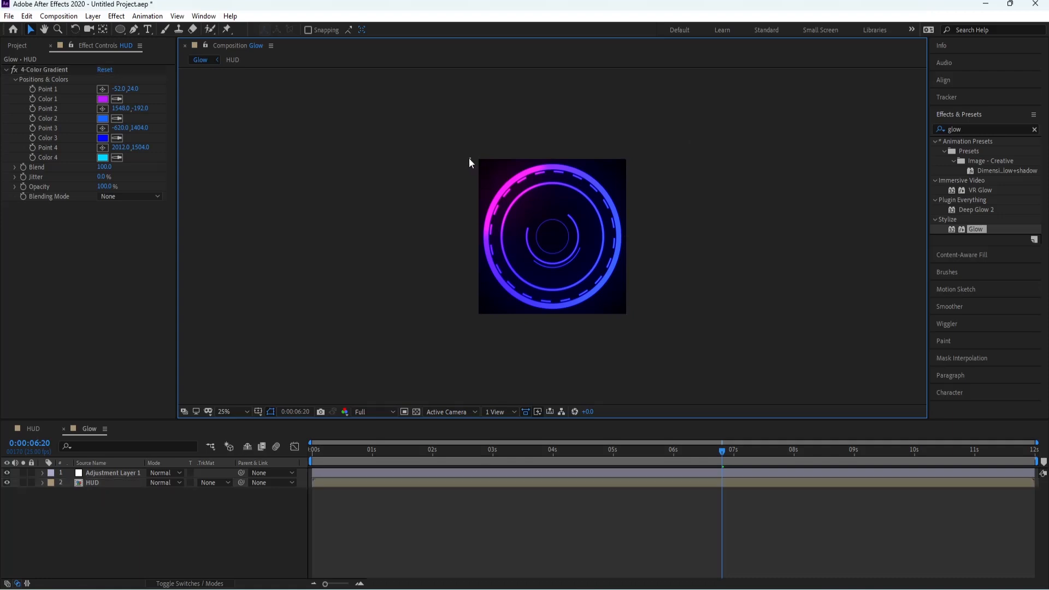
click(112, 483)
click(36, 70)
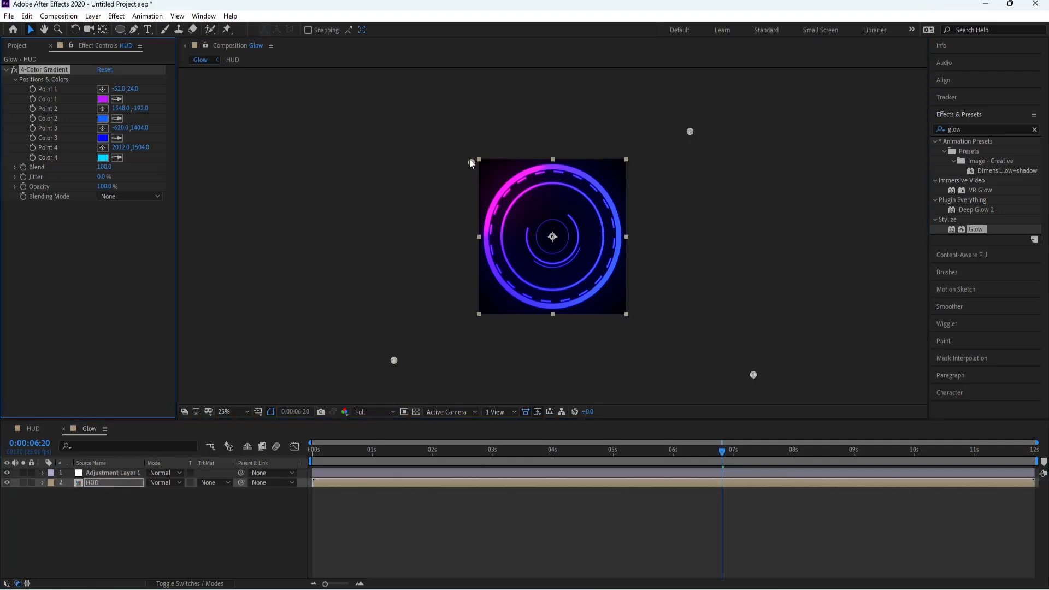
drag(472, 163, 385, 109)
drag(689, 132, 700, 131)
Step: Set the gradient's Color 3 to light blue and Color 2 to crimson red
click(102, 138)
drag(840, 367, 843, 302)
click(927, 308)
click(102, 118)
click(927, 308)
click(102, 118)
click(927, 308)
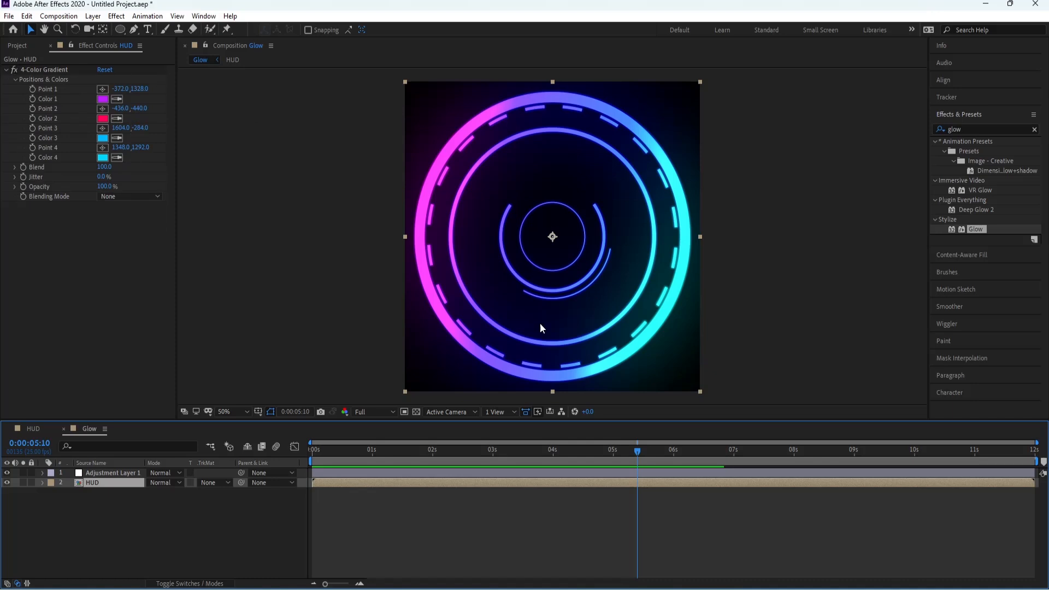
Step: Turn off the 4-Color Gradient on the HUD layer and open the HUD composition
click(14, 71)
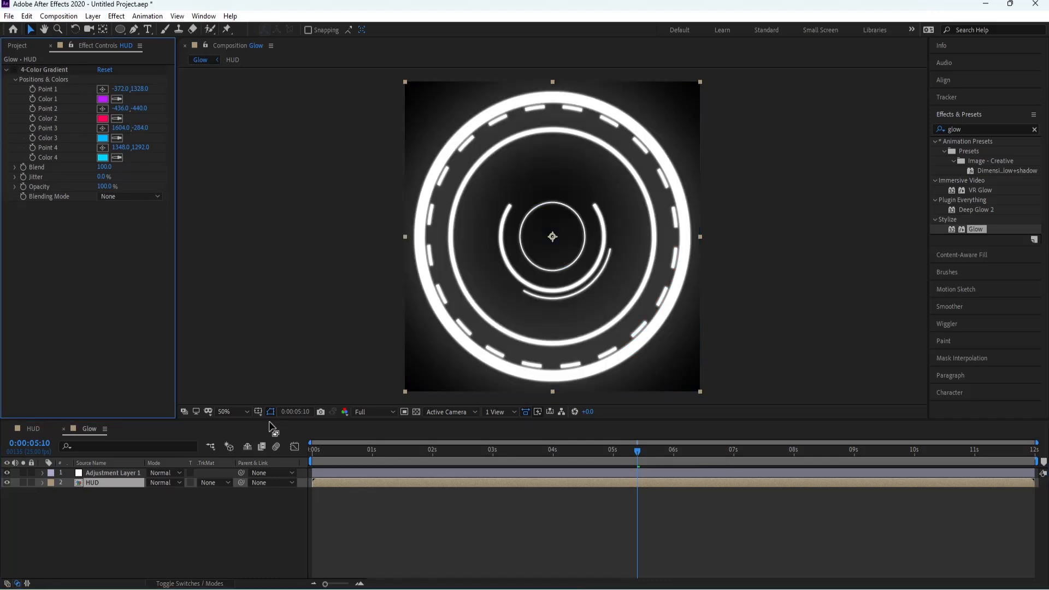
click(35, 428)
Step: Try a pure red stroke on the dashed H2 ring and on the H1 ring
click(100, 513)
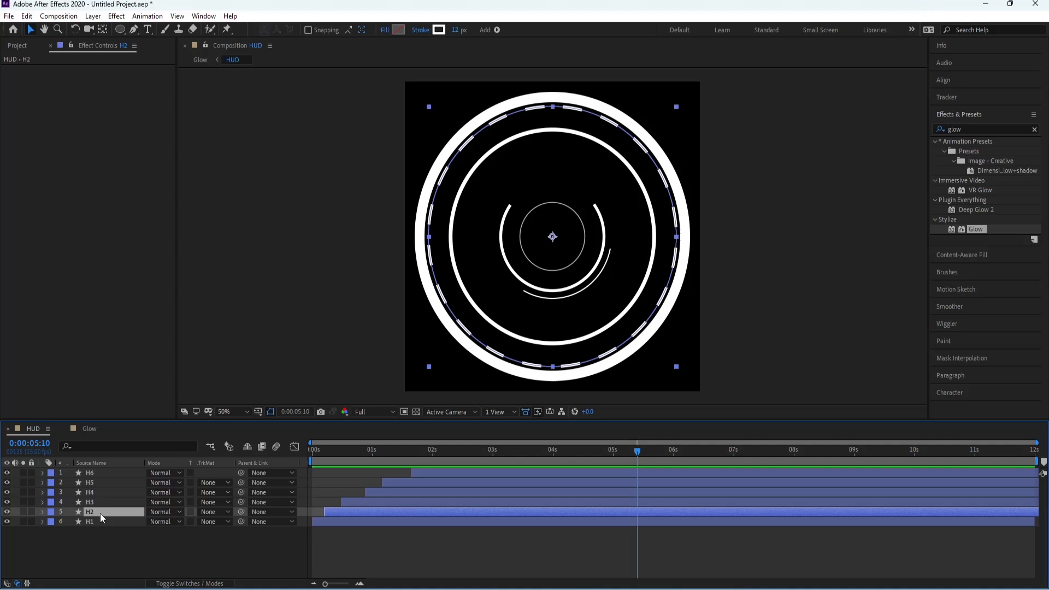
click(439, 29)
click(826, 308)
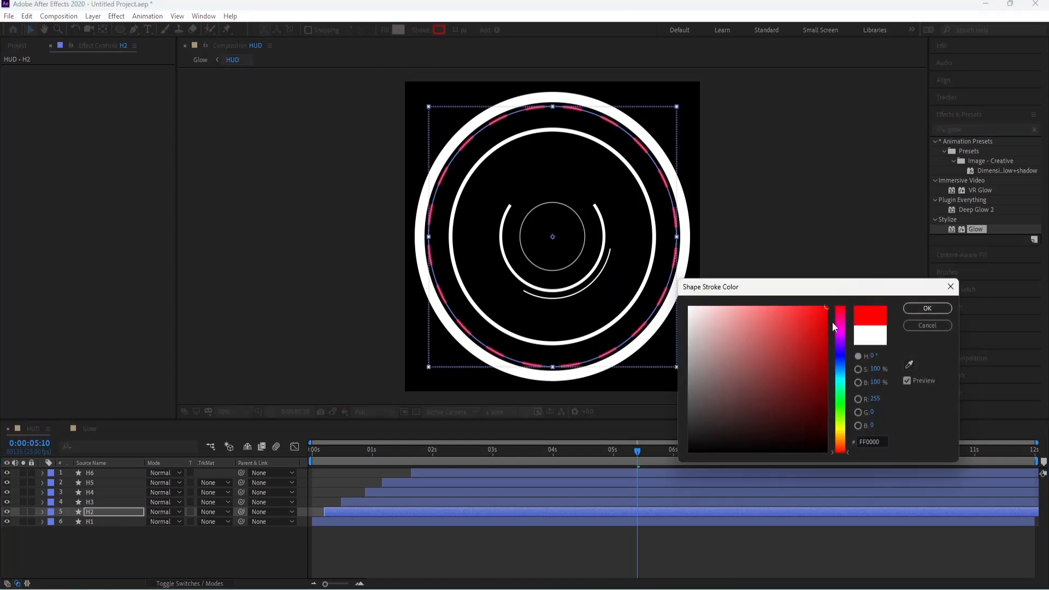
click(939, 307)
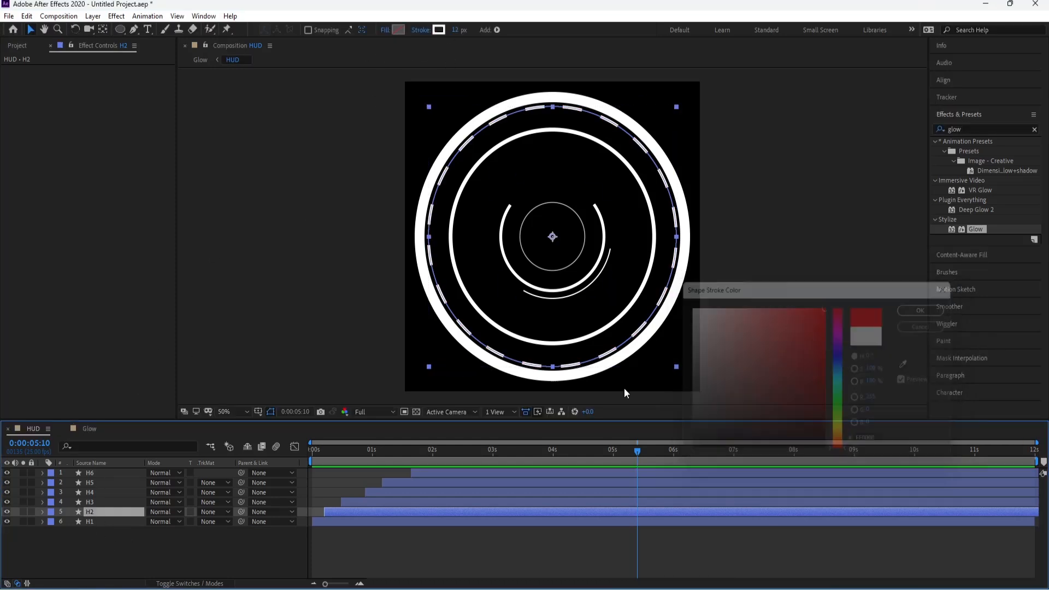
click(97, 522)
click(439, 29)
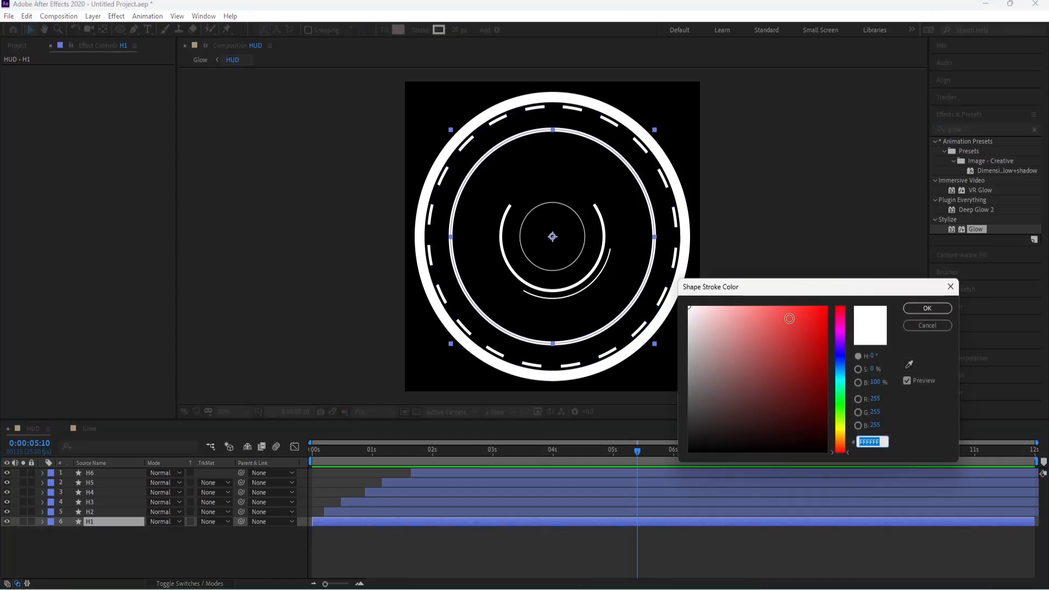
click(826, 308)
click(951, 287)
click(93, 509)
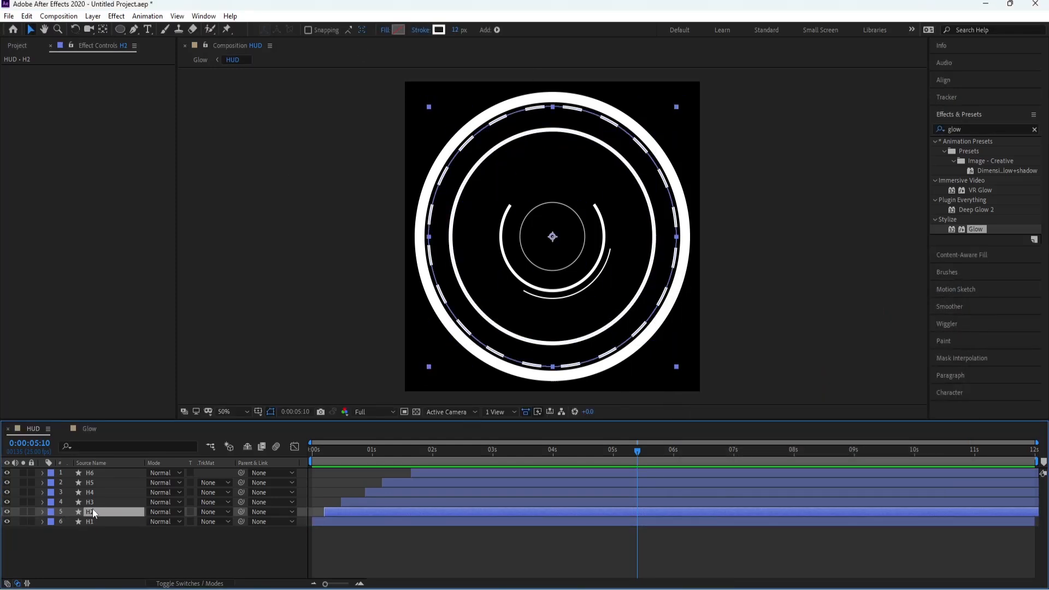
Step: Set the stroke color of the thick outer H3 ring to sky blue, about 00CCFF
click(93, 503)
click(439, 29)
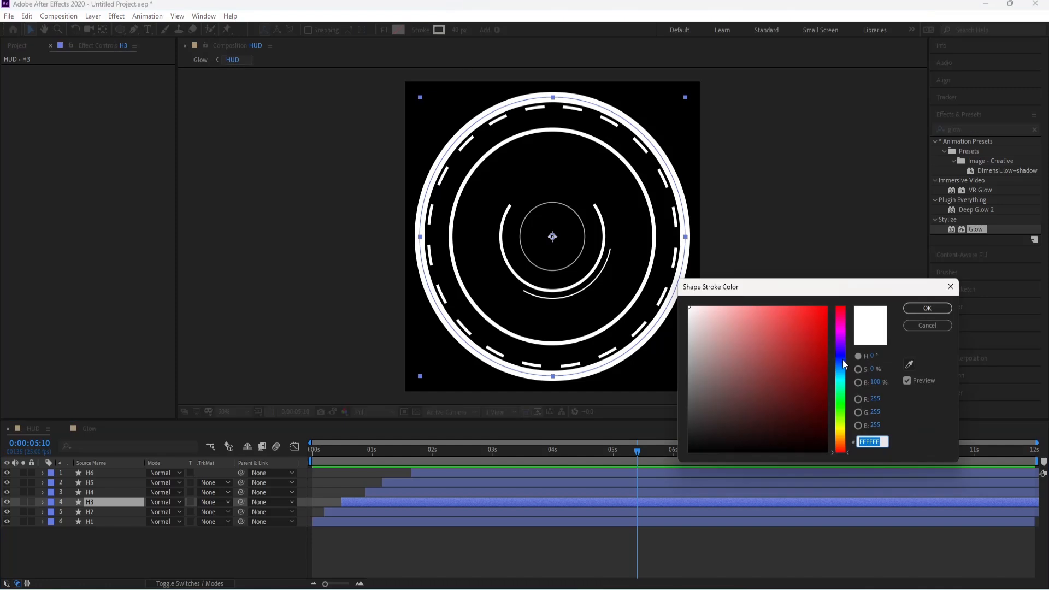
click(843, 373)
drag(842, 375, 842, 379)
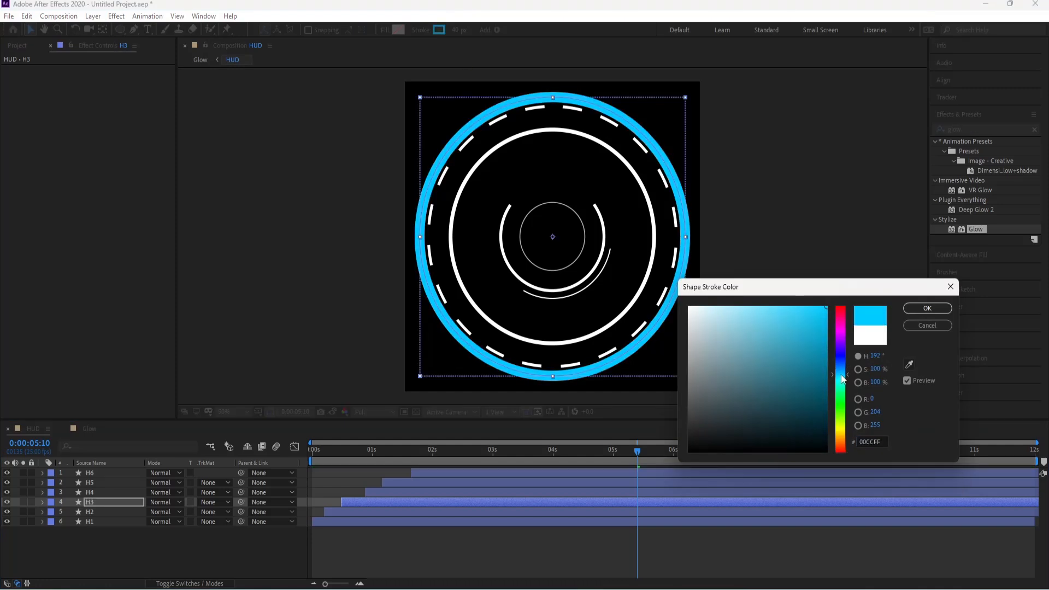
click(923, 309)
Step: Set the stroke color of the H1 ring to a fully saturated bright cyan
click(106, 492)
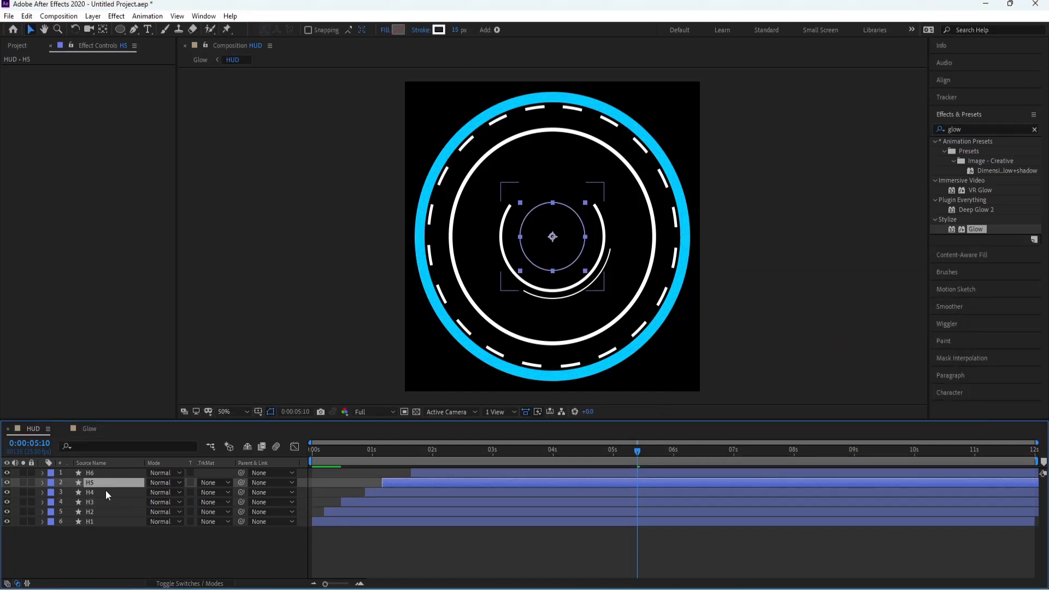
click(116, 520)
click(438, 29)
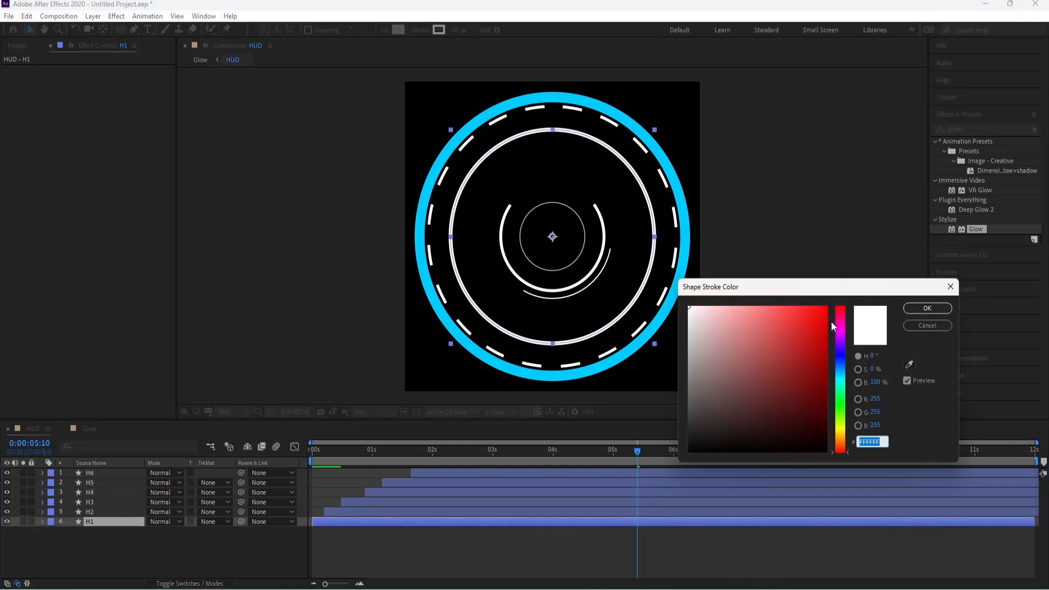
click(843, 374)
mouse_move(842, 373)
mouse_down()
mouse_move(844, 387)
mouse_move(845, 378)
mouse_up()
drag(823, 309, 888, 303)
click(918, 309)
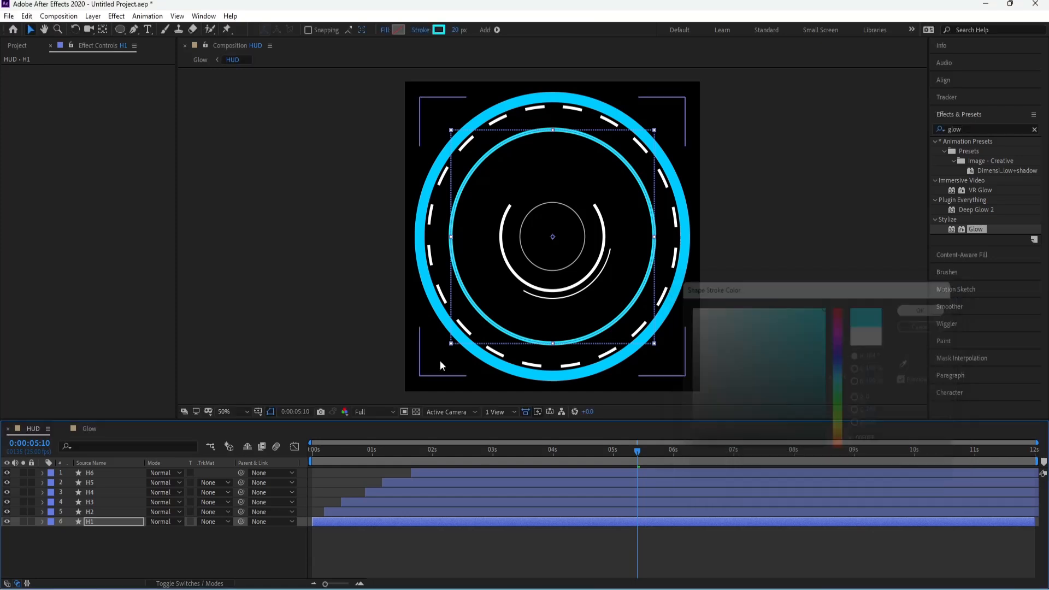
Step: Check the glow in the Glow composition, return to HUD and set the H4 arc's stroke to deep blue
click(89, 428)
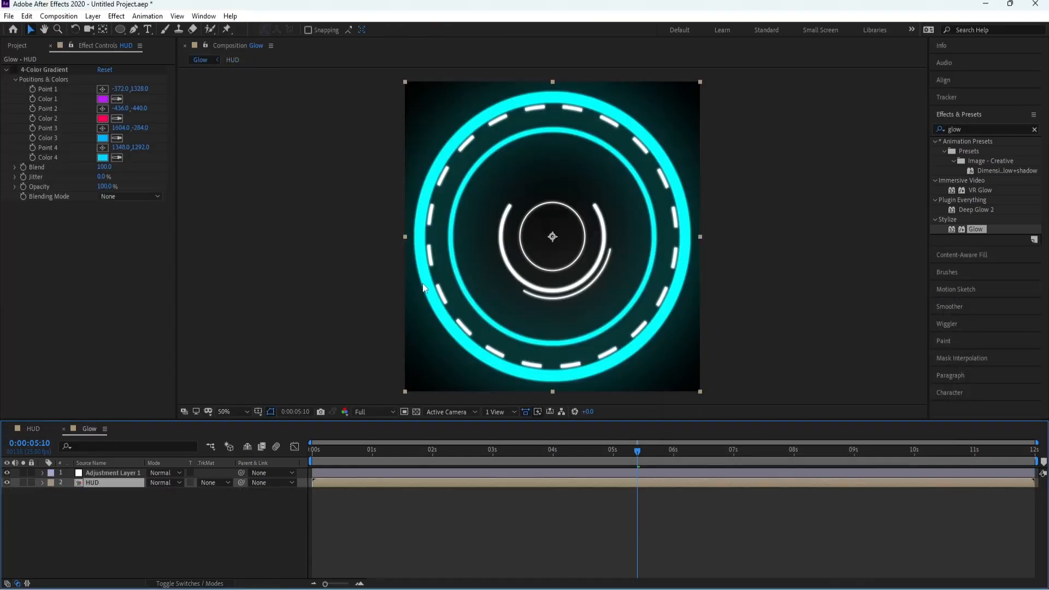
click(34, 429)
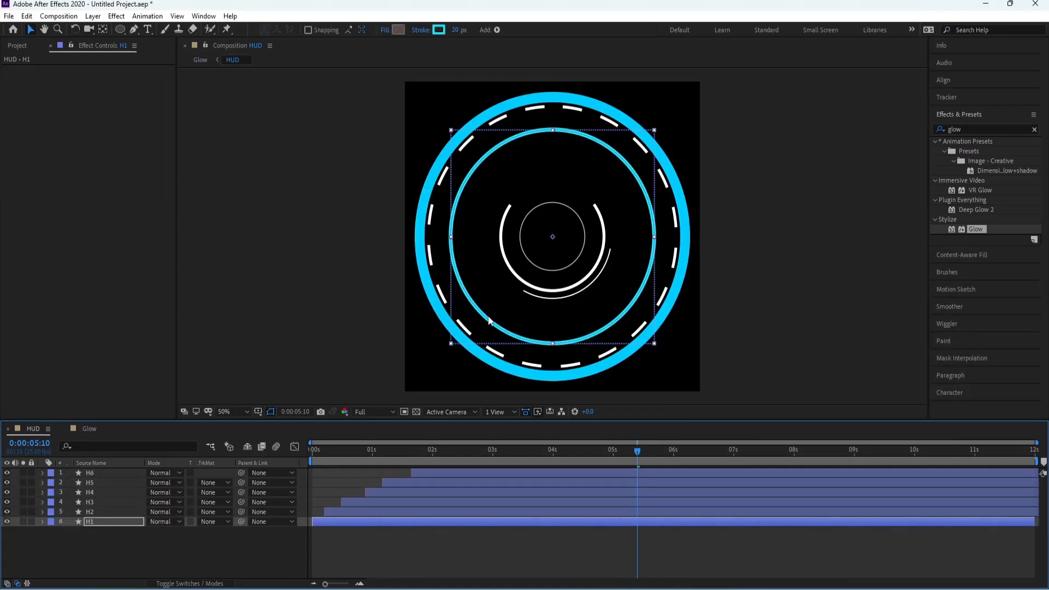
click(96, 489)
click(444, 31)
drag(841, 368, 842, 377)
drag(815, 324, 842, 271)
mouse_move(839, 355)
mouse_down()
mouse_move(841, 370)
mouse_move(845, 360)
mouse_up()
click(913, 309)
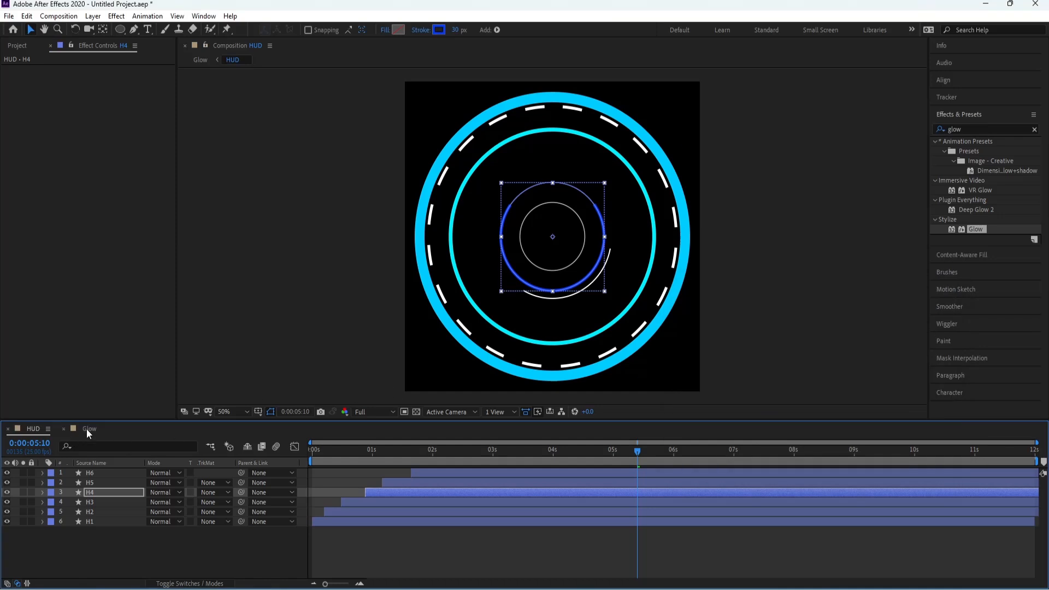
Step: Apply the Generate Fill effect to the HUD layer in the Glow composition, color it azure blue and preview it
click(88, 431)
double_click(955, 129)
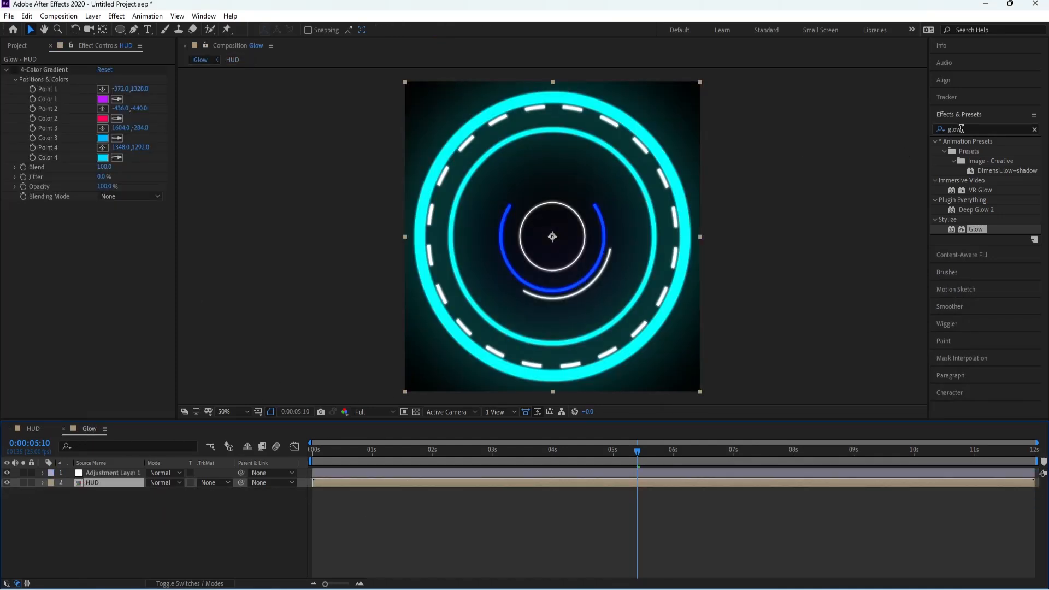
text(fill)
drag(972, 210, 106, 482)
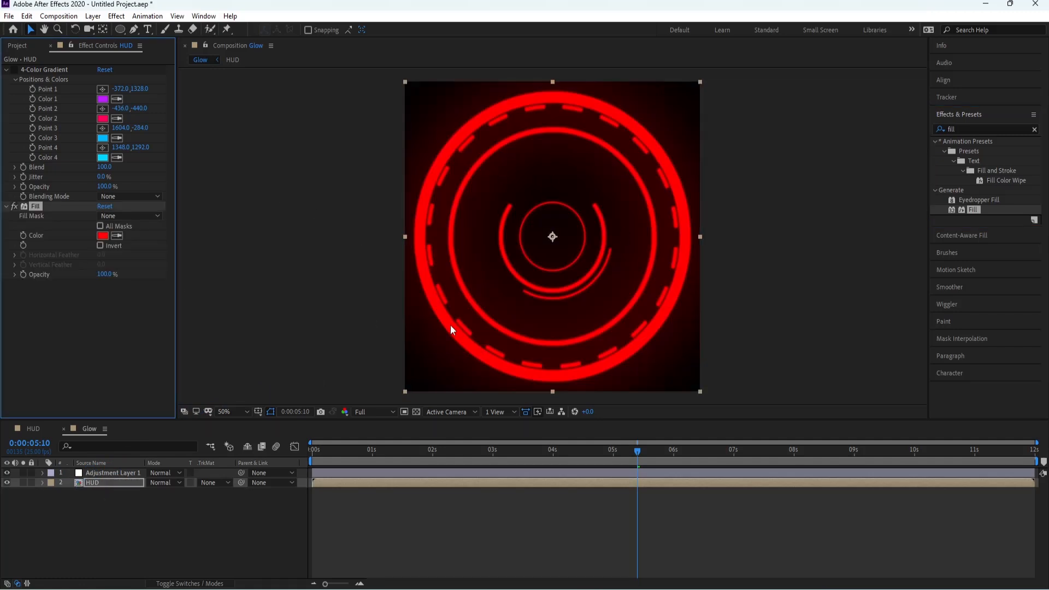
click(101, 237)
drag(840, 349, 841, 371)
click(927, 308)
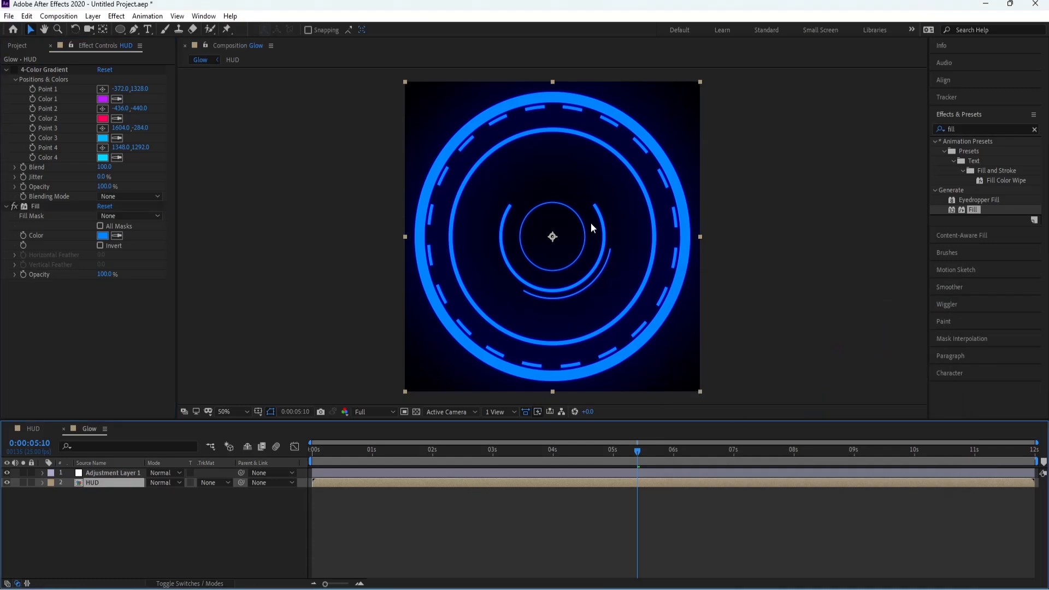
key(space)
key(space)
Step: Compare the HUD layer's look with the 4-Color Gradient switched on and off
click(30, 429)
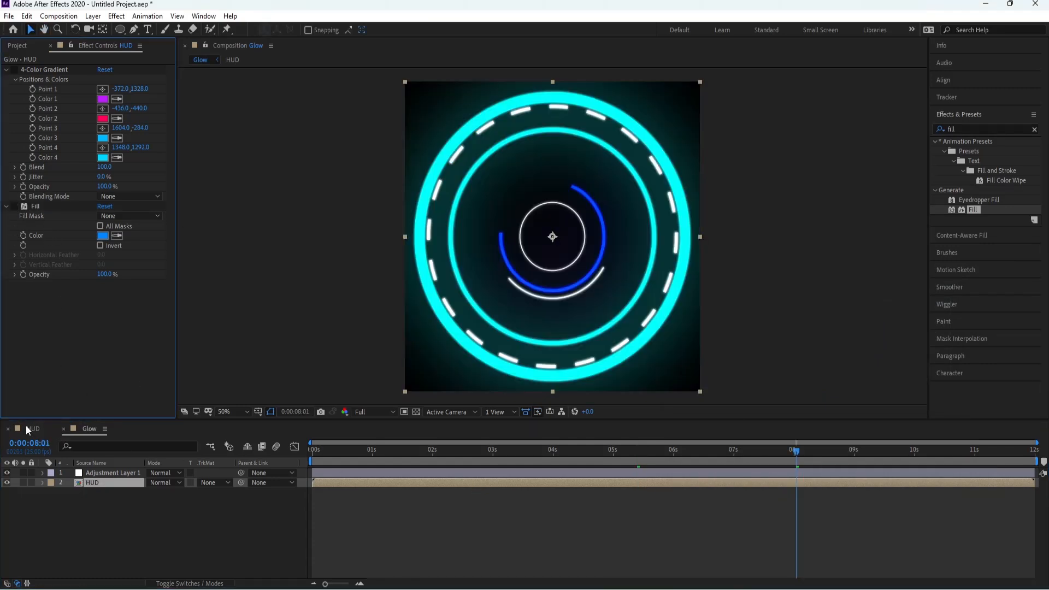
click(88, 429)
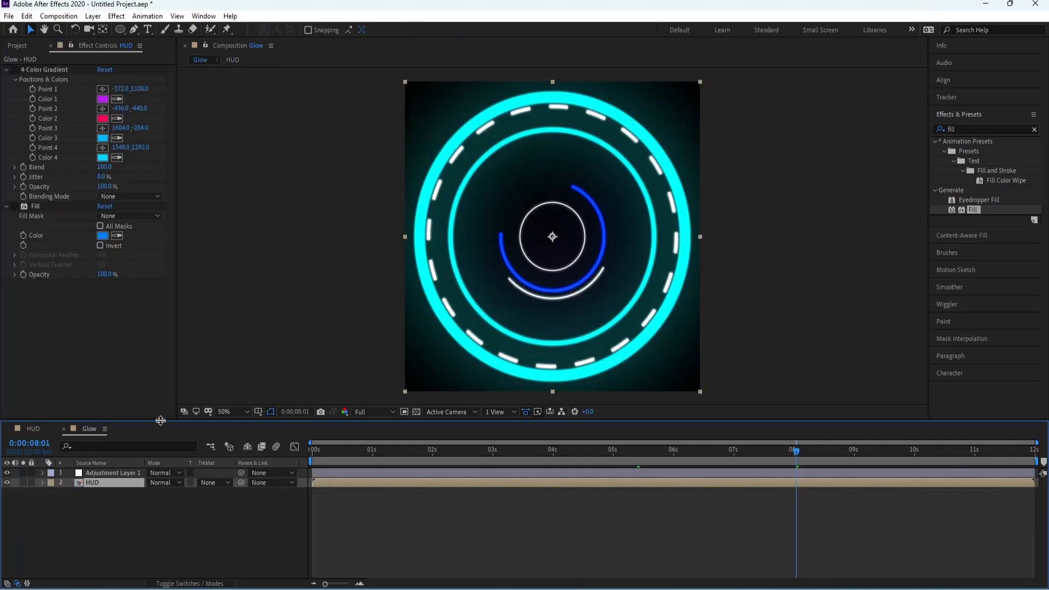
click(15, 71)
click(14, 70)
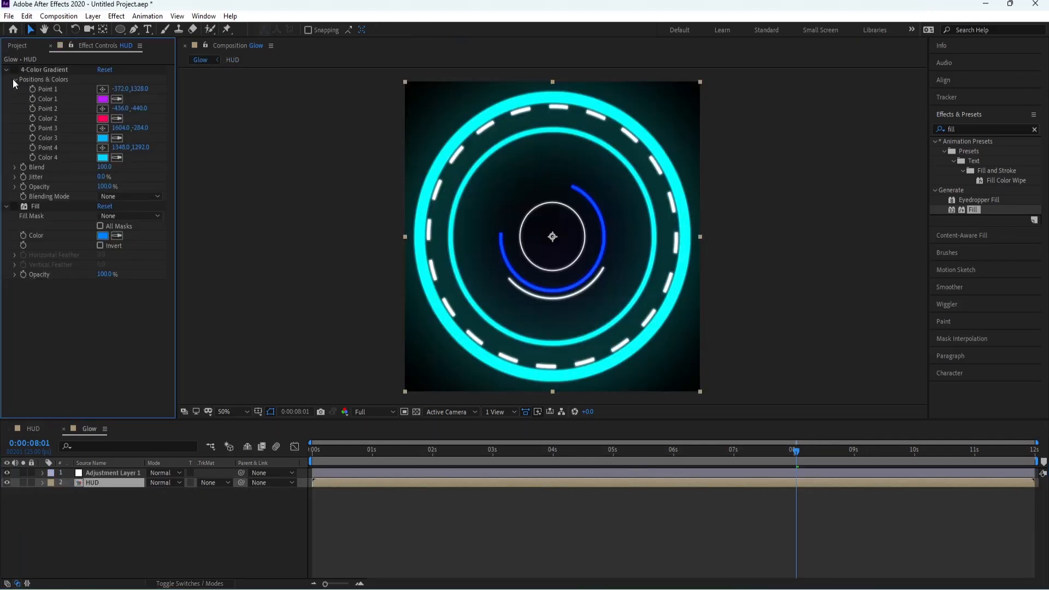
Step: Turn the Fill effect back on, shift its color to a deeper blue and preview the animation from the start
click(14, 207)
click(103, 235)
drag(841, 368, 841, 361)
click(925, 309)
click(782, 504)
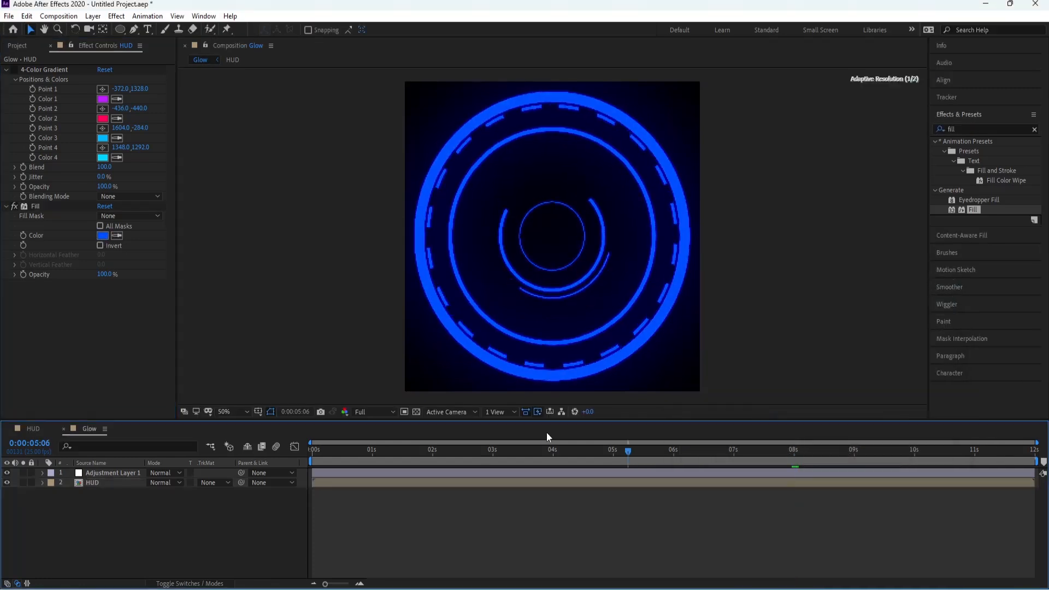
key(Home)
key(space)
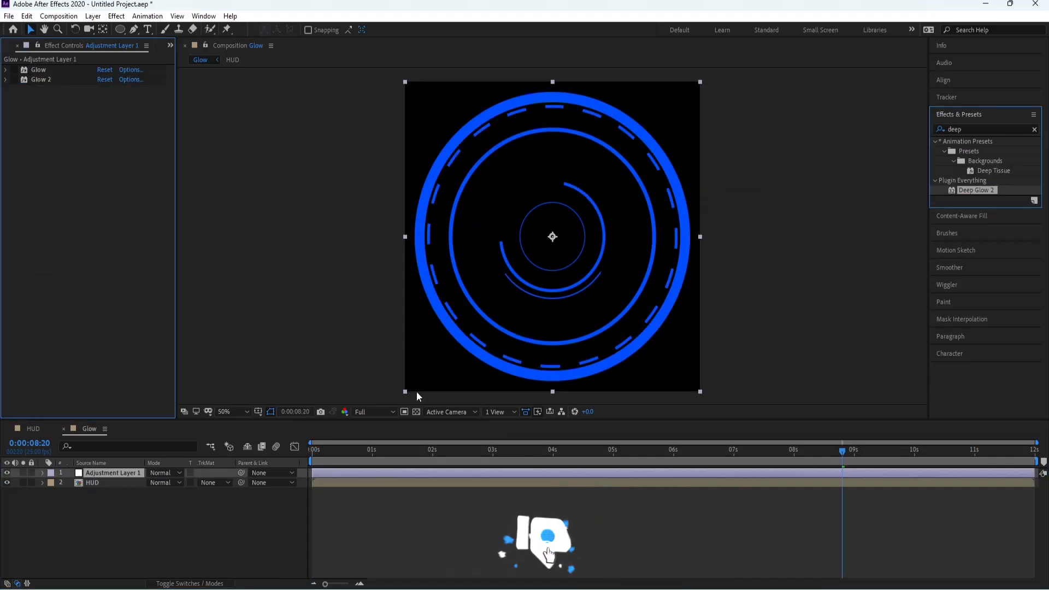
Step: Set Deep Glow 2 on the adjustment layer to a radius of 750 and an exposure of 2
click(102, 139)
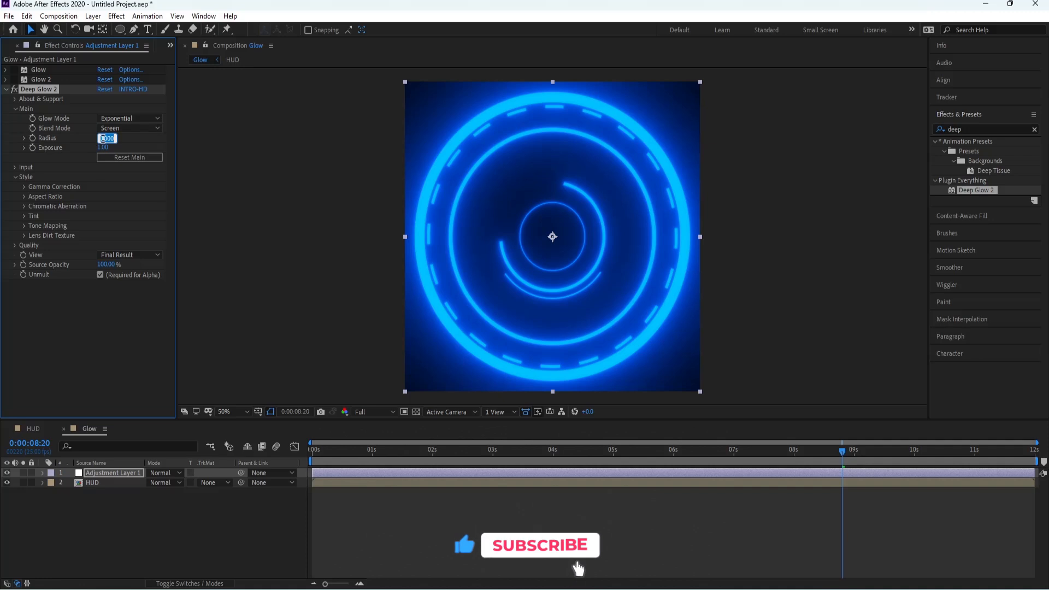
text(750)
key(Tab)
text(2)
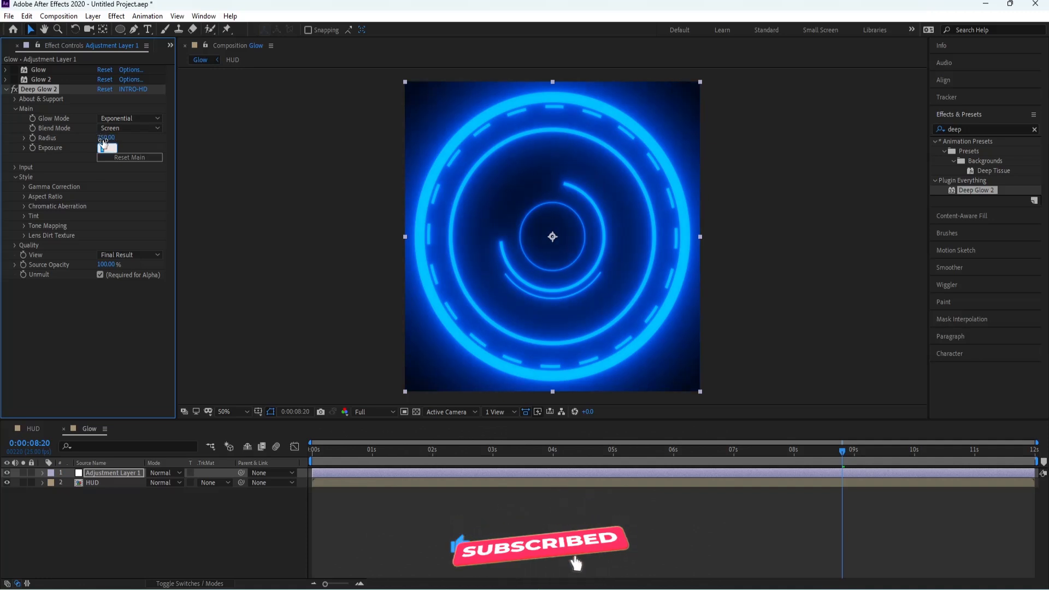
key(Return)
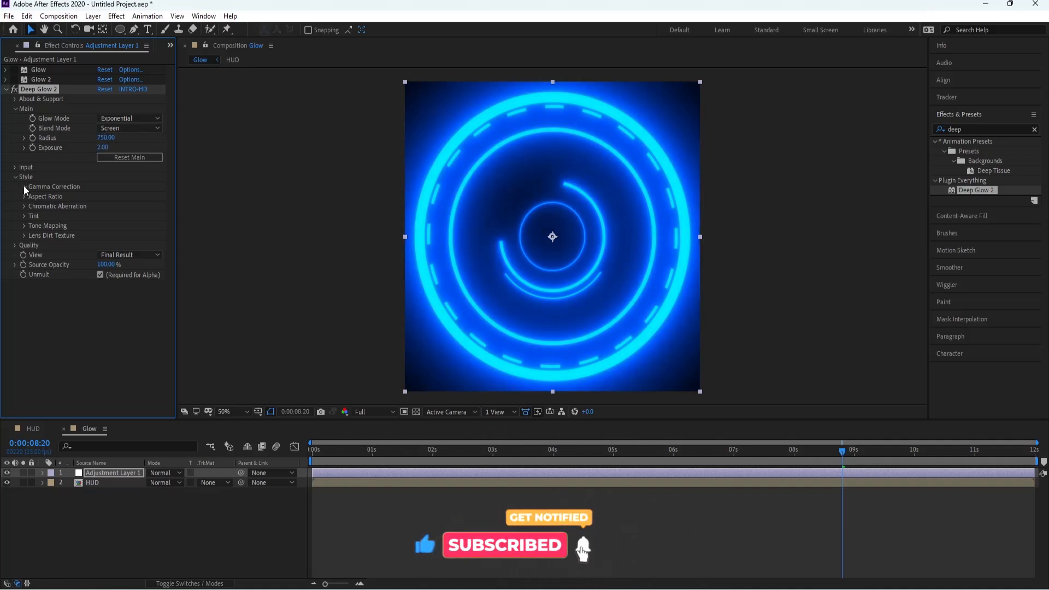
Step: Try Deep Glow 2's tone mapping operations and set the operation to Filmic
click(24, 235)
click(23, 235)
click(24, 226)
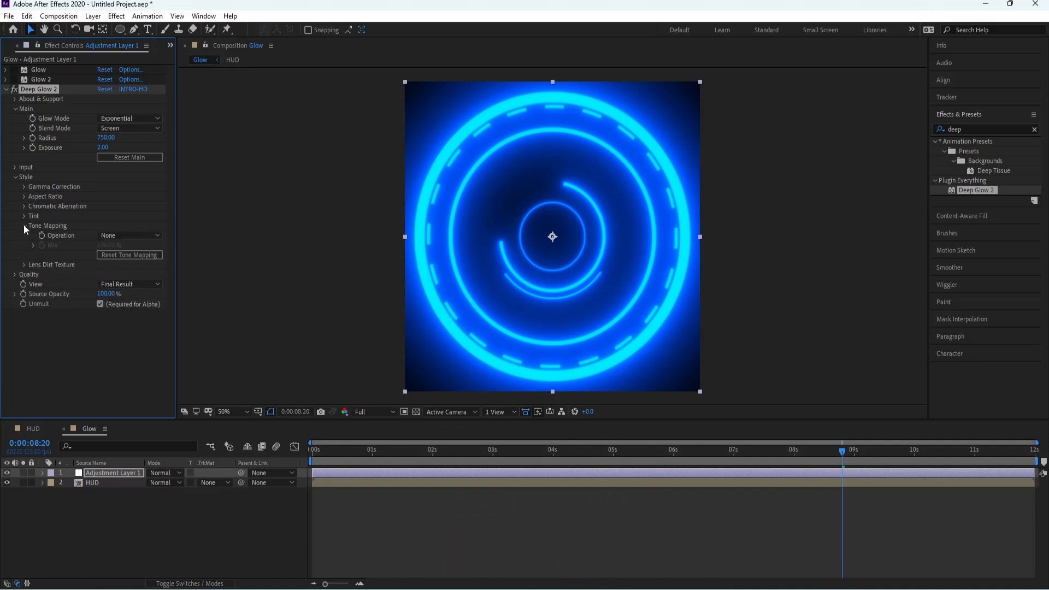
click(131, 235)
click(132, 276)
click(124, 236)
click(121, 266)
click(121, 236)
click(122, 291)
click(124, 236)
click(126, 278)
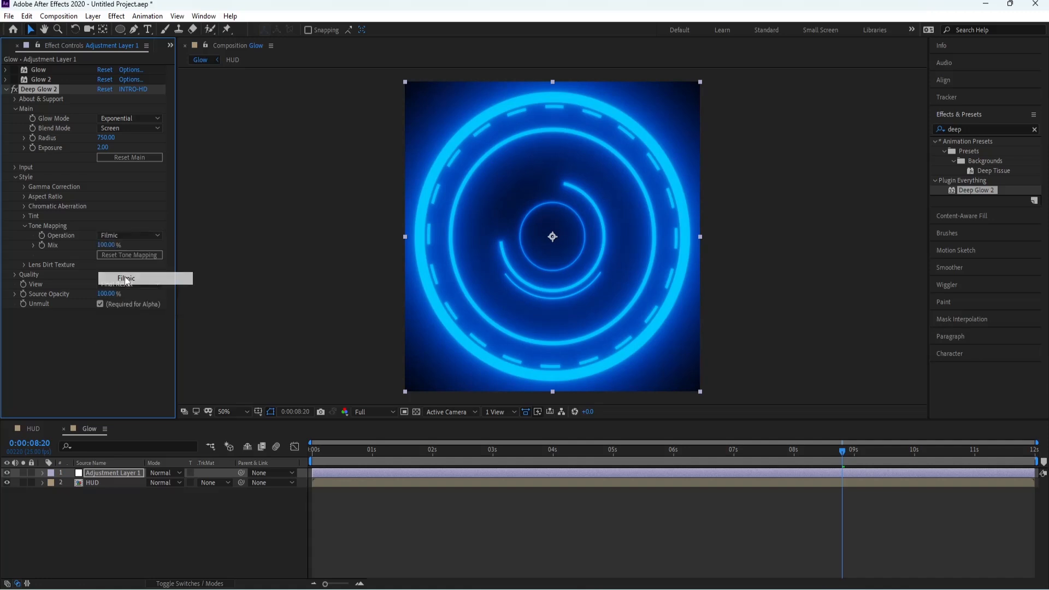
Step: Choose a different option for the first of Deep Glow 2's Quality settings and collapse the group
click(14, 274)
click(125, 284)
click(118, 347)
click(14, 274)
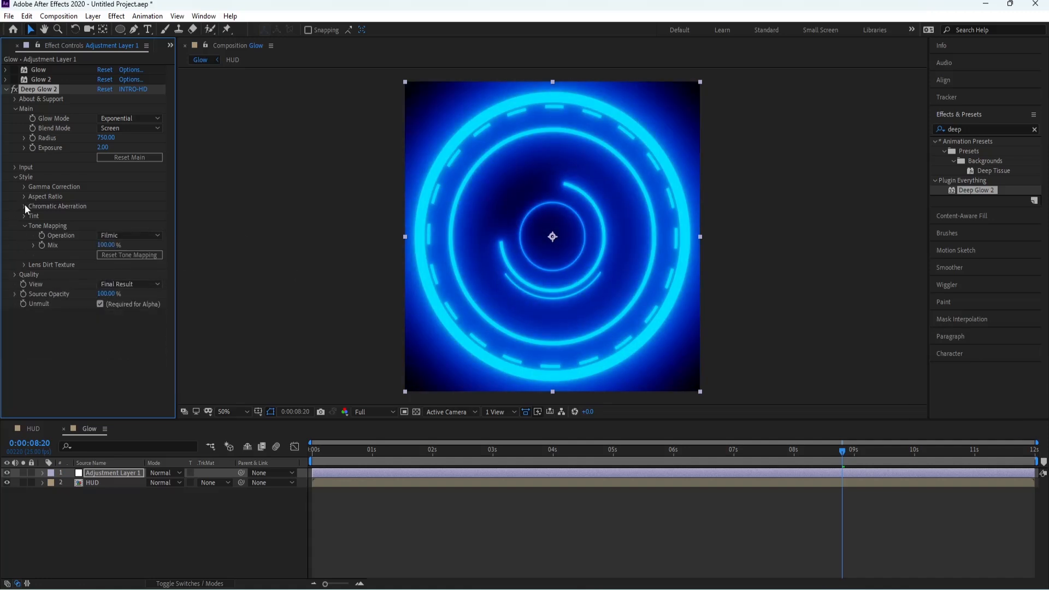
Step: Try Deep Glow 2's Monocolor and Duocolor tint modes, return the tint mode to Off and collapse the effect
click(24, 226)
click(24, 216)
click(126, 225)
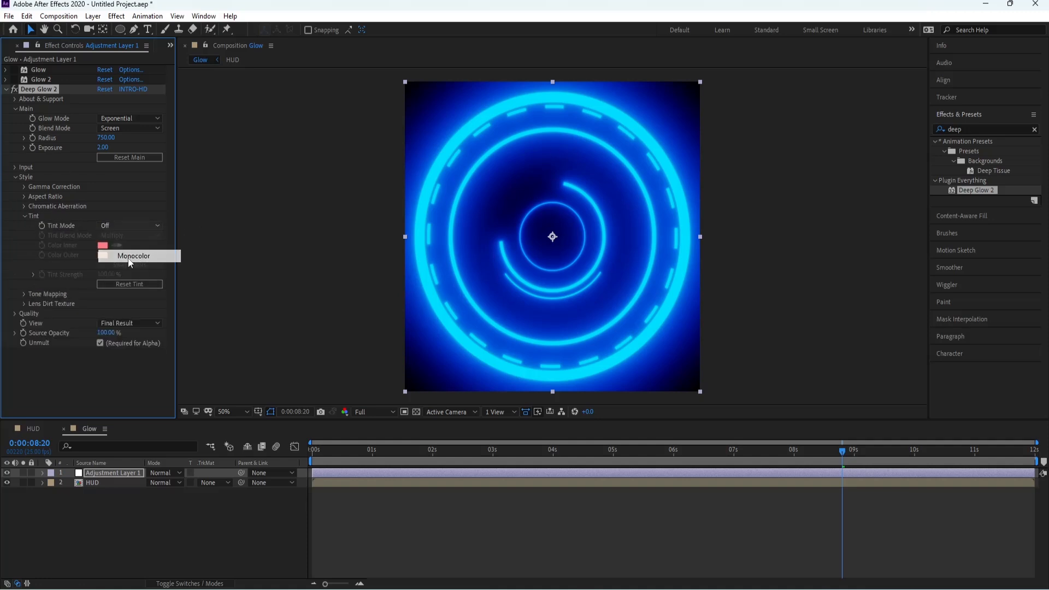
click(115, 256)
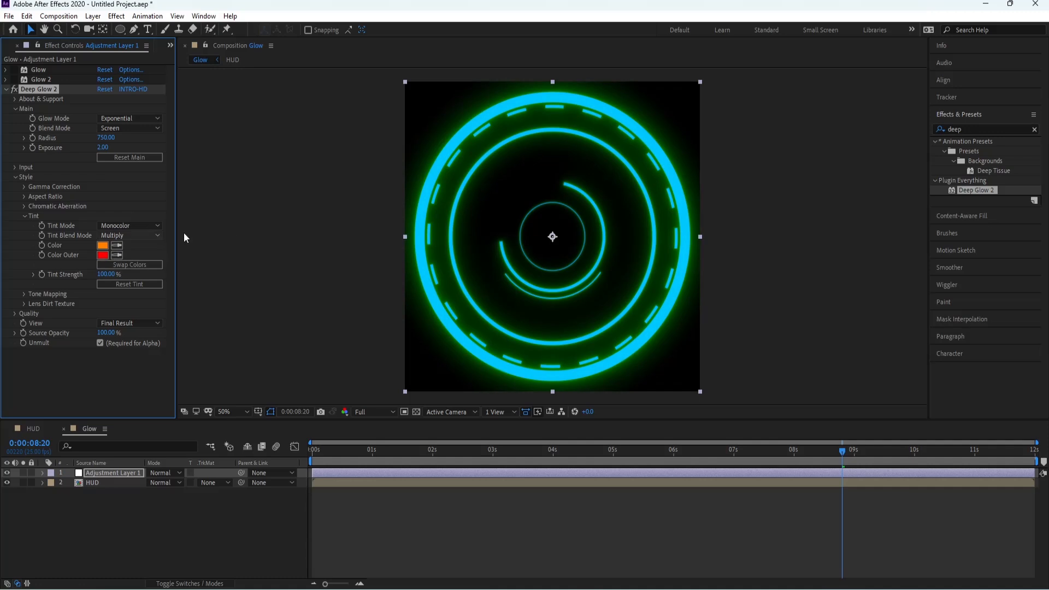
click(115, 225)
click(122, 267)
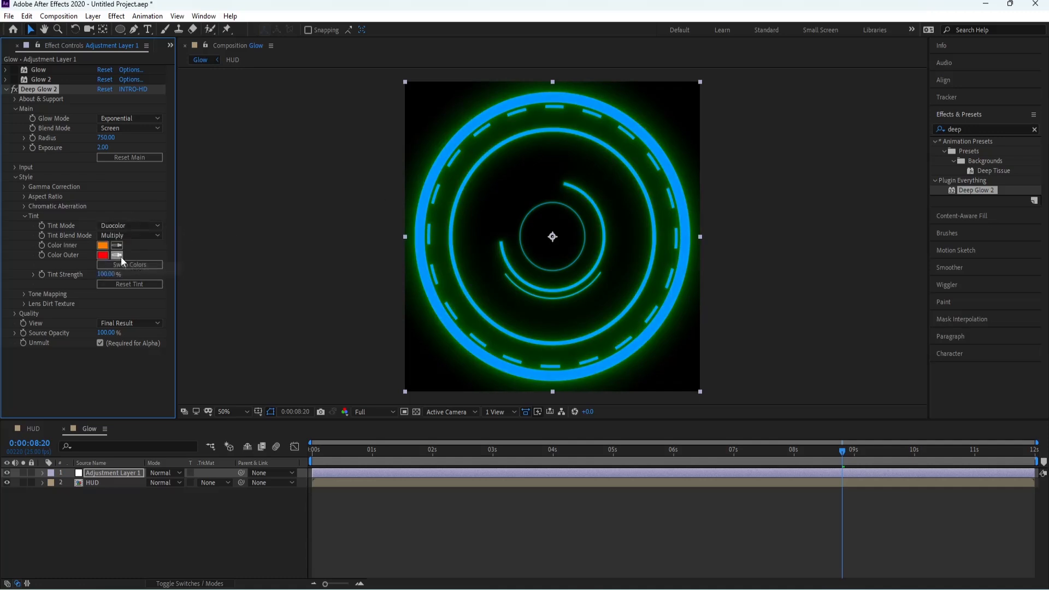
click(123, 226)
click(114, 254)
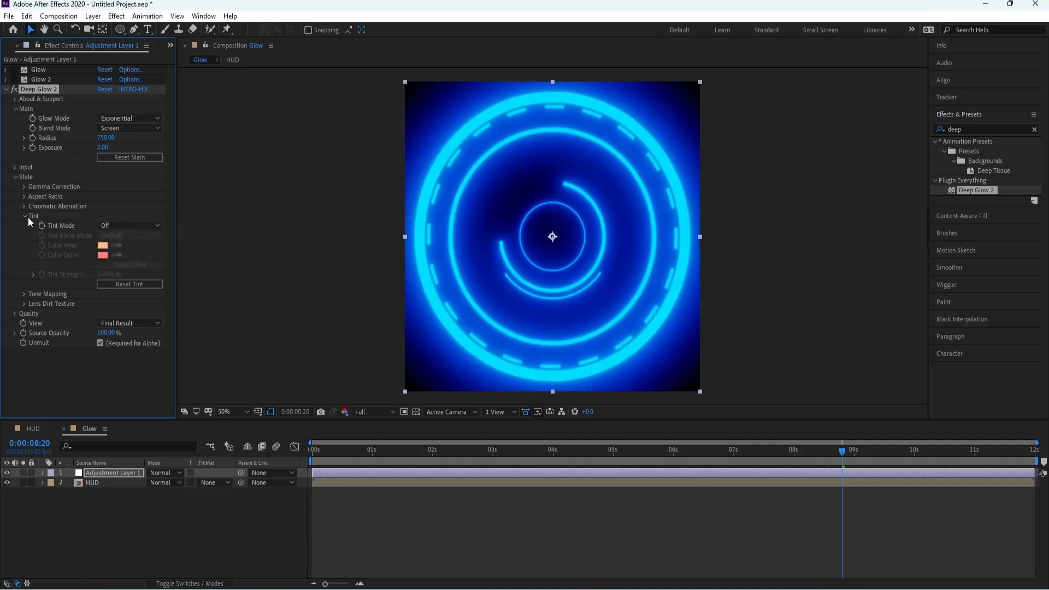
click(25, 216)
click(6, 90)
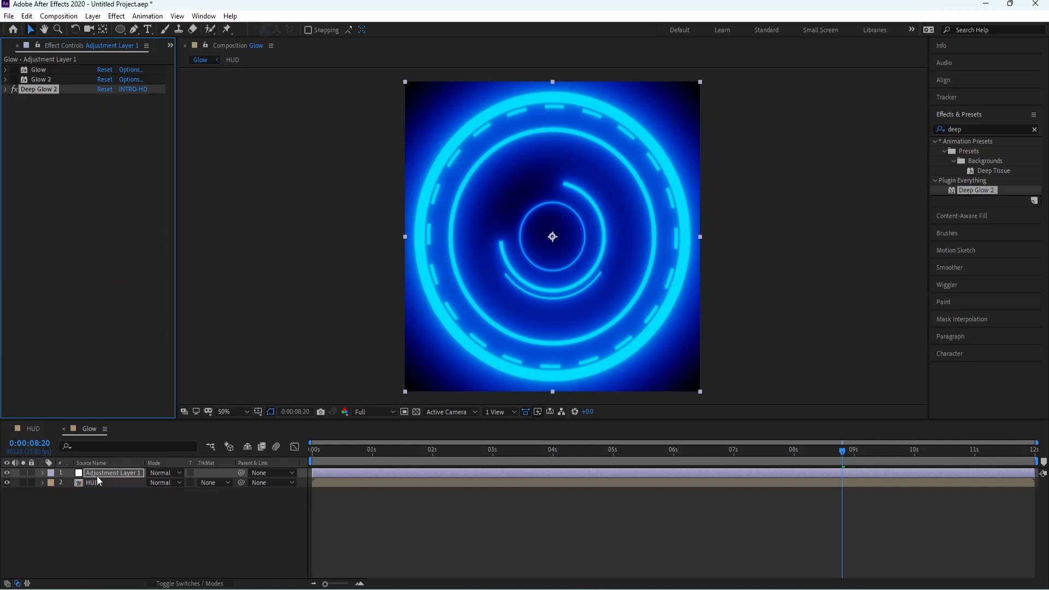
Step: Turn off Deep Glow 2 on the adjustment layer and turn its Glow and Glow 2 effects back on
click(97, 480)
click(95, 473)
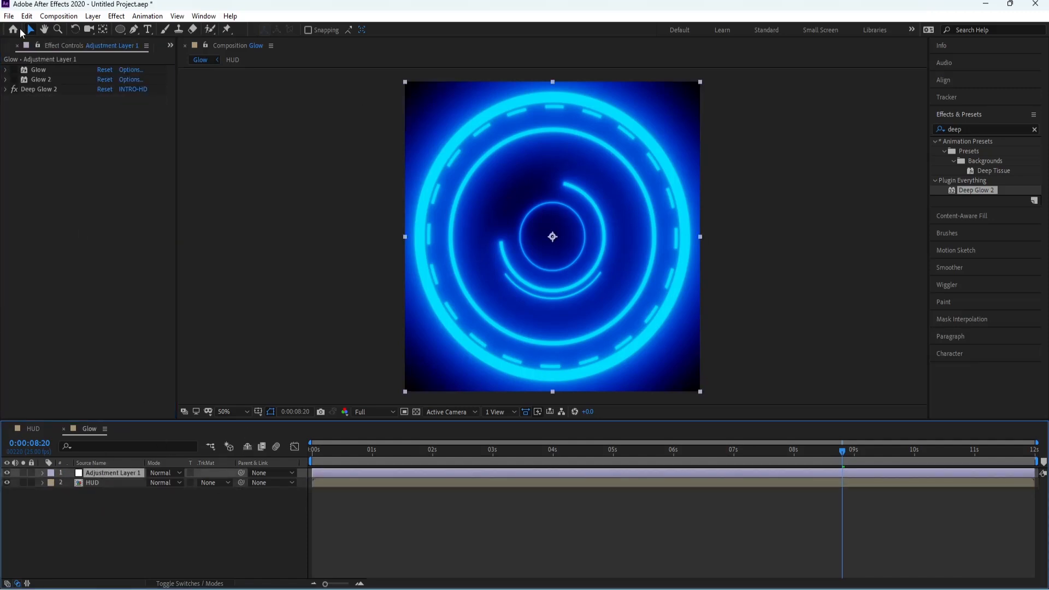
click(14, 89)
click(40, 80)
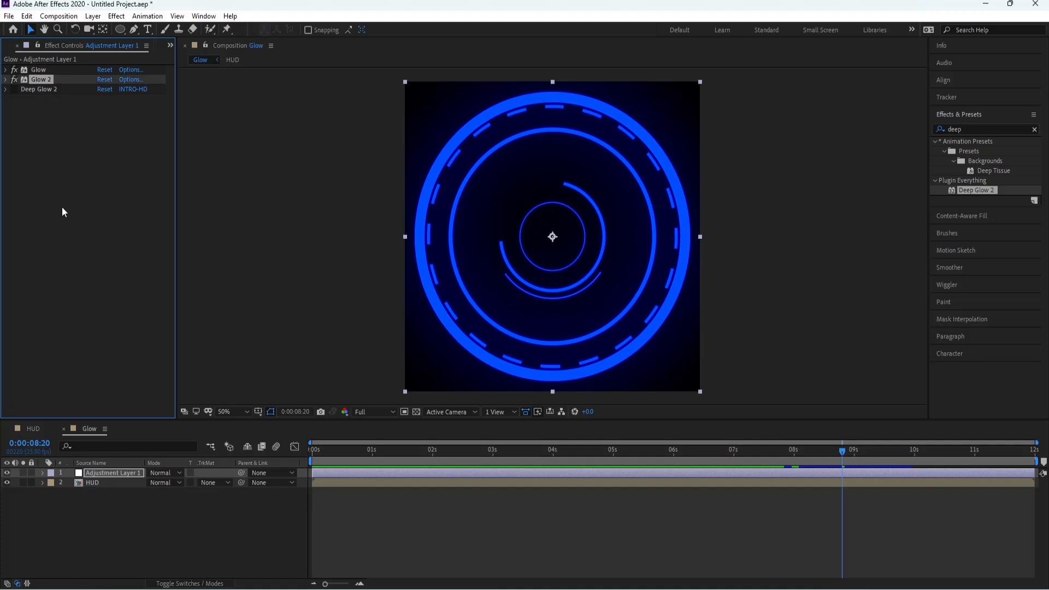
click(98, 483)
click(100, 473)
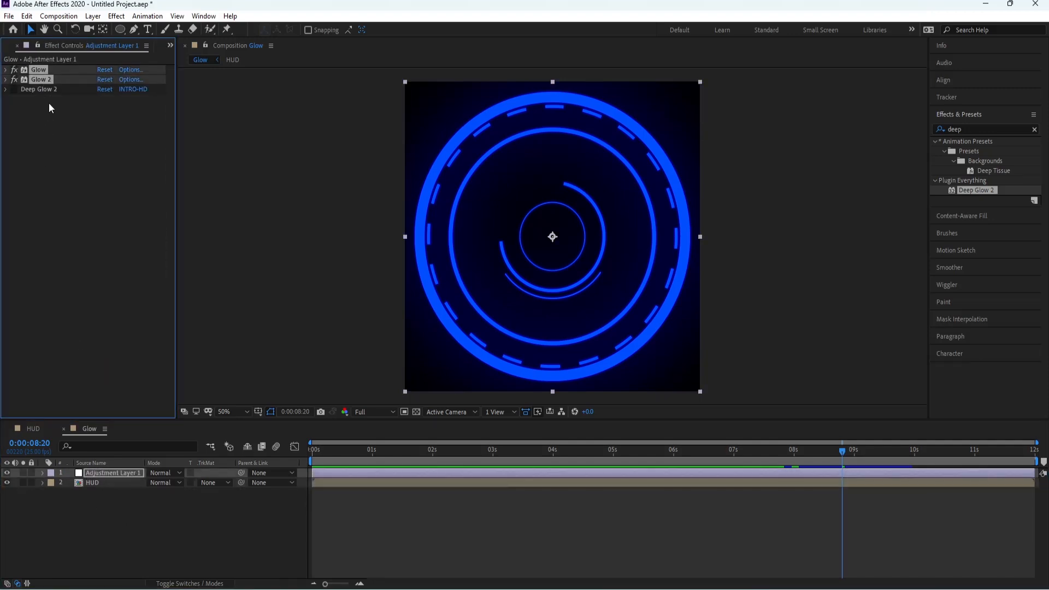
click(100, 482)
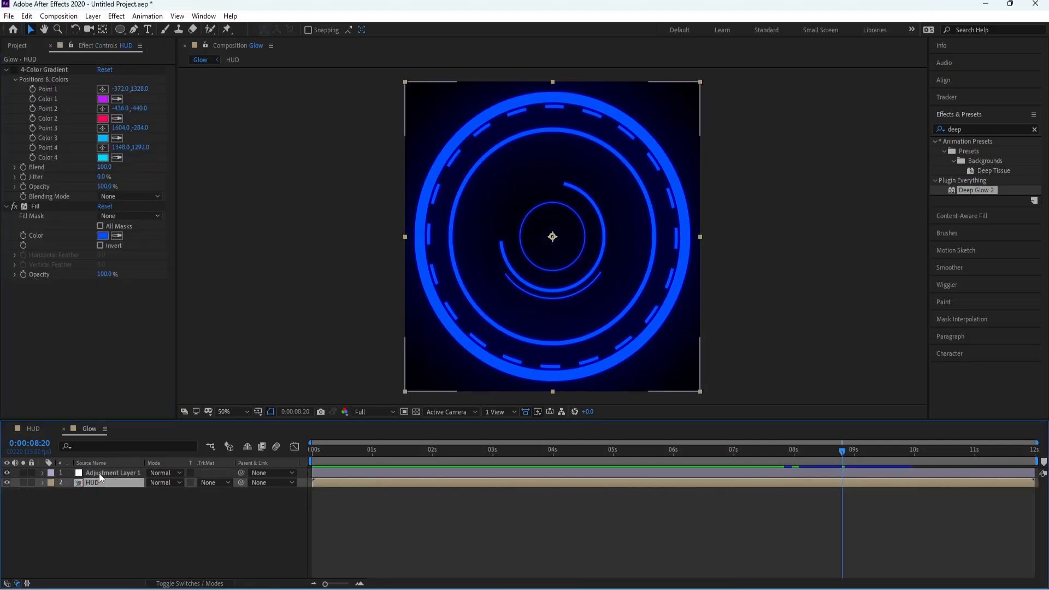
click(100, 473)
click(40, 80)
key(ctrl+d)
key(ctrl+z)
Step: Duplicate the first Glow effect on the adjustment layer and raise the copy's glow radius to about 26
click(42, 71)
key(ctrl+d)
key(ctrl+z)
key(ctrl+d)
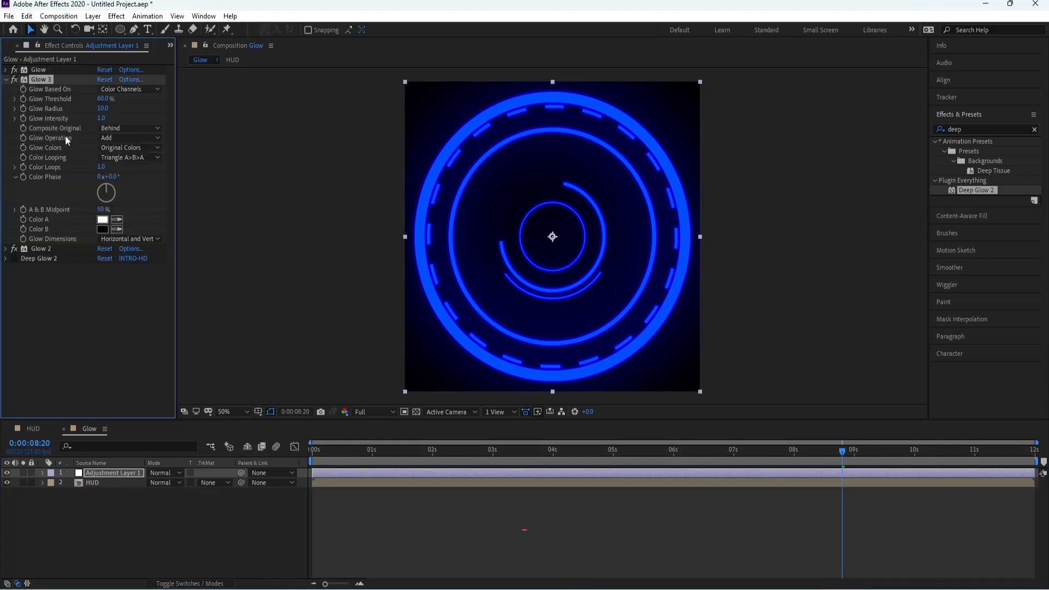
drag(102, 109, 110, 110)
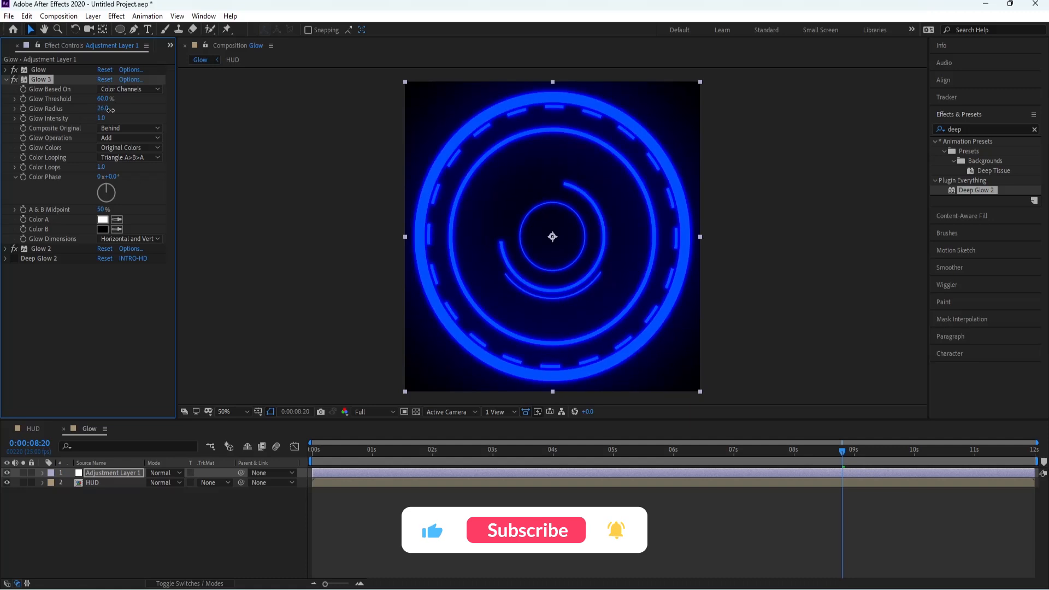
Step: Compare the composition with the duplicated Glow off and on, collapse its settings and preview the animation from the start
click(14, 79)
click(14, 79)
click(6, 80)
click(36, 136)
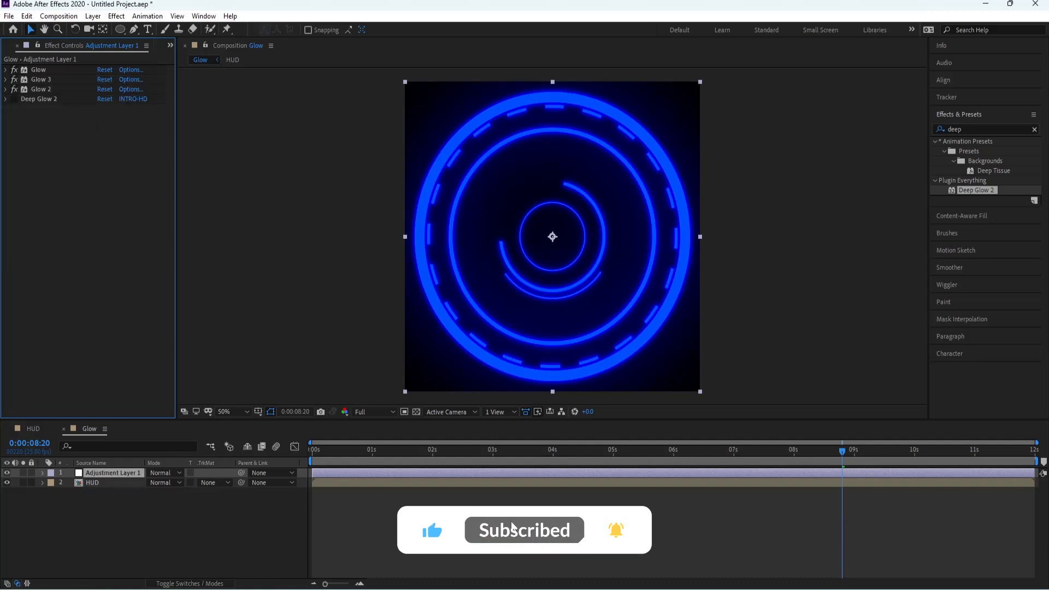
key(space)
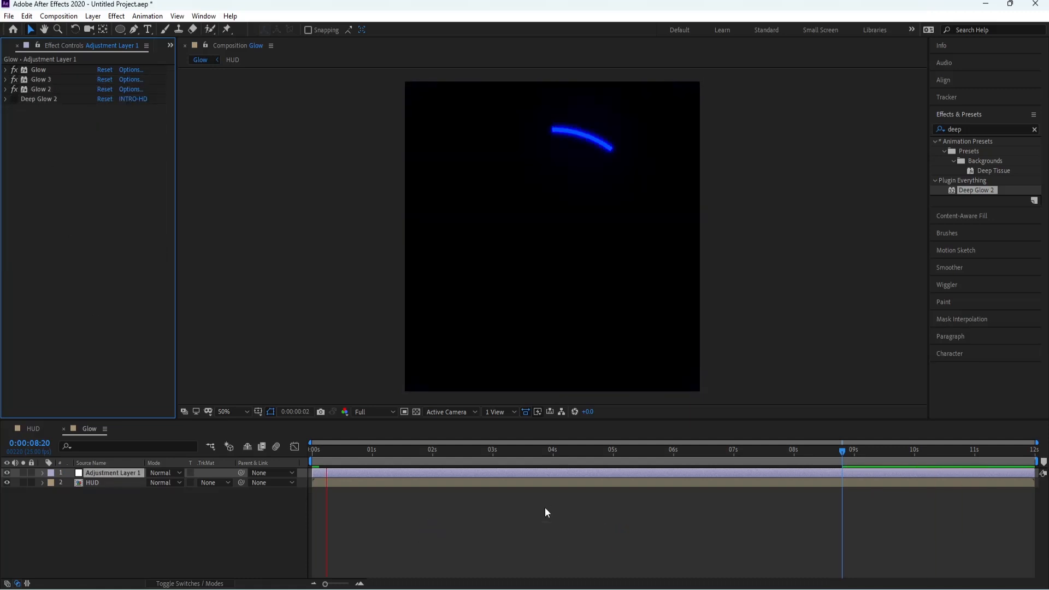